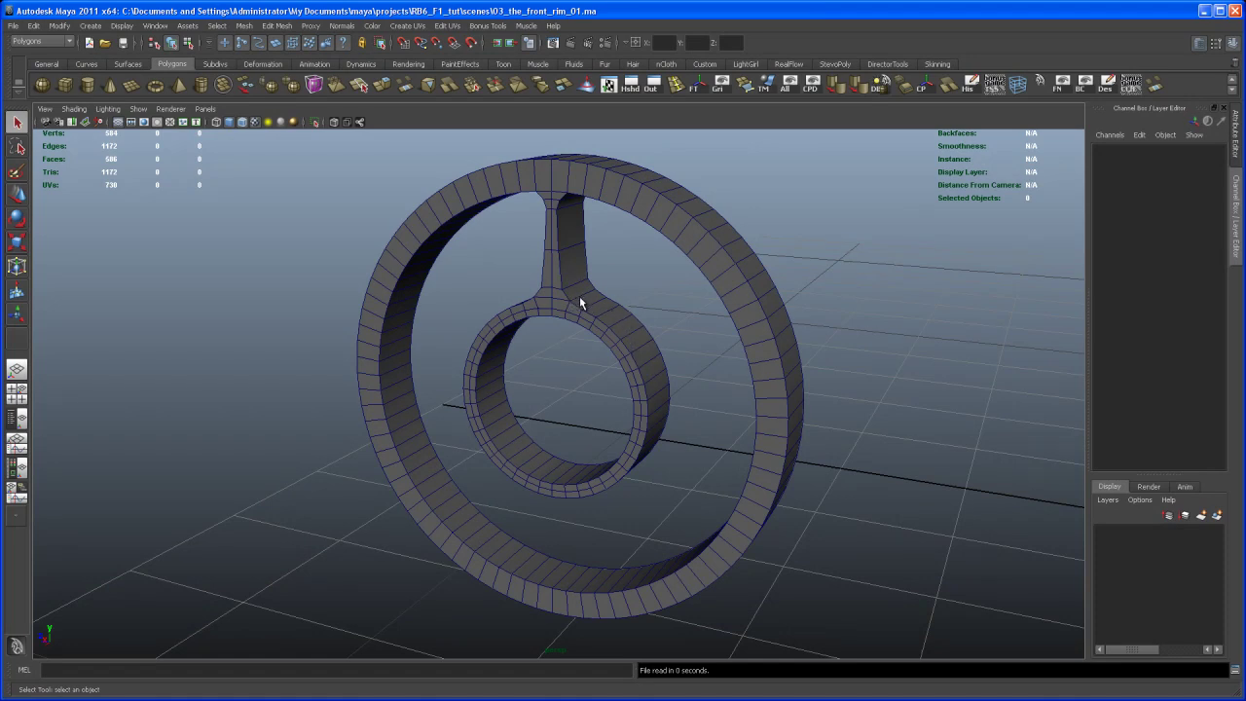
Split the edge ring running across the depth of the rim and spoke, with the split type set to Multi
mouse_move(586, 288)
right_down()
mouse_move(584, 277)
mouse_move(579, 293)
right_up()
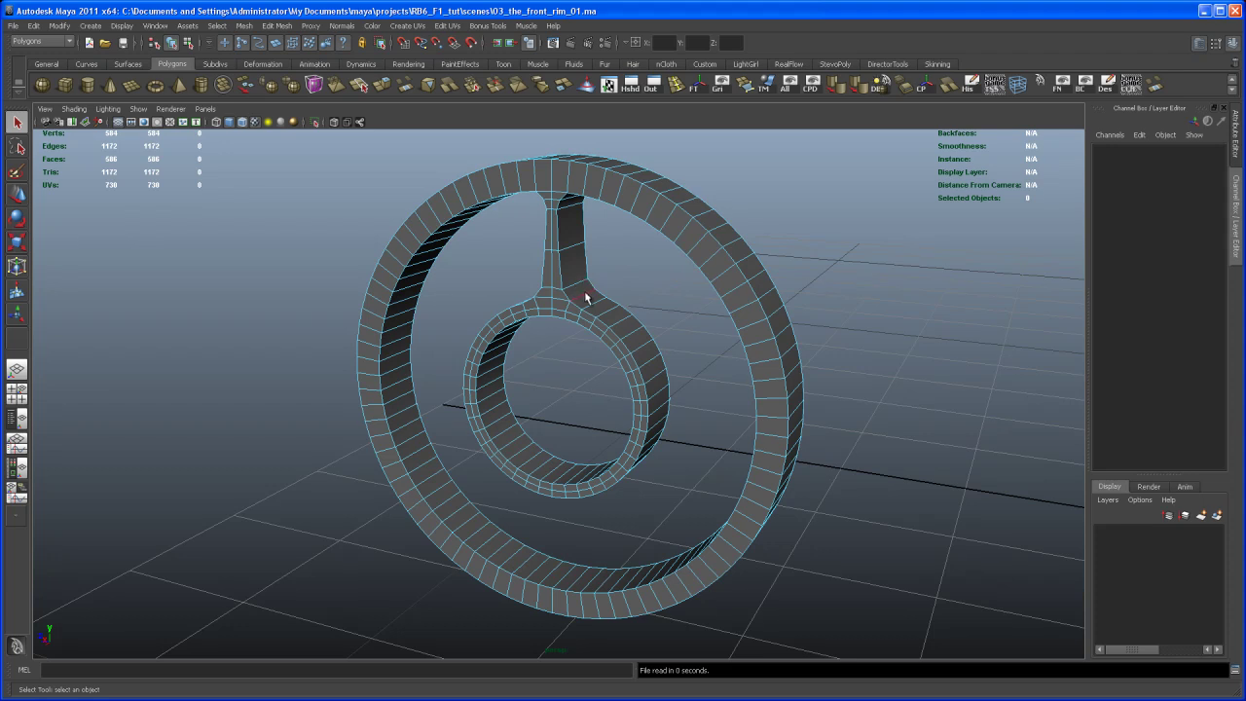
click(585, 296)
mouse_move(588, 297)
ctrl+right_down()
mouse_move(570, 305)
mouse_move(565, 289)
mouse_move(599, 315)
ctrl+right_up()
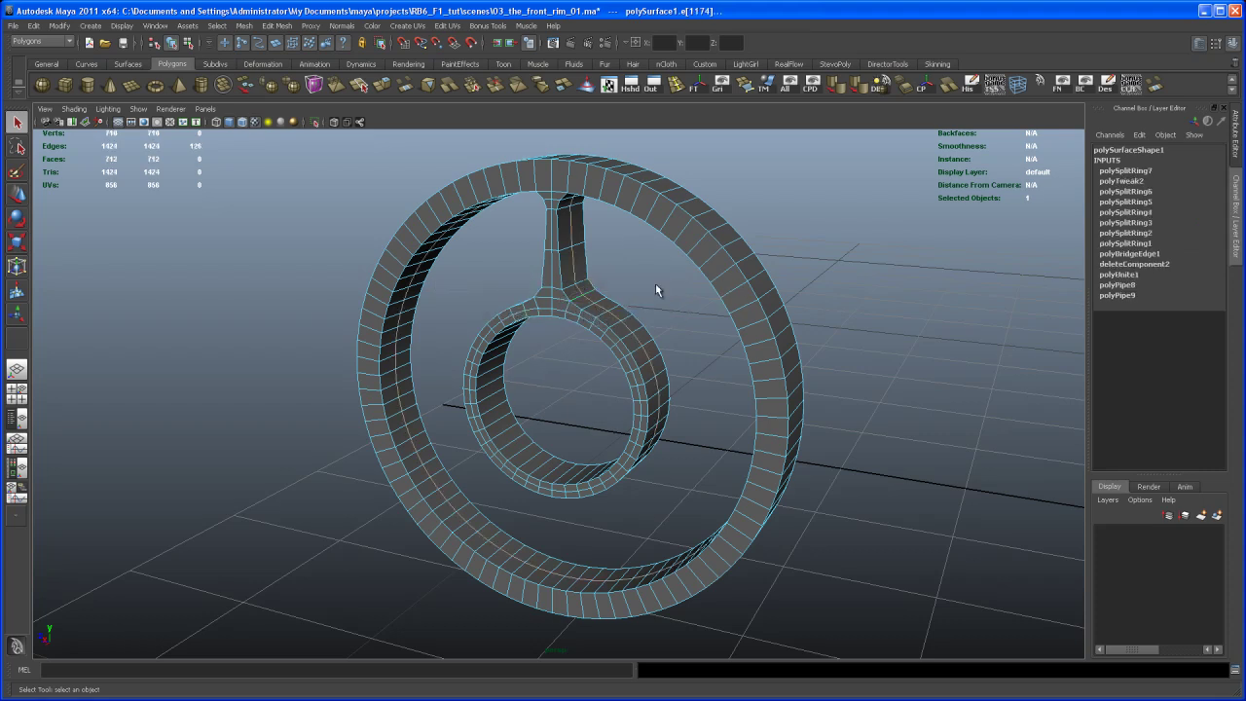
click(1142, 172)
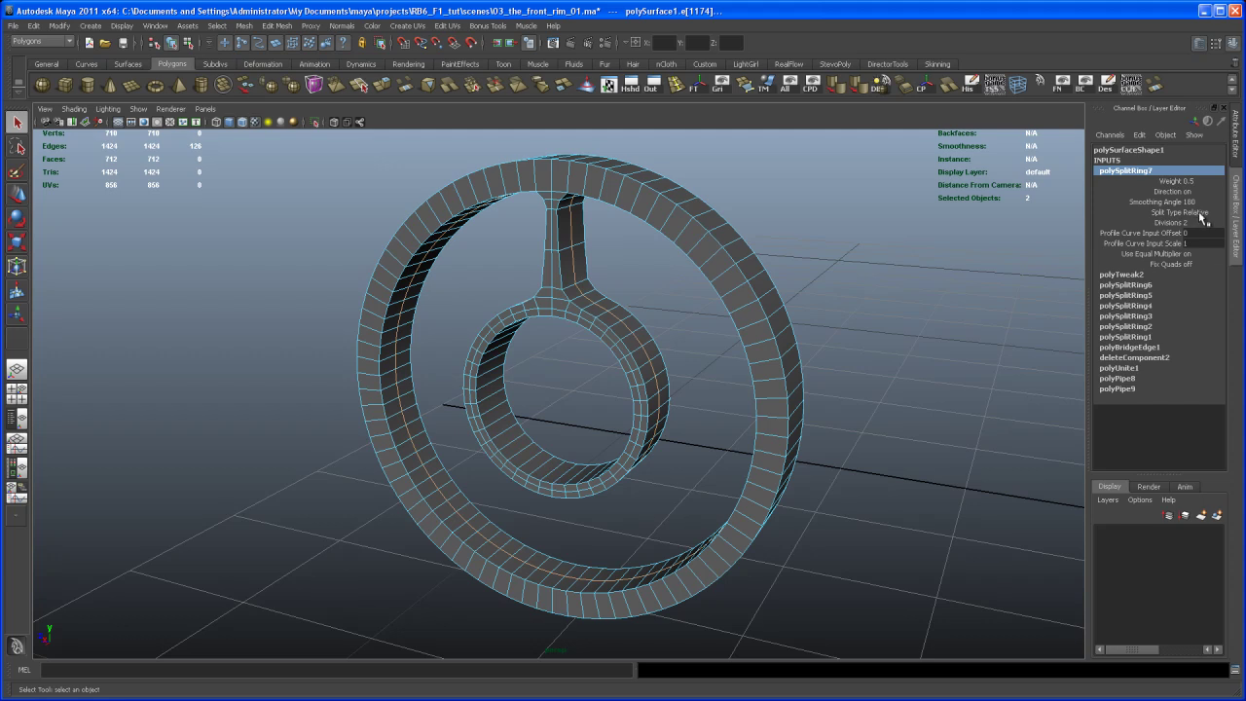
click(1201, 214)
click(1208, 250)
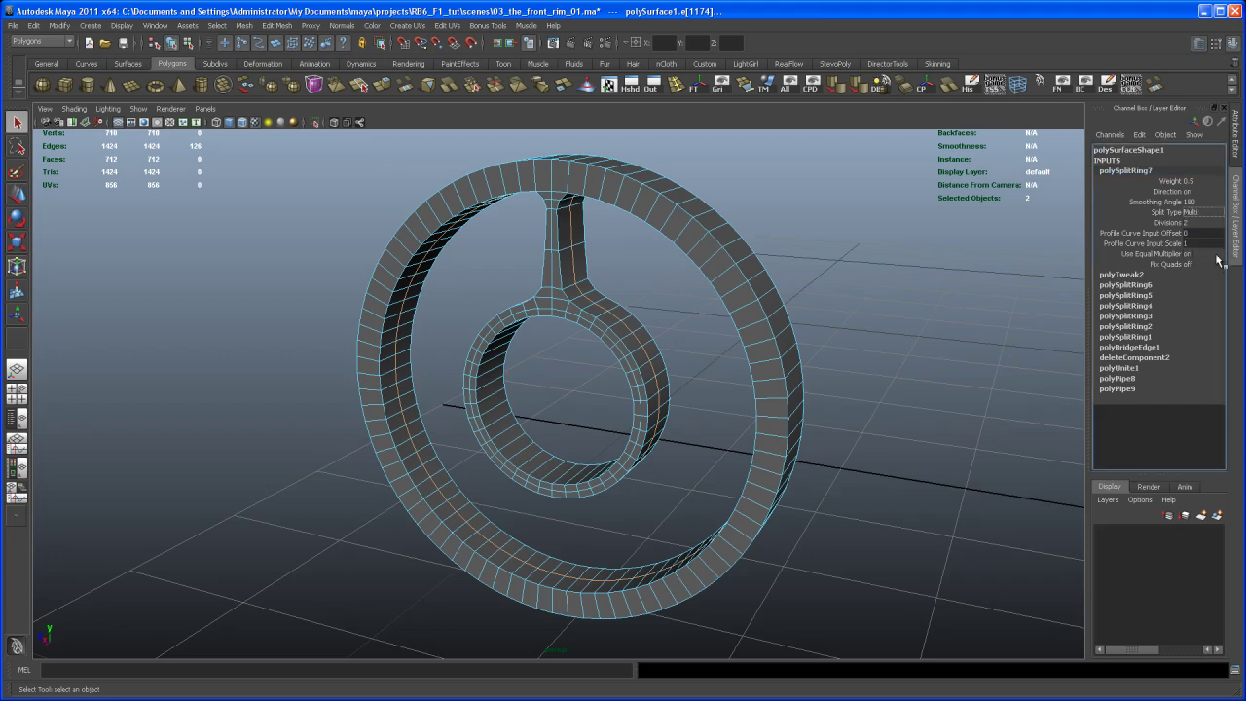
Scale the new edge loops apart across the rim's depth toward its front and back edges, and return to object mode
alt+drag(716, 371, 621, 365)
scroll(619, 371, up, 3)
alt+middle_drag(611, 379, 620, 373)
alt+drag(620, 379, 695, 398)
key(r)
scroll(618, 357, down, 2)
alt+middle_drag(614, 355, 626, 348)
alt+drag(626, 347, 624, 358)
drag(502, 414, 366, 464)
alt+drag(592, 421, 608, 359)
key(q)
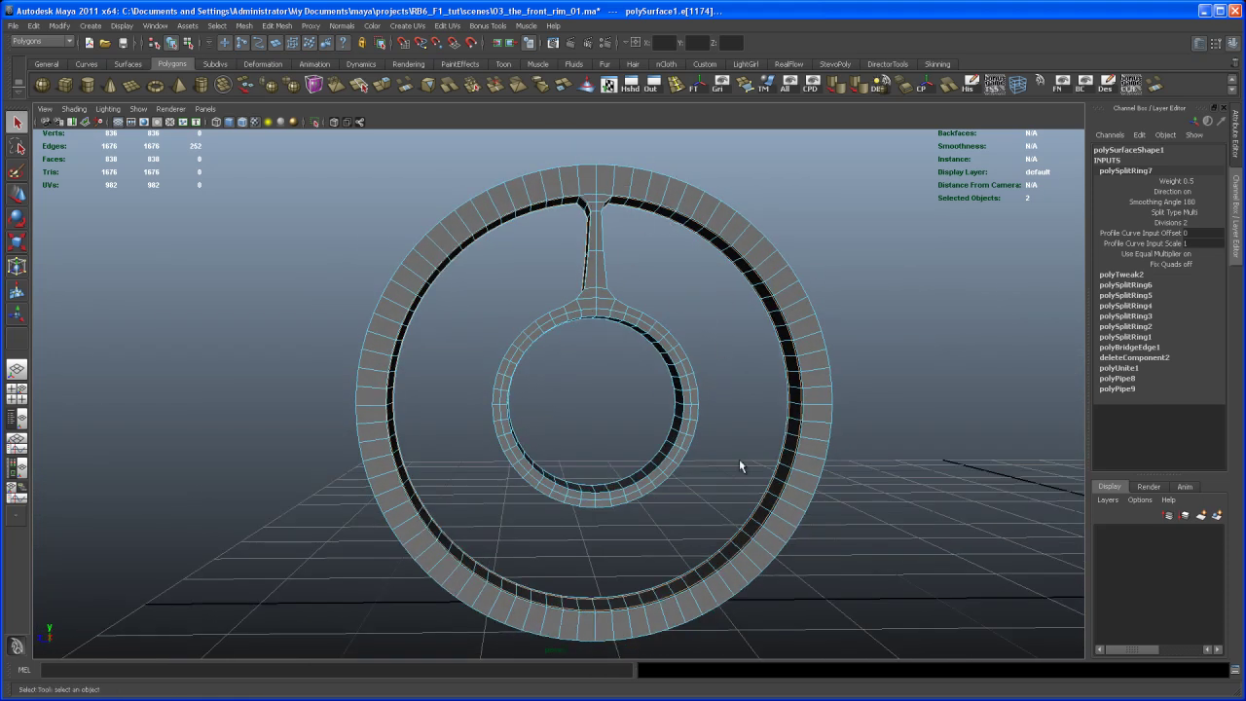
alt+drag(646, 375, 548, 283)
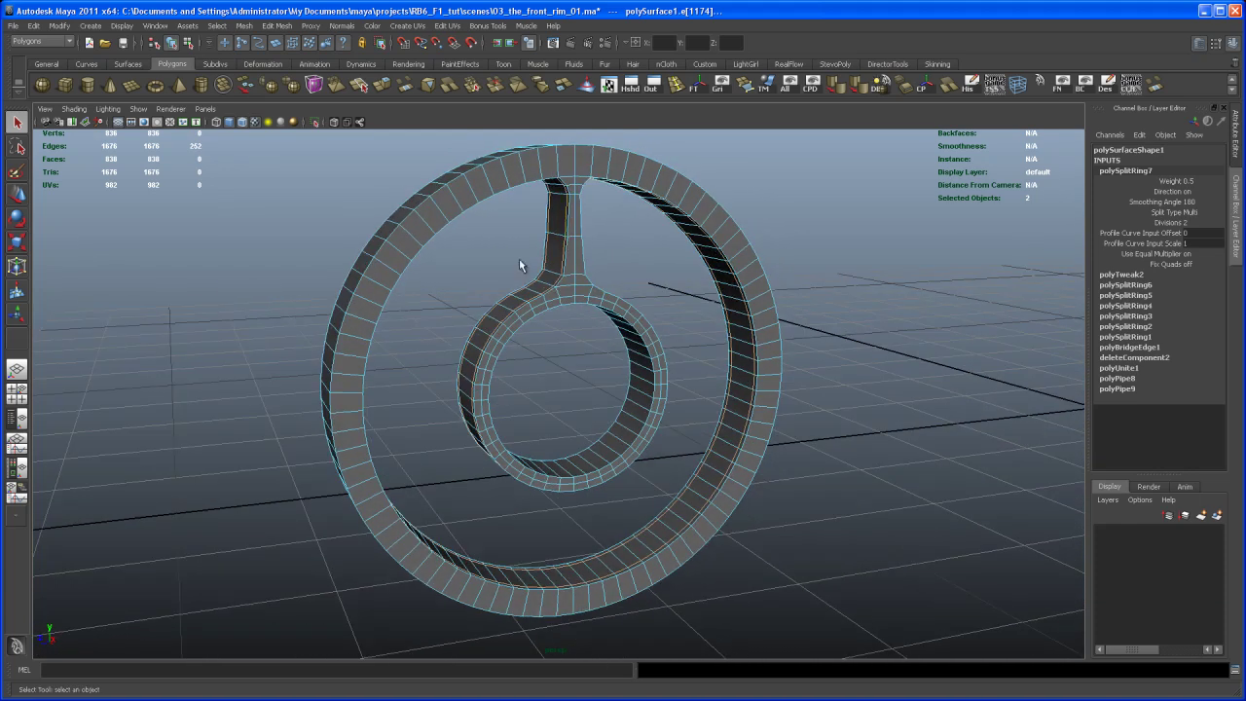
alt+drag(624, 321, 610, 286)
right_drag(610, 286, 608, 288)
key(F8)
alt+drag(607, 292, 623, 381)
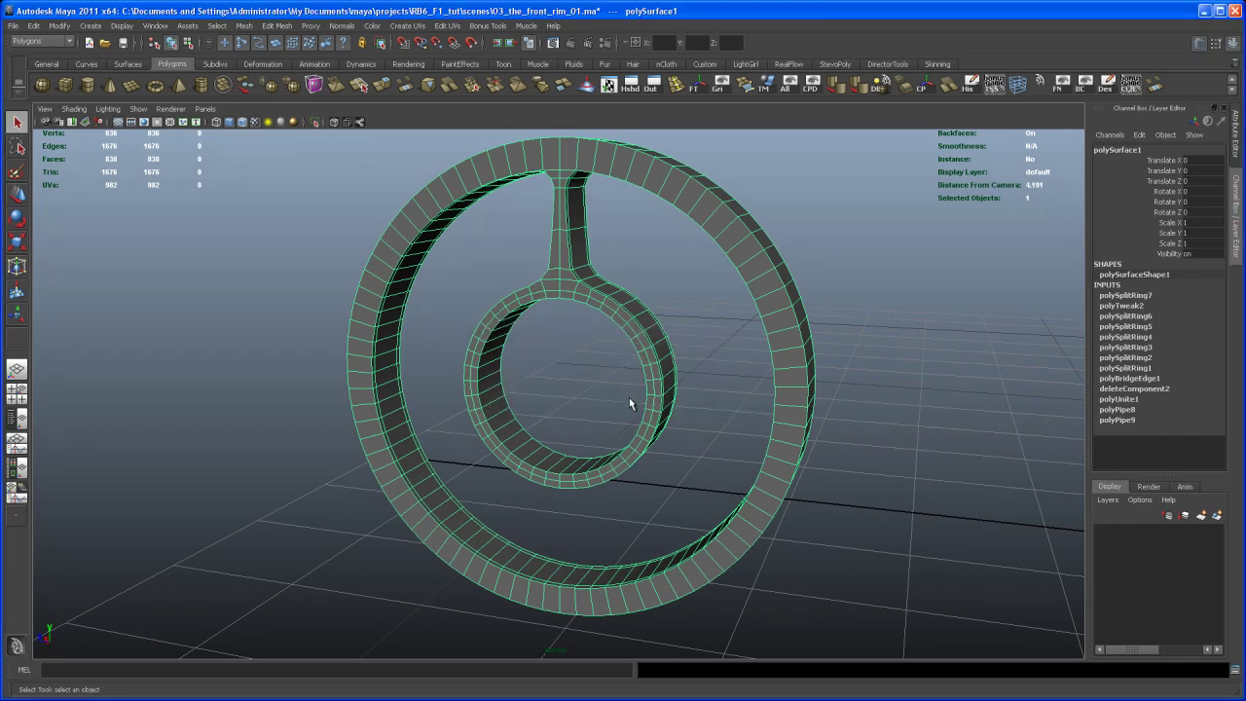
Show the rim enlarged in the side view over the reference wheel and turn off X-ray display
key(space)
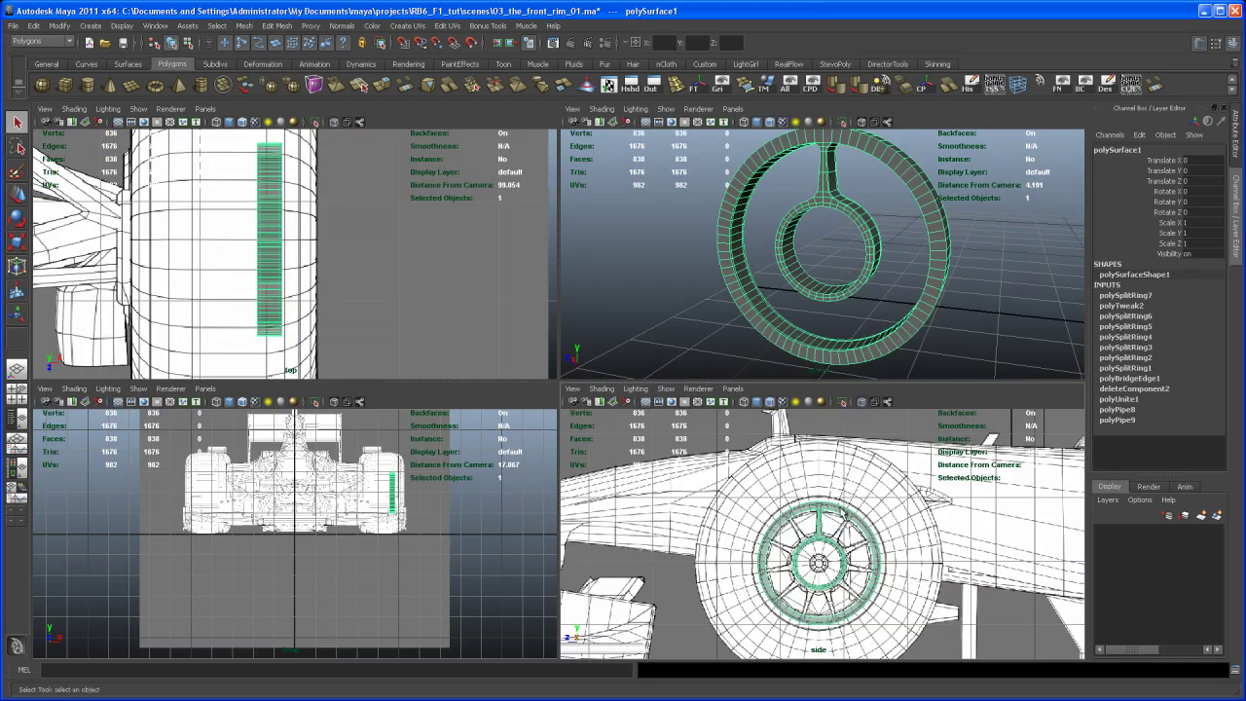
key(space)
alt+middle_drag(666, 453, 684, 344)
alt+right_drag(674, 414, 764, 468)
alt+middle_drag(763, 469, 753, 516)
alt+right_drag(753, 516, 816, 543)
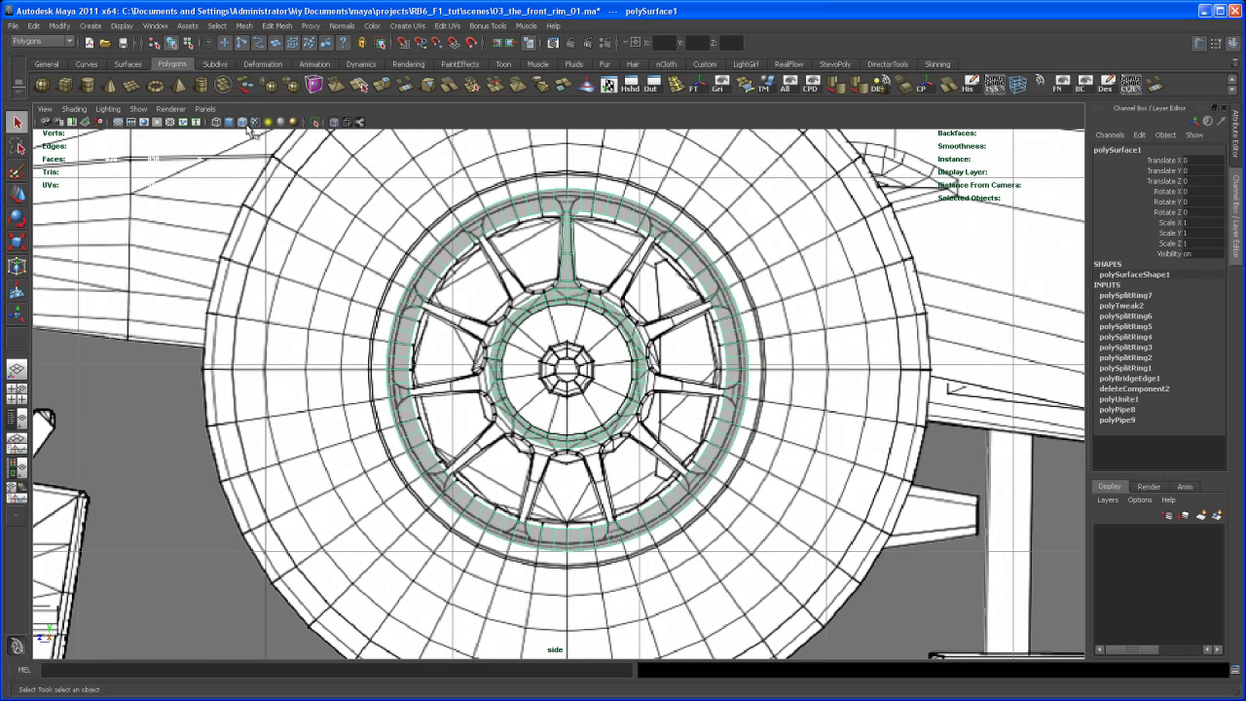
click(333, 123)
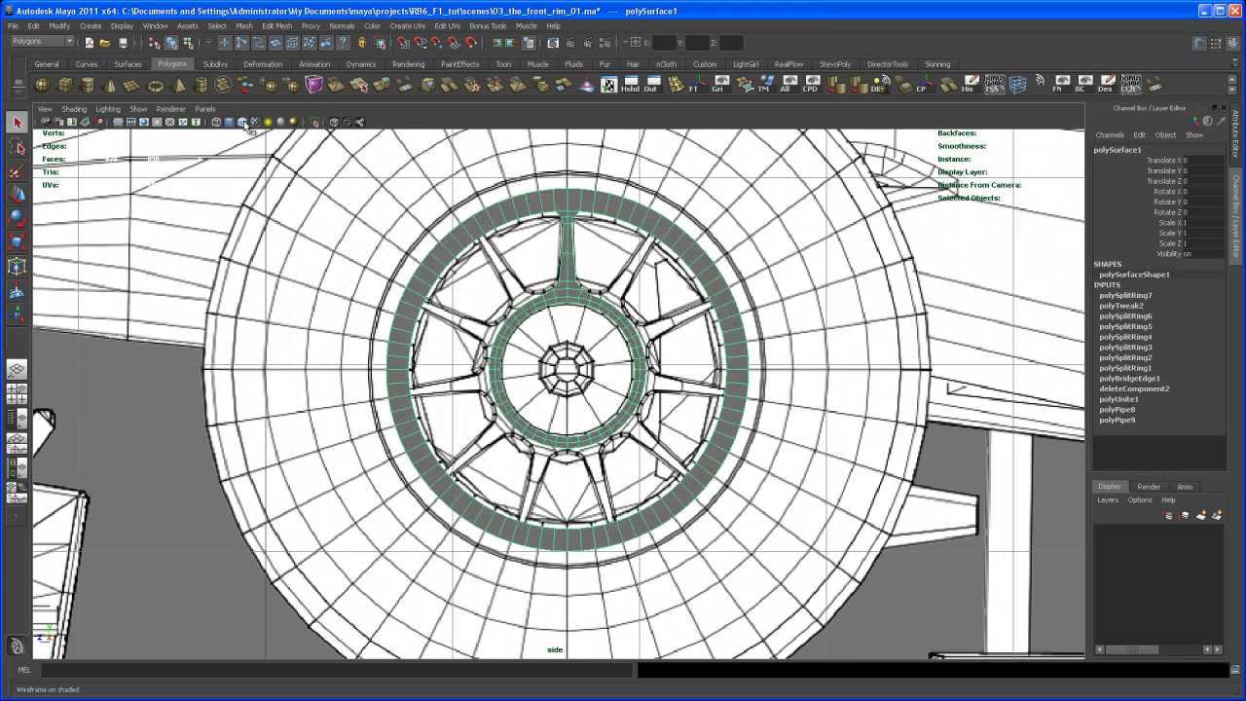
alt+middle_drag(622, 370, 643, 341)
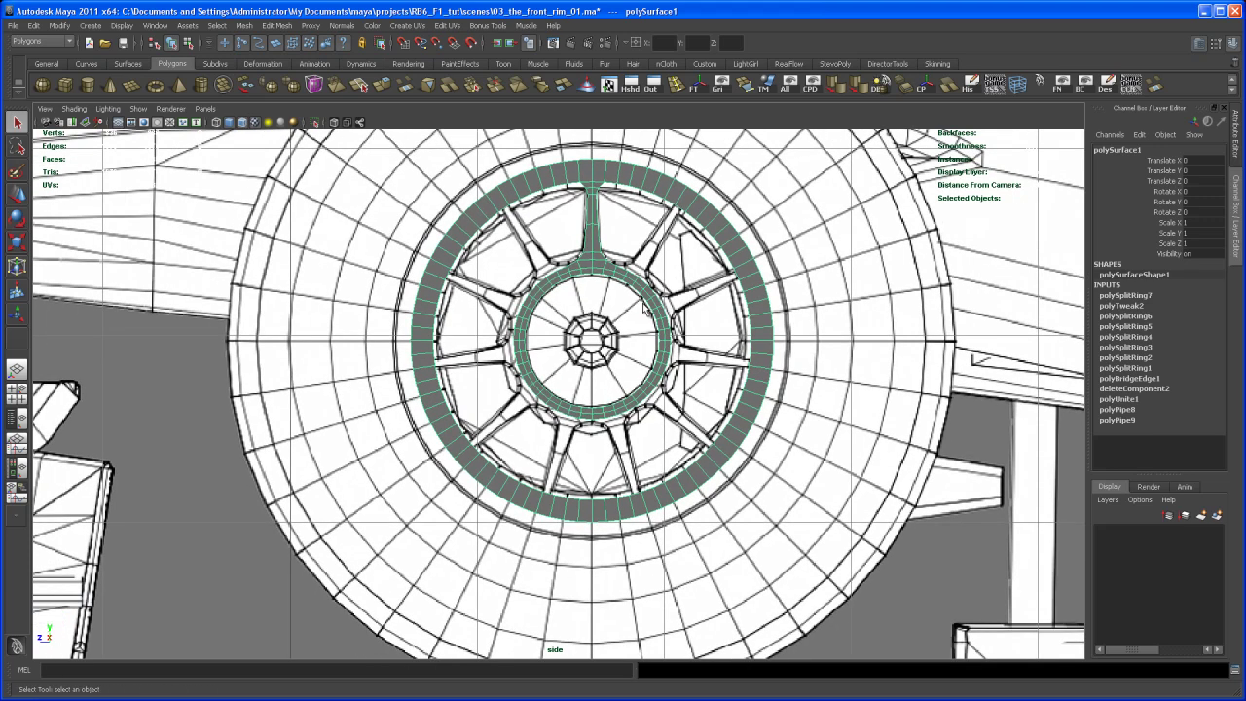
alt+right_drag(644, 341, 656, 351)
alt+middle_drag(656, 351, 645, 386)
alt+right_drag(638, 374, 645, 356)
alt+middle_drag(644, 356, 641, 367)
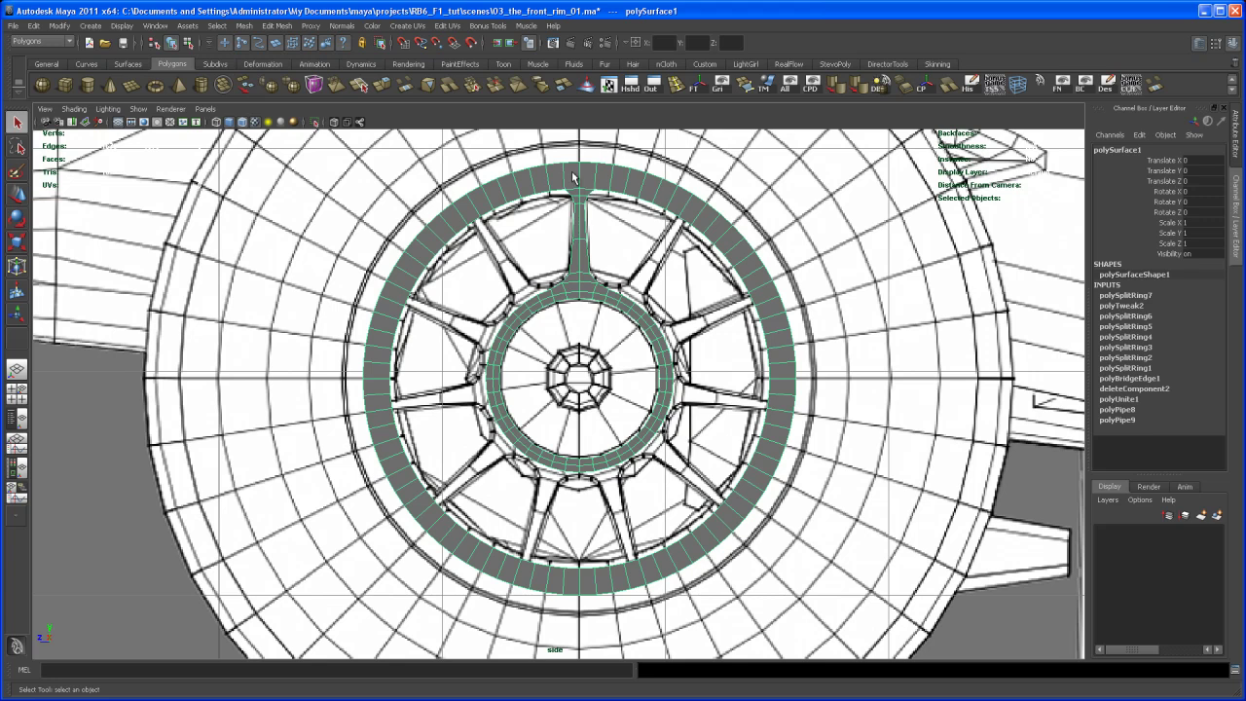
Delete the inner ring's faces except the short section at the base of the top spoke
right_drag(573, 296, 575, 319)
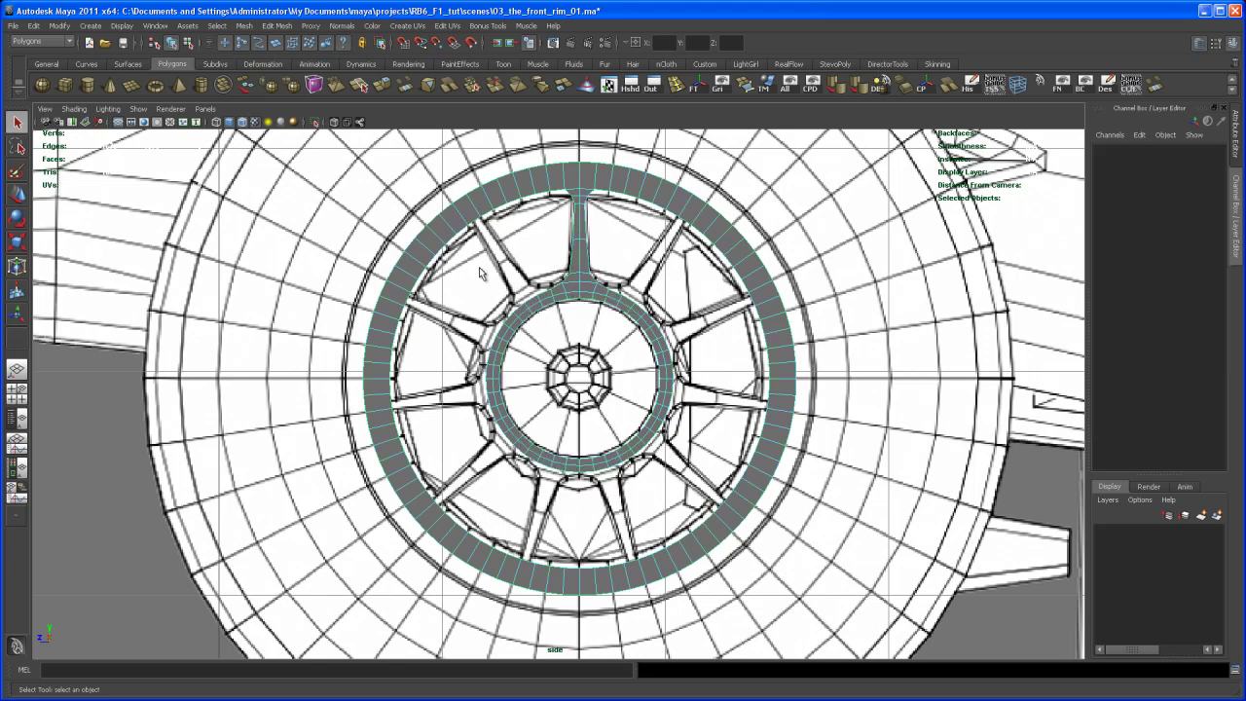
drag(472, 259, 536, 434)
click(568, 347)
drag(475, 281, 627, 506)
key(Delete)
key(Delete)
drag(619, 284, 690, 481)
key(Delete)
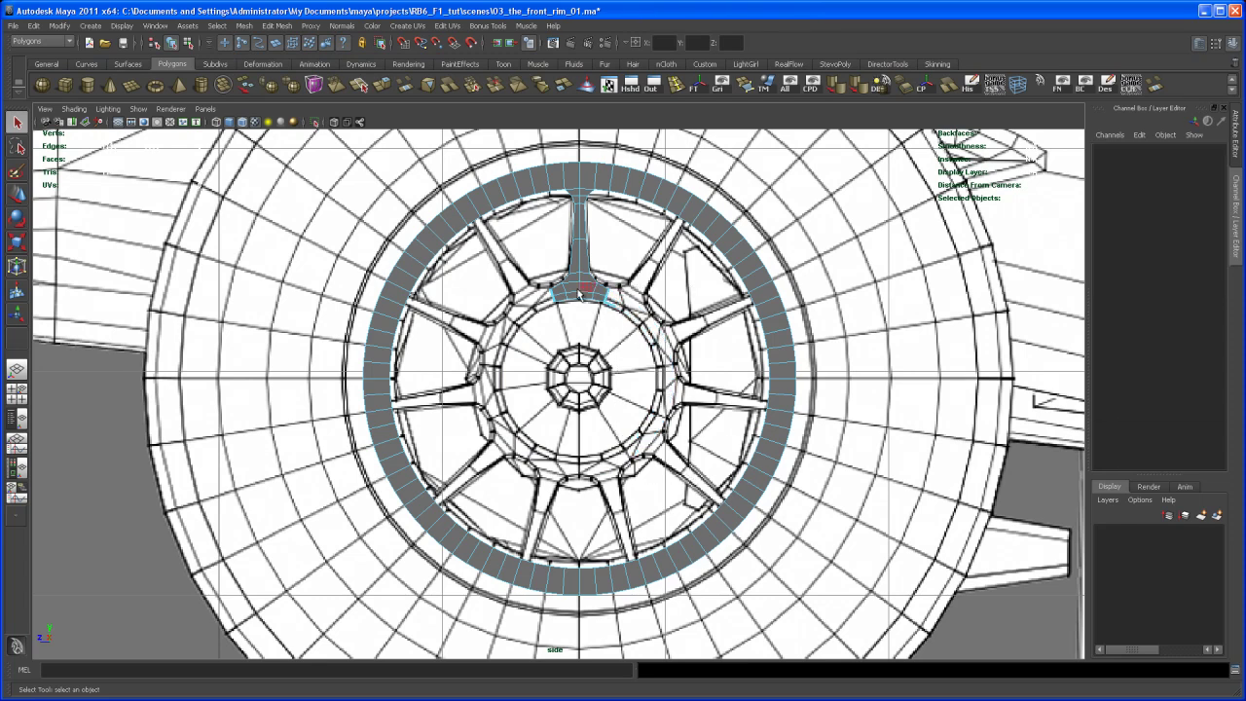
click(607, 297)
key(Delete)
Delete the outer ring's faces except the section centred above the top spoke
ctrl+drag(467, 171, 510, 237)
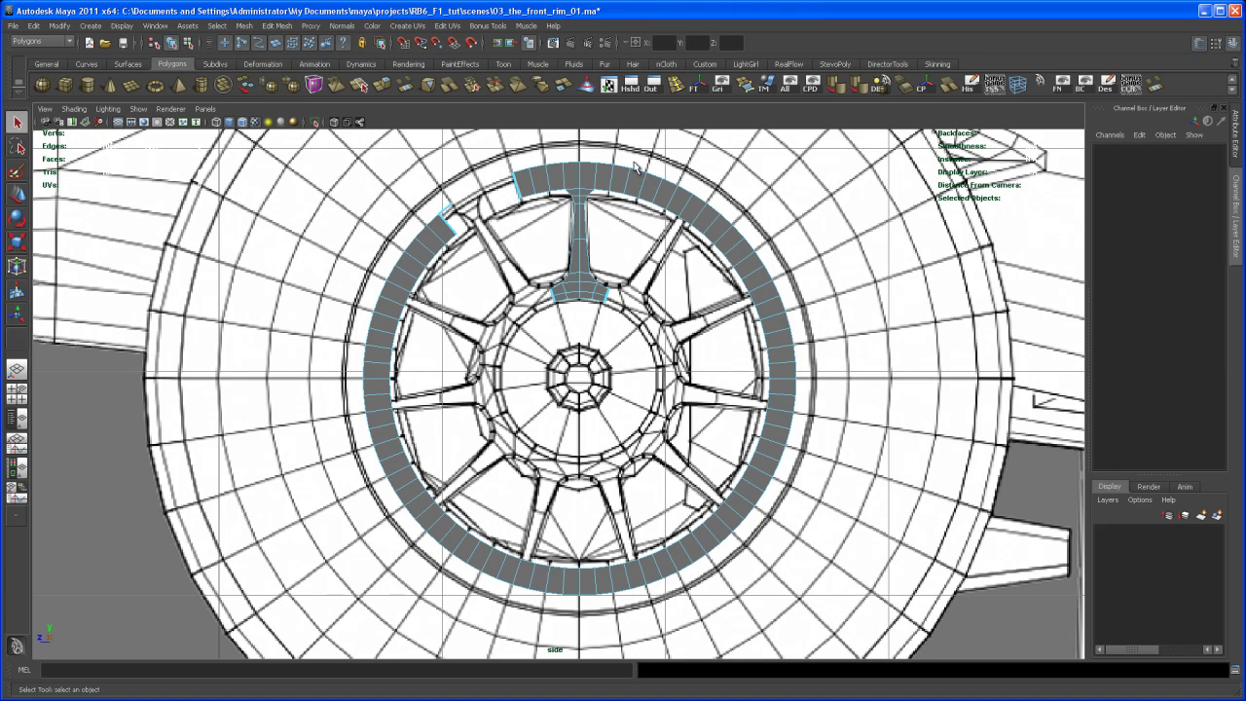
drag(653, 173, 685, 230)
ctrl+drag(680, 178, 797, 352)
key(Delete)
drag(717, 261, 847, 519)
key(Delete)
drag(555, 499, 713, 584)
drag(367, 195, 445, 300)
key(Delete)
drag(339, 281, 572, 616)
key(Delete)
key(Delete)
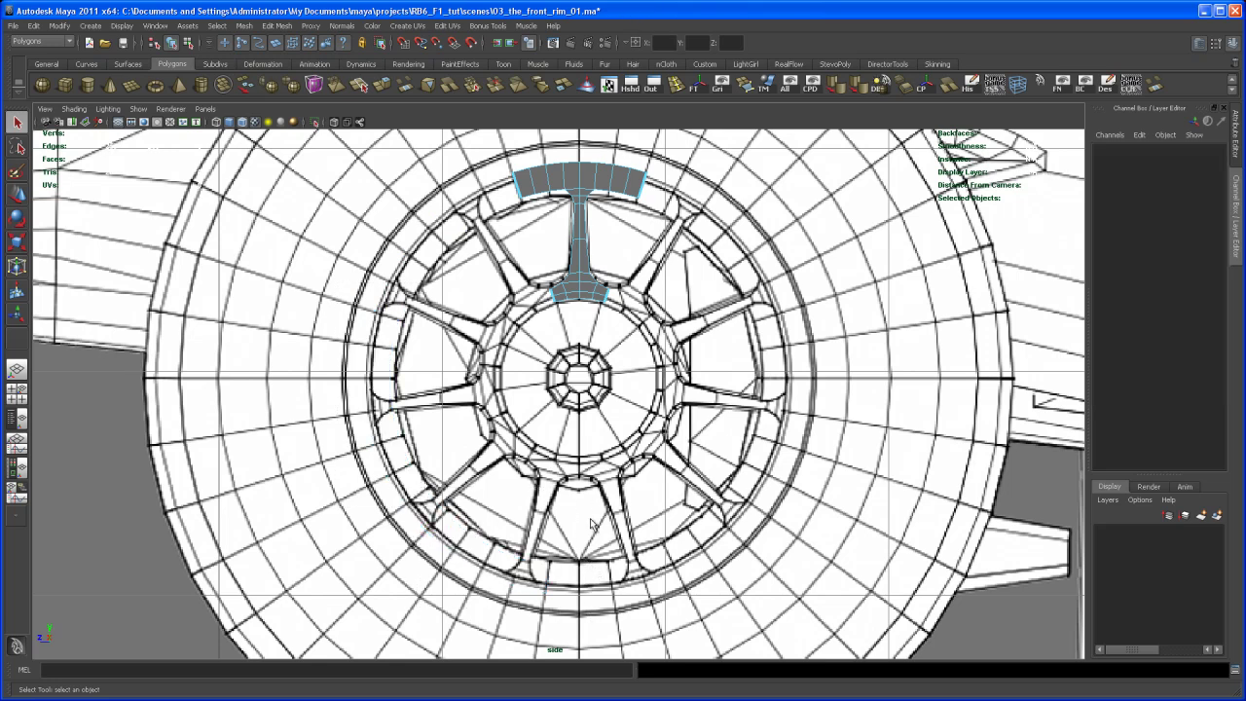
Select the remaining spoke segment as an object in the perspective view and delete its construction history
key(space)
key(space)
alt+drag(860, 254, 601, 253)
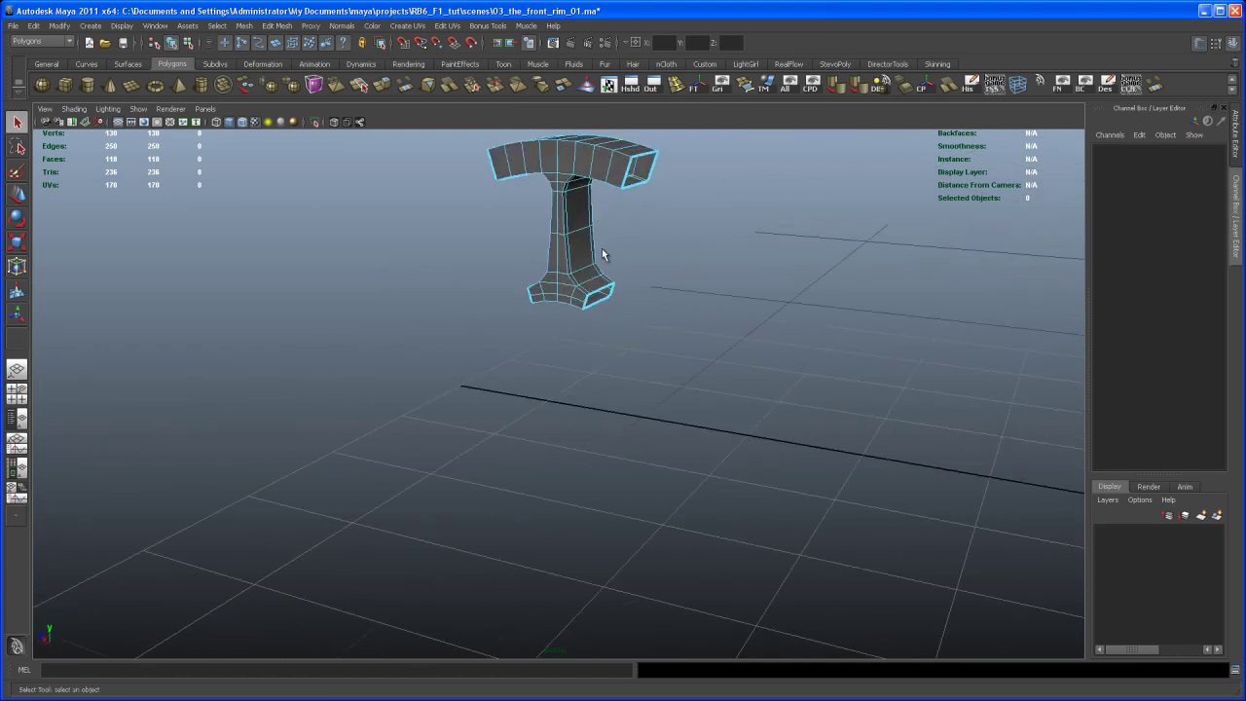
right_drag(581, 255, 604, 239)
click(577, 248)
alt+drag(576, 250, 718, 340)
key(w)
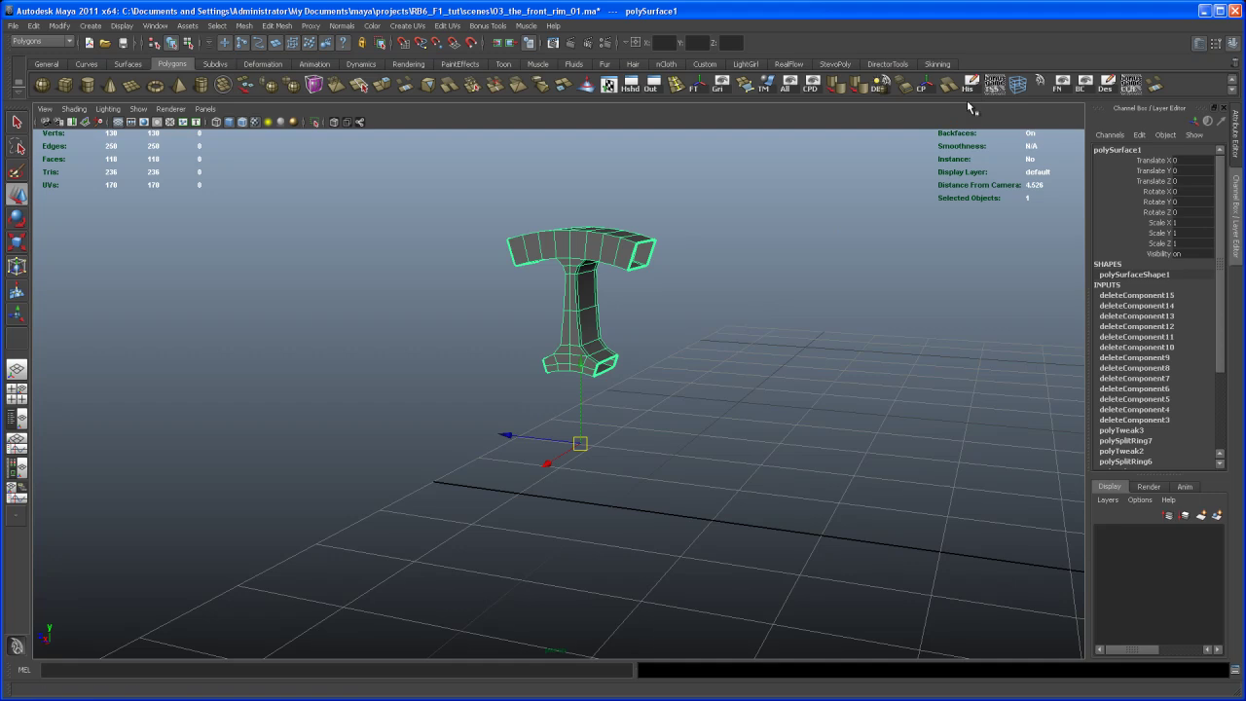
click(60, 27)
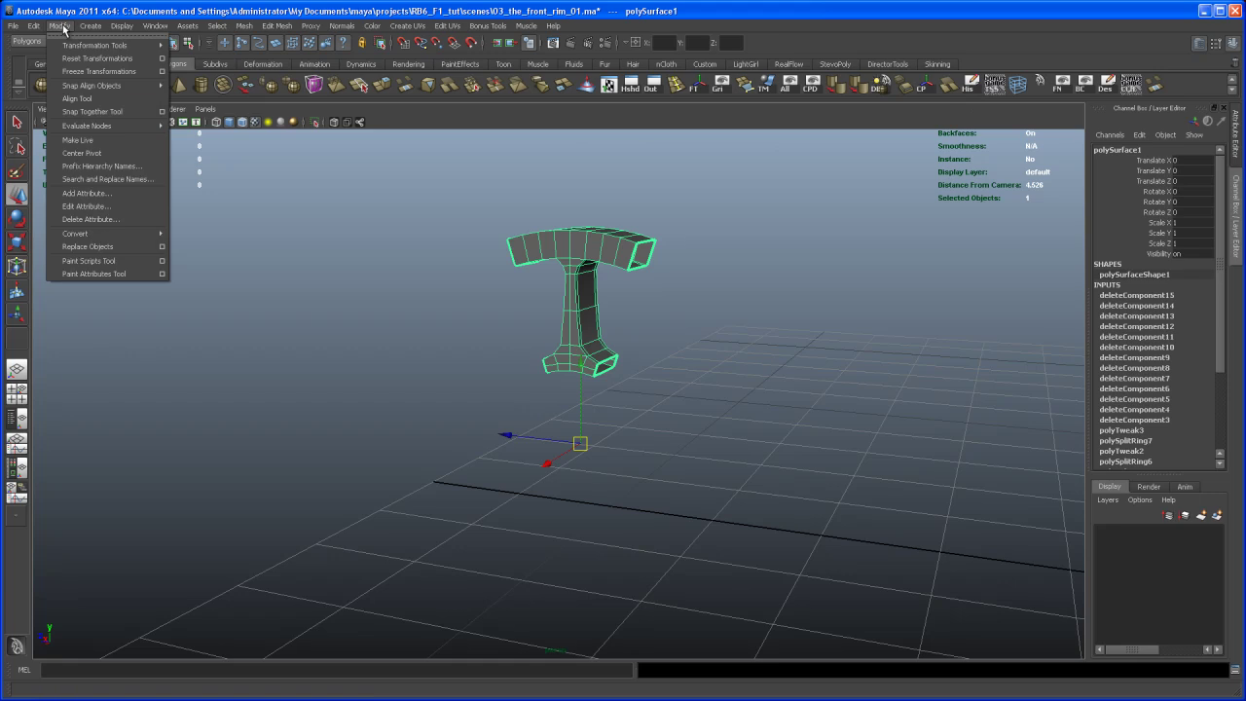
mouse_move(37, 28)
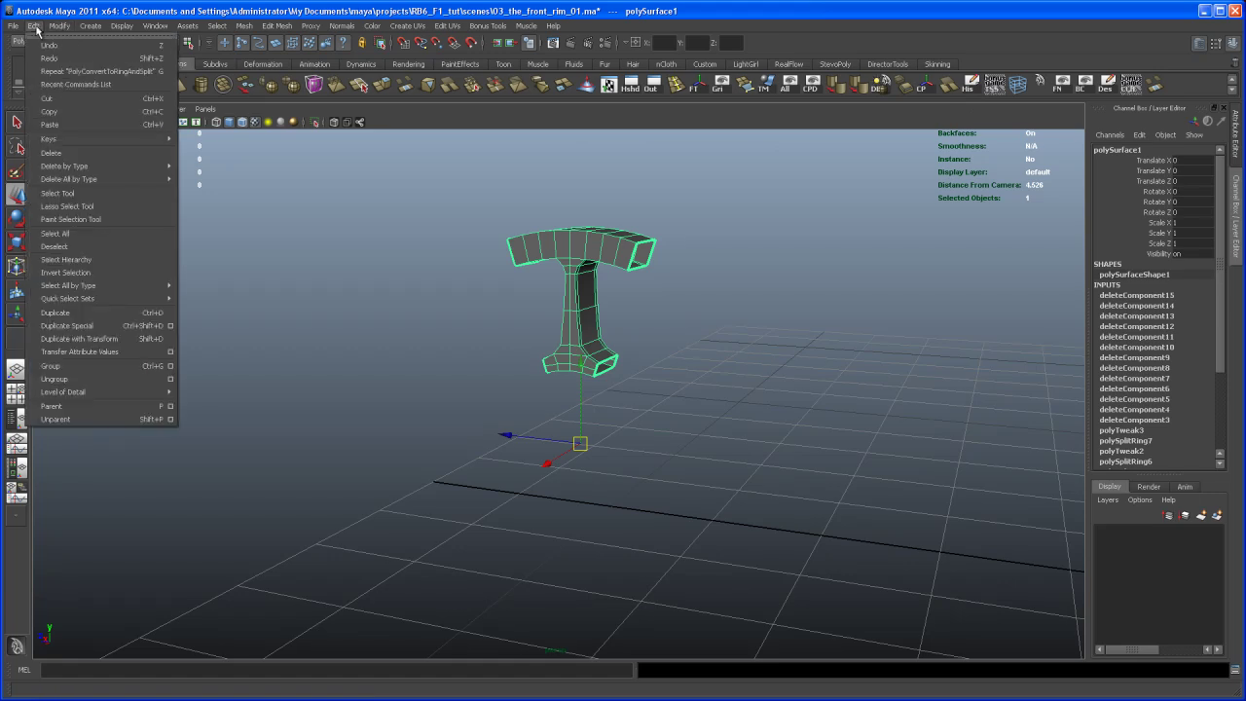
mouse_move(97, 168)
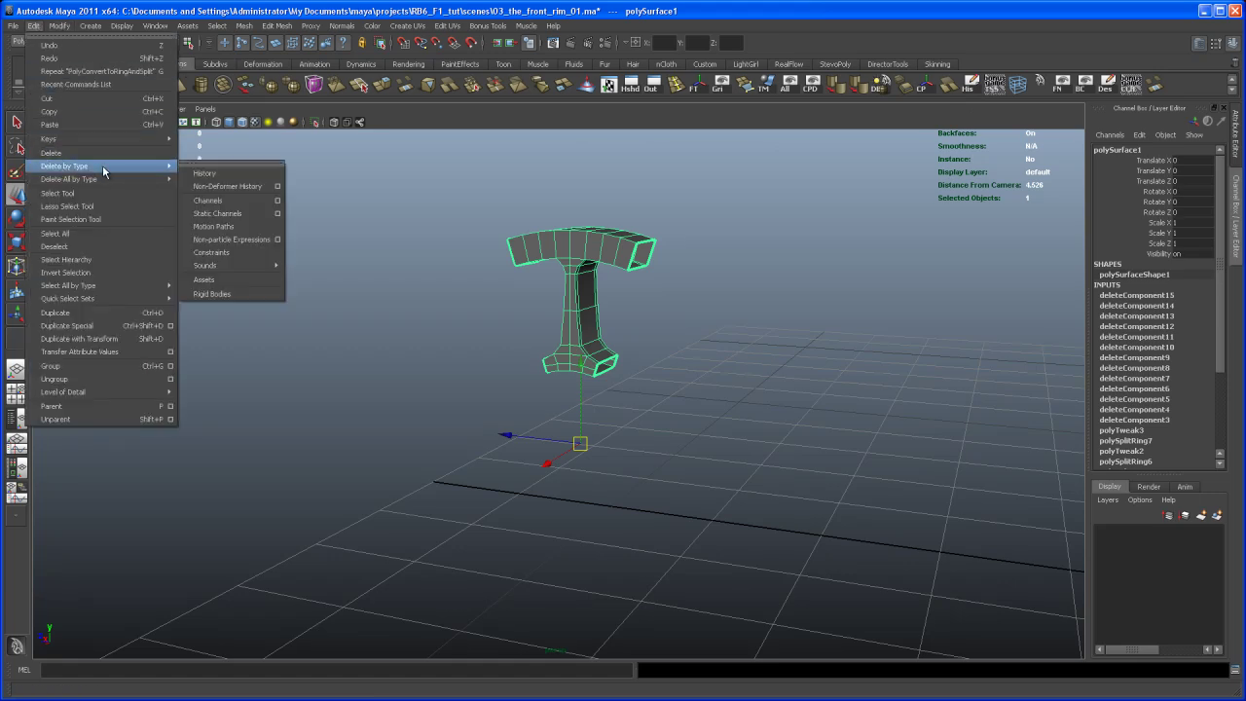
click(218, 175)
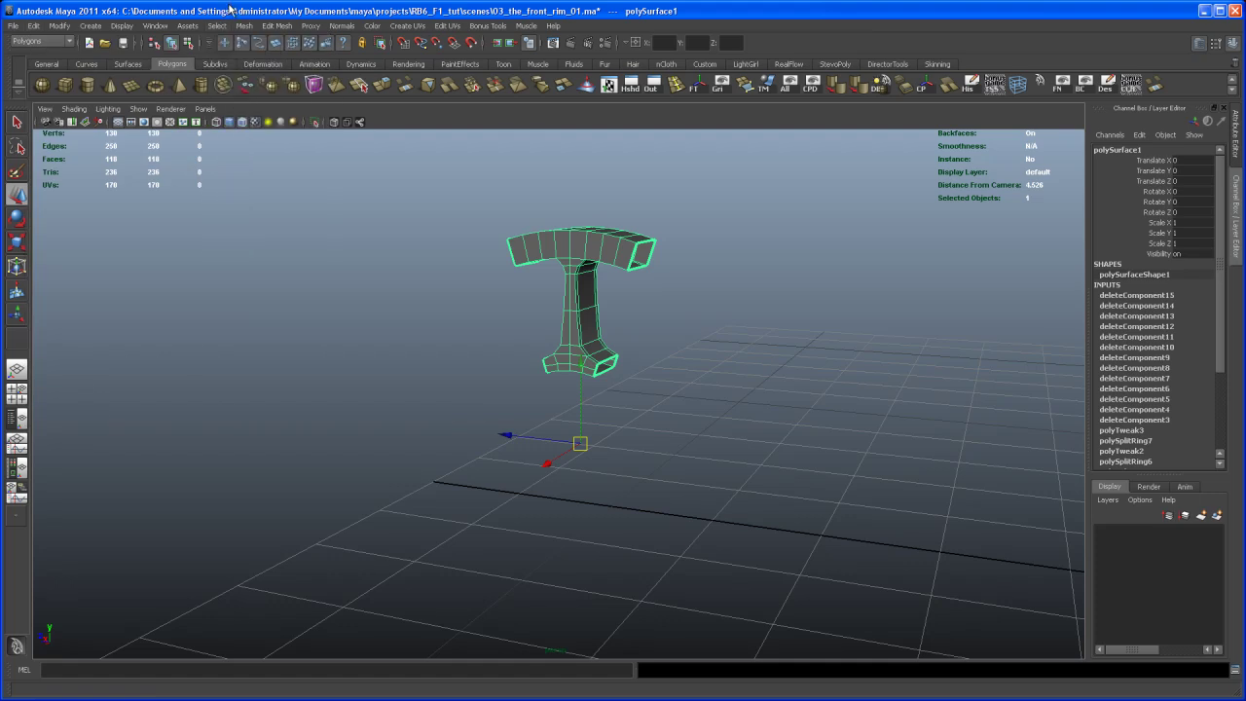
click(973, 86)
alt+drag(707, 399, 620, 390)
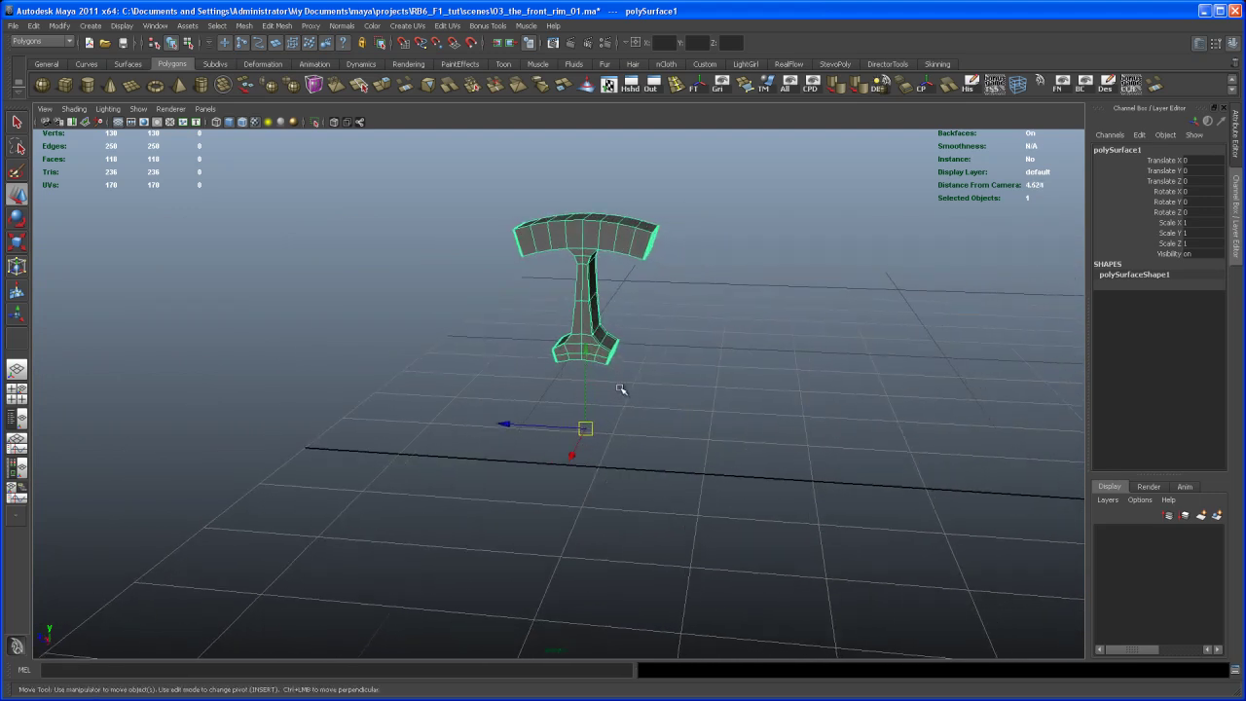
Open the Duplicate Special options and reset the settings to their defaults
click(33, 27)
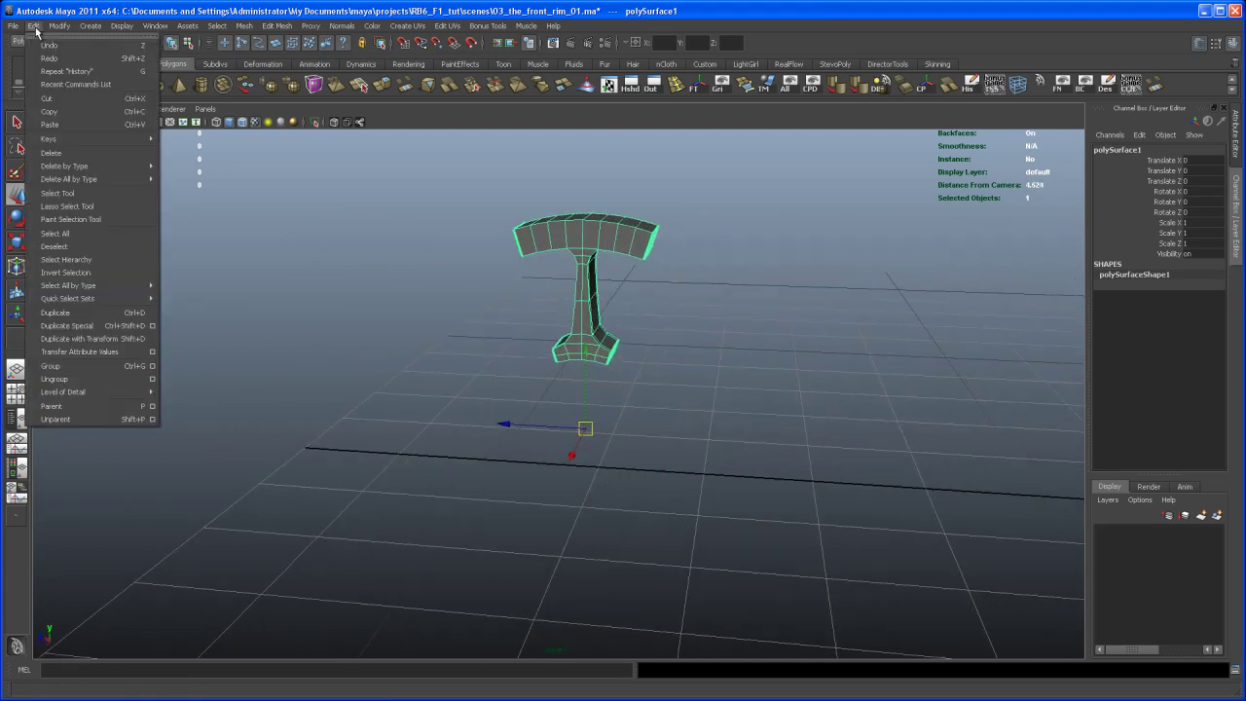
click(152, 325)
click(152, 326)
alt+drag(782, 359, 753, 413)
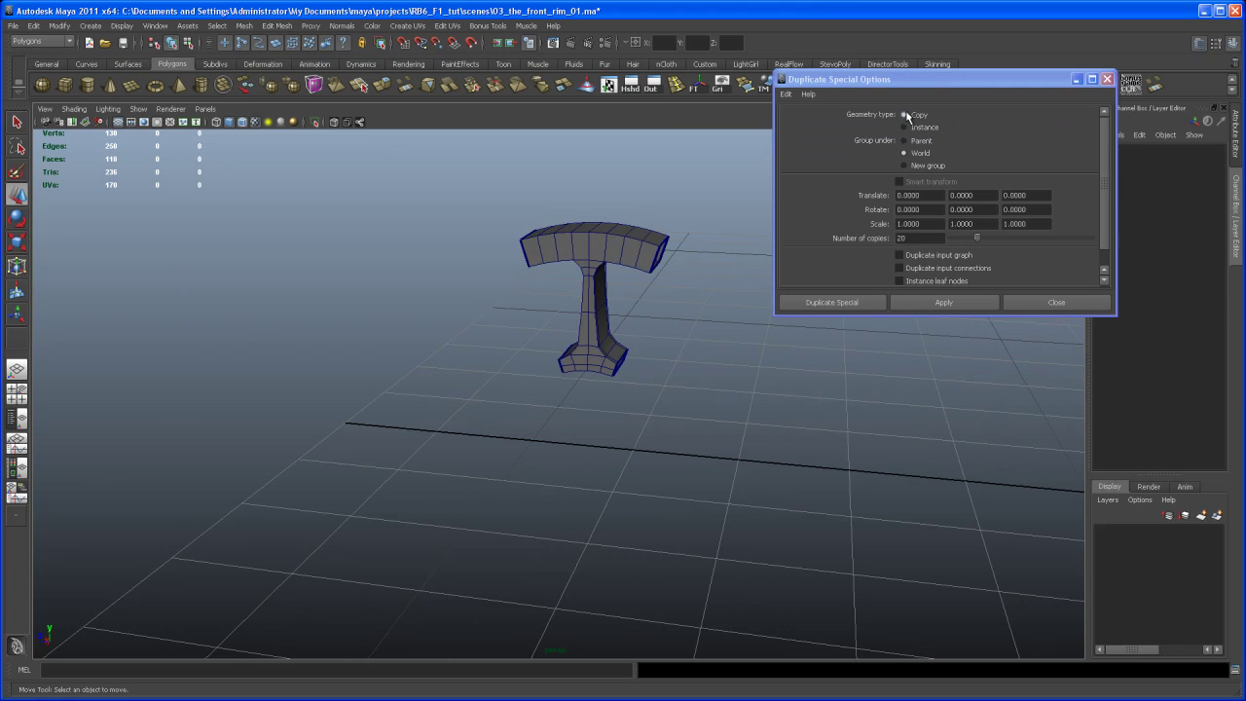
click(787, 95)
click(813, 122)
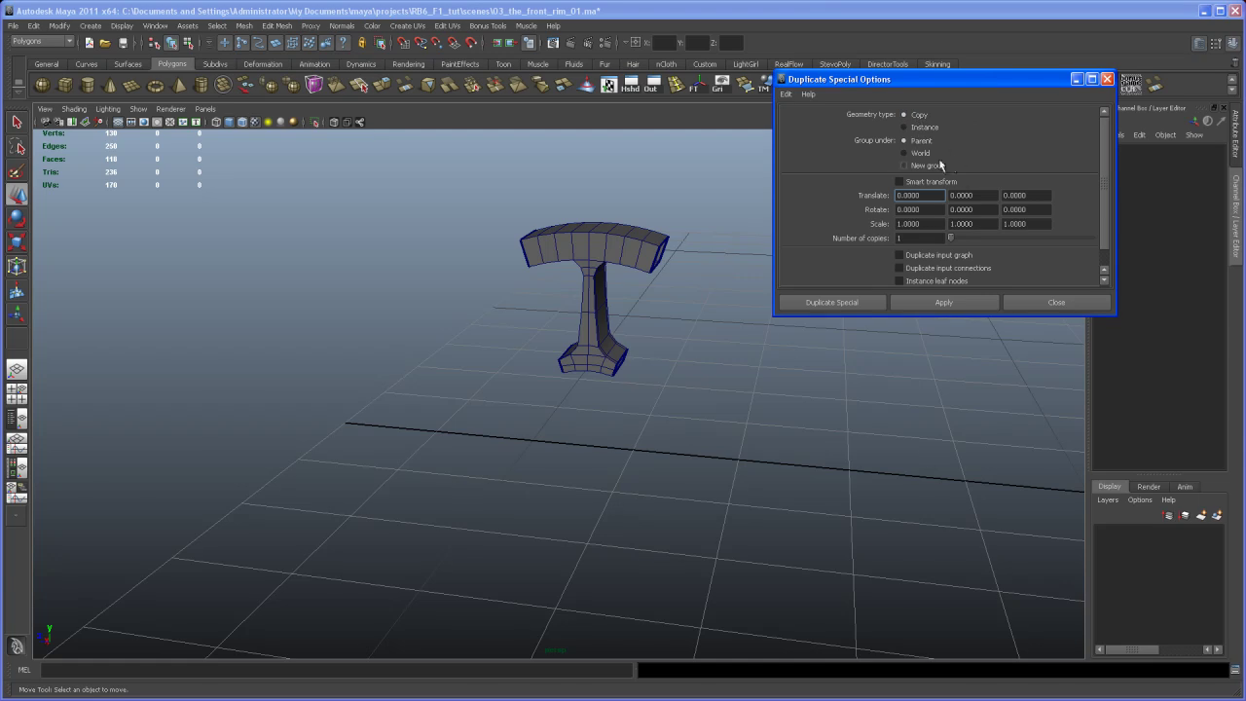
Duplicate the spoke segment into 9 copies, each rotated 36 degrees around X, to complete the wheel
alt+drag(684, 400, 695, 417)
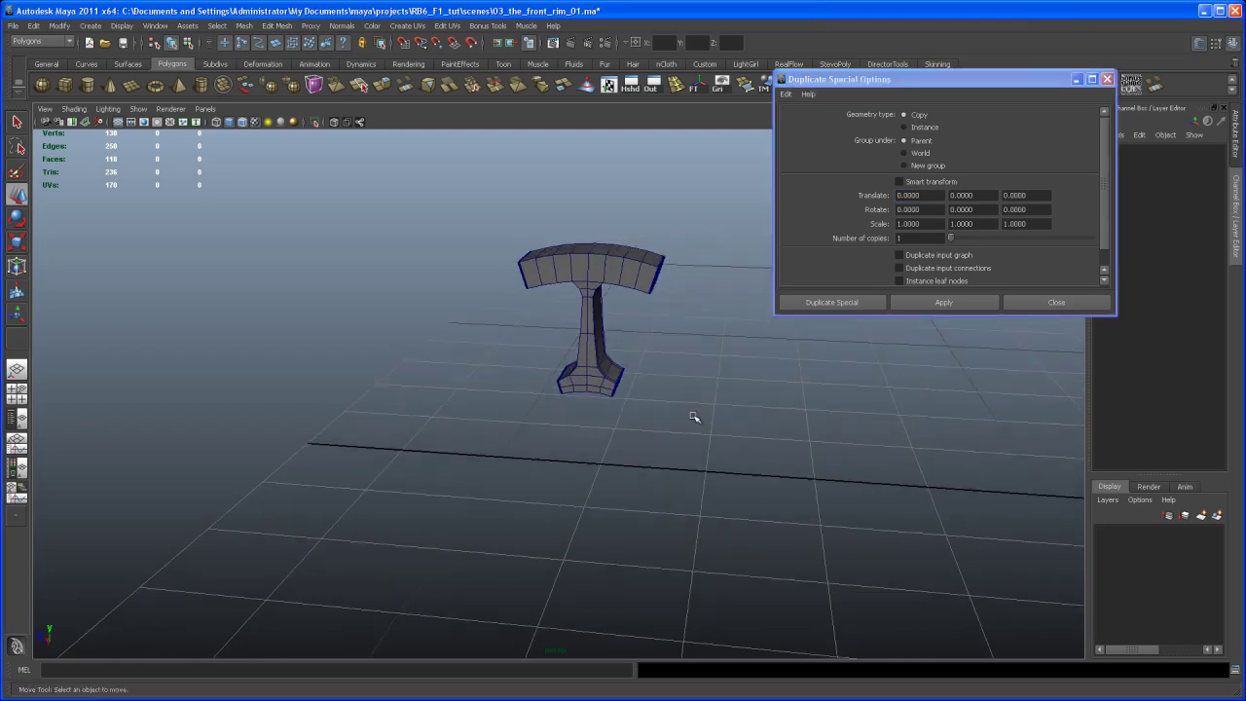
click(612, 283)
alt+middle_drag(615, 300, 606, 312)
alt+drag(605, 314, 526, 362)
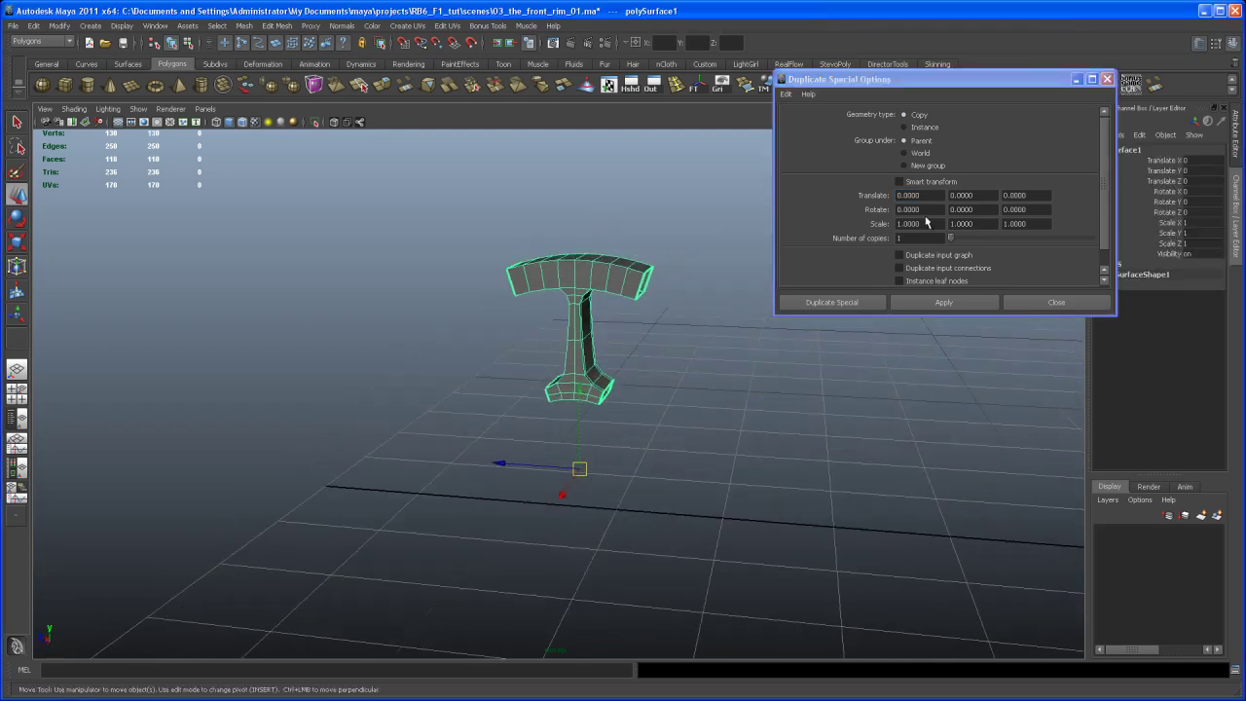
double_click(907, 238)
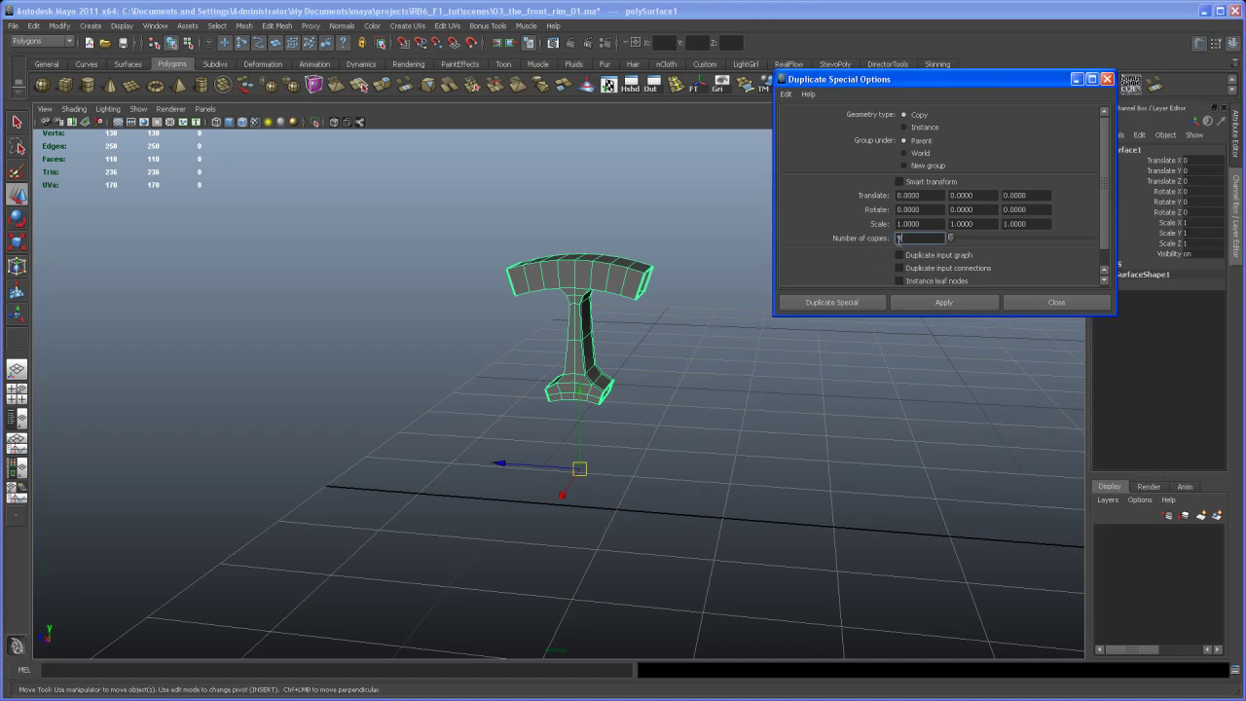
alt+drag(672, 371, 653, 422)
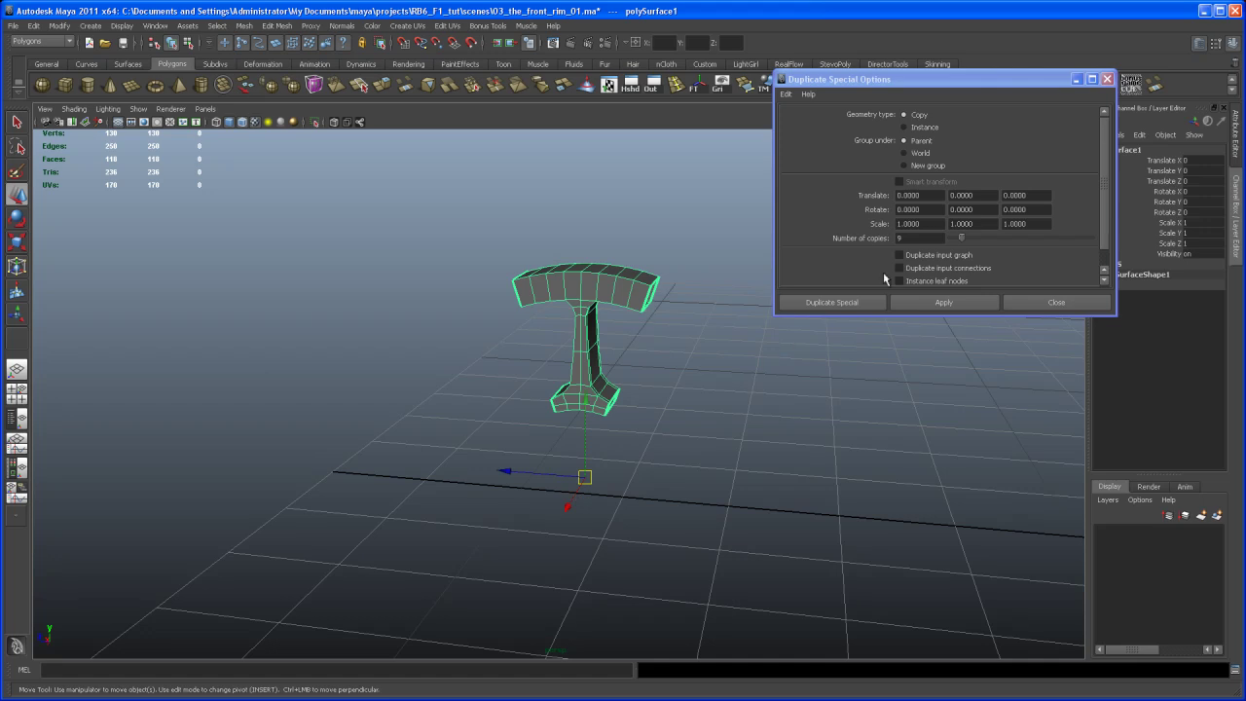
double_click(931, 209)
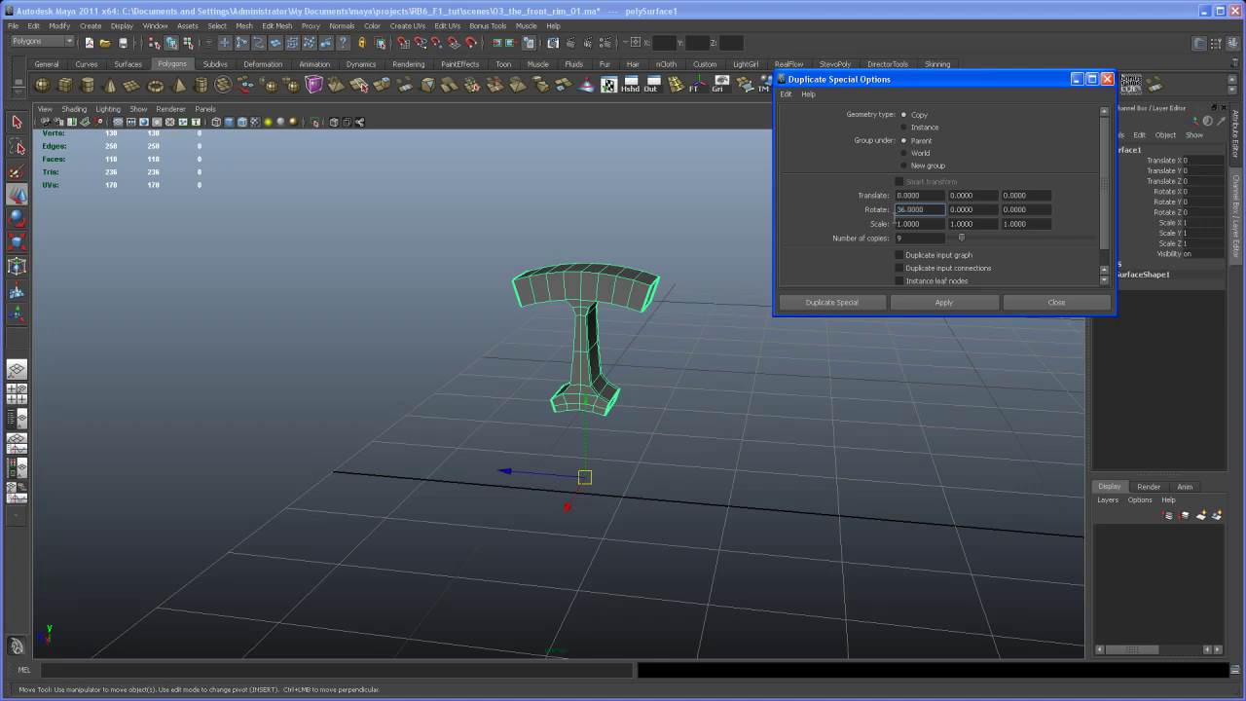
click(916, 303)
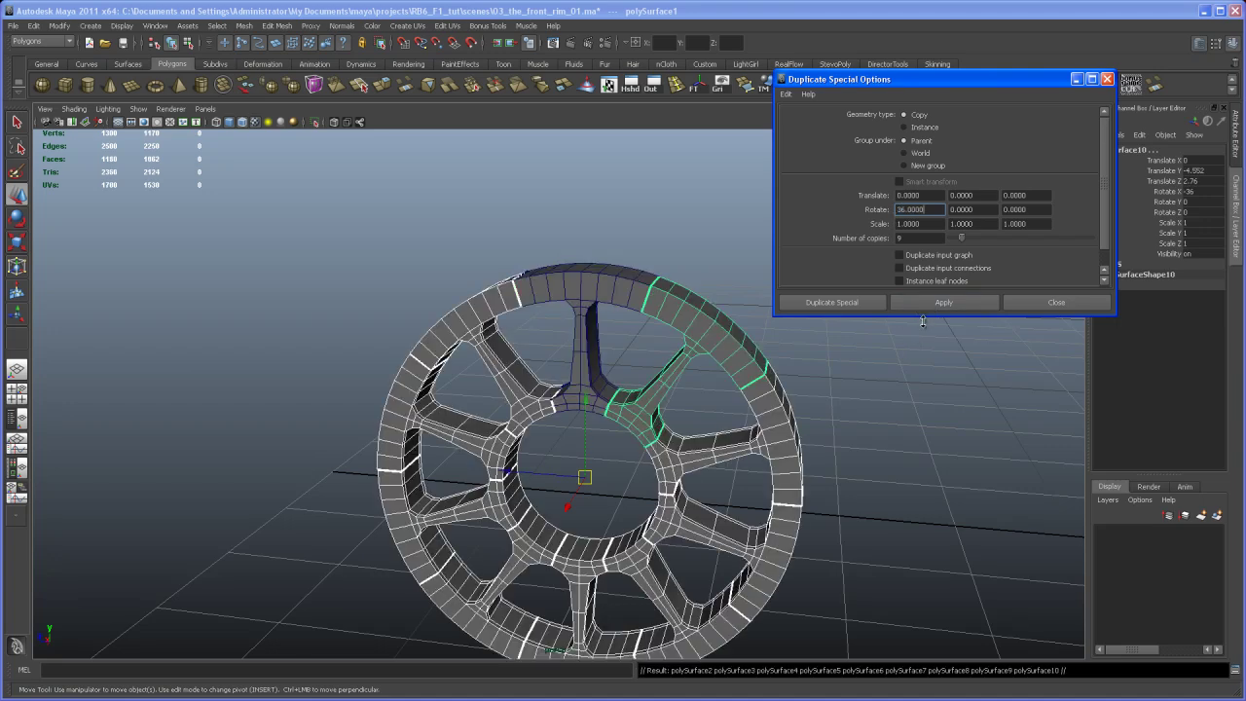
click(1046, 303)
Select all the spoke segments and combine them into a single mesh
alt+drag(821, 474, 652, 313)
right_drag(639, 285, 660, 275)
drag(413, 218, 882, 601)
alt+drag(801, 501, 797, 428)
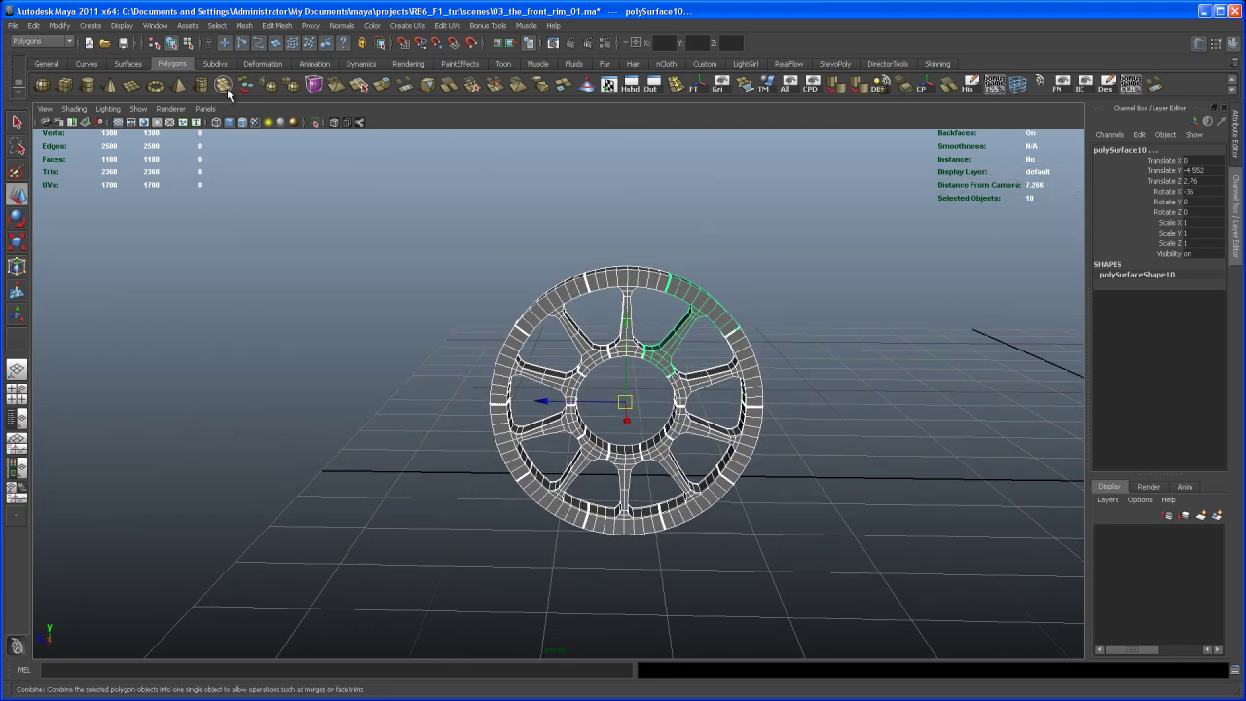
click(223, 87)
Select all the vertices of the combined wheel and merge them with a threshold of 0.0001
alt+drag(738, 367, 695, 431)
alt+right_drag(695, 431, 603, 352)
alt+drag(604, 351, 639, 370)
right_drag(612, 358, 575, 360)
drag(366, 230, 843, 612)
alt+drag(792, 567, 753, 531)
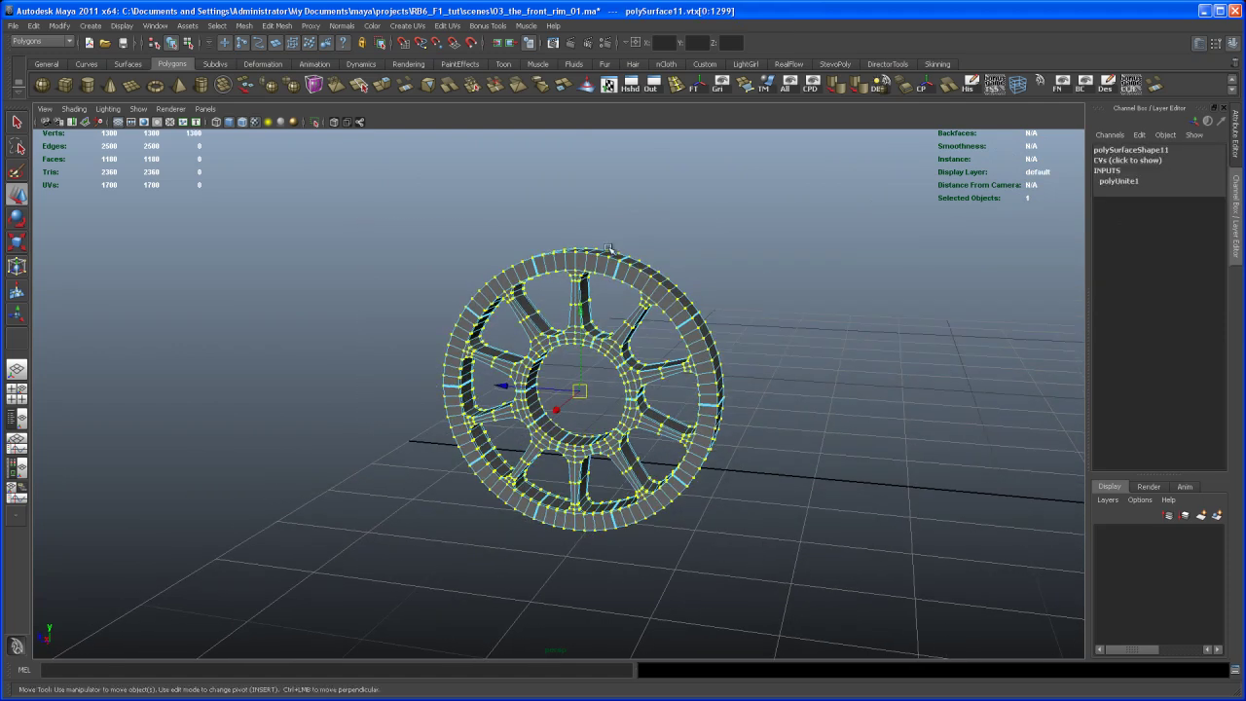
double_click(475, 86)
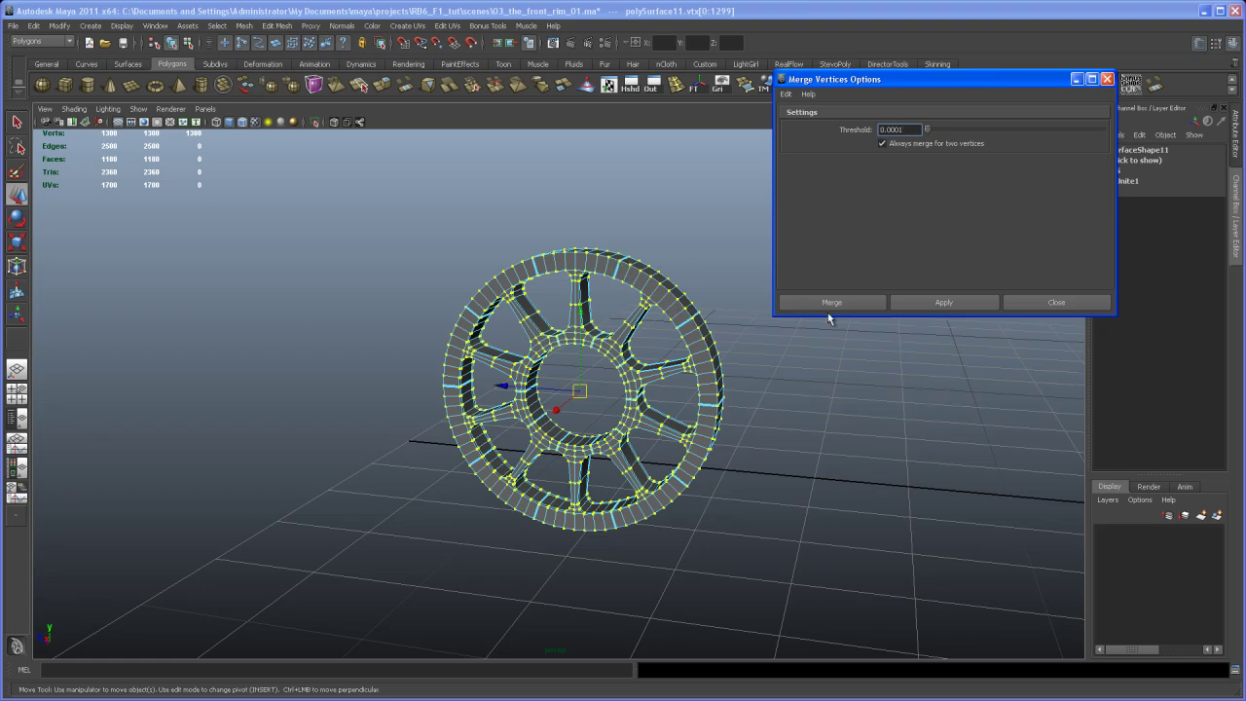
click(909, 307)
click(1013, 302)
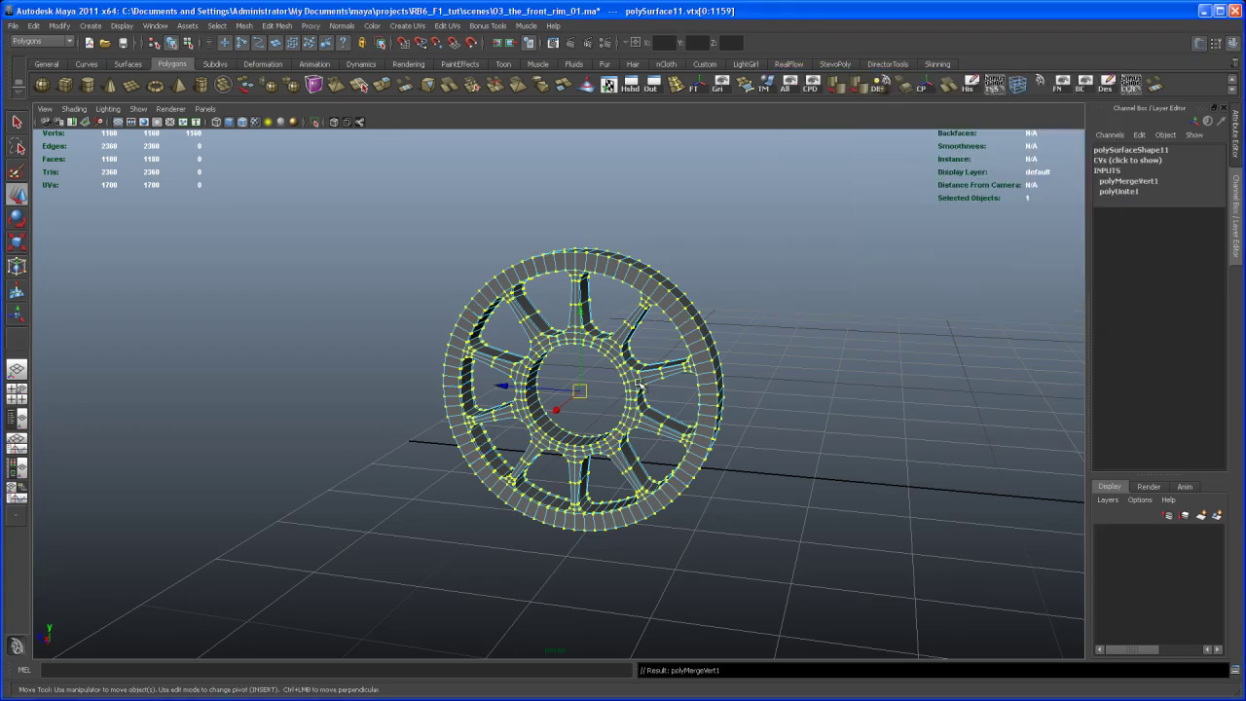
Return to object mode and preview the merged rim with smooth display, checking its shading before restoring the unsmoothed display
key(F8)
alt+drag(639, 382, 823, 399)
alt+middle_drag(687, 407, 693, 420)
mouse_move(650, 409)
alt+mouse_down()
mouse_move(695, 417)
mouse_move(654, 418)
alt+mouse_up()
alt+right_drag(672, 433, 732, 459)
alt+middle_drag(635, 404, 614, 416)
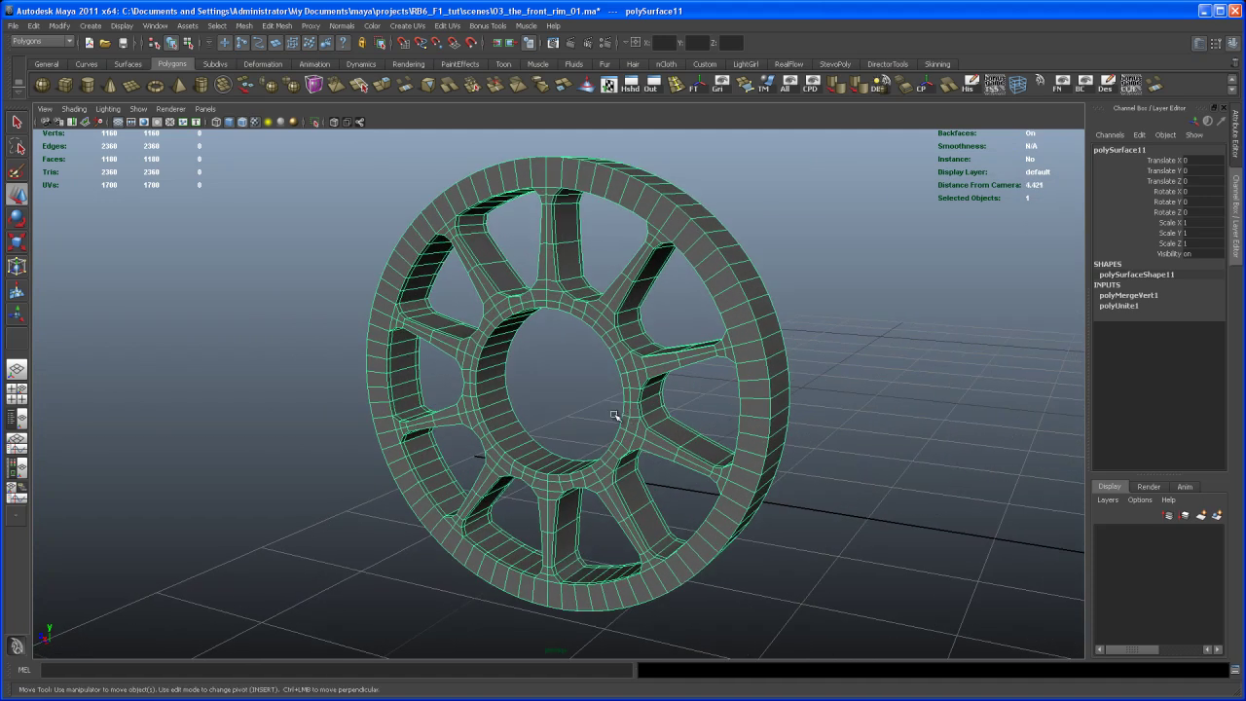
alt+drag(615, 415, 647, 398)
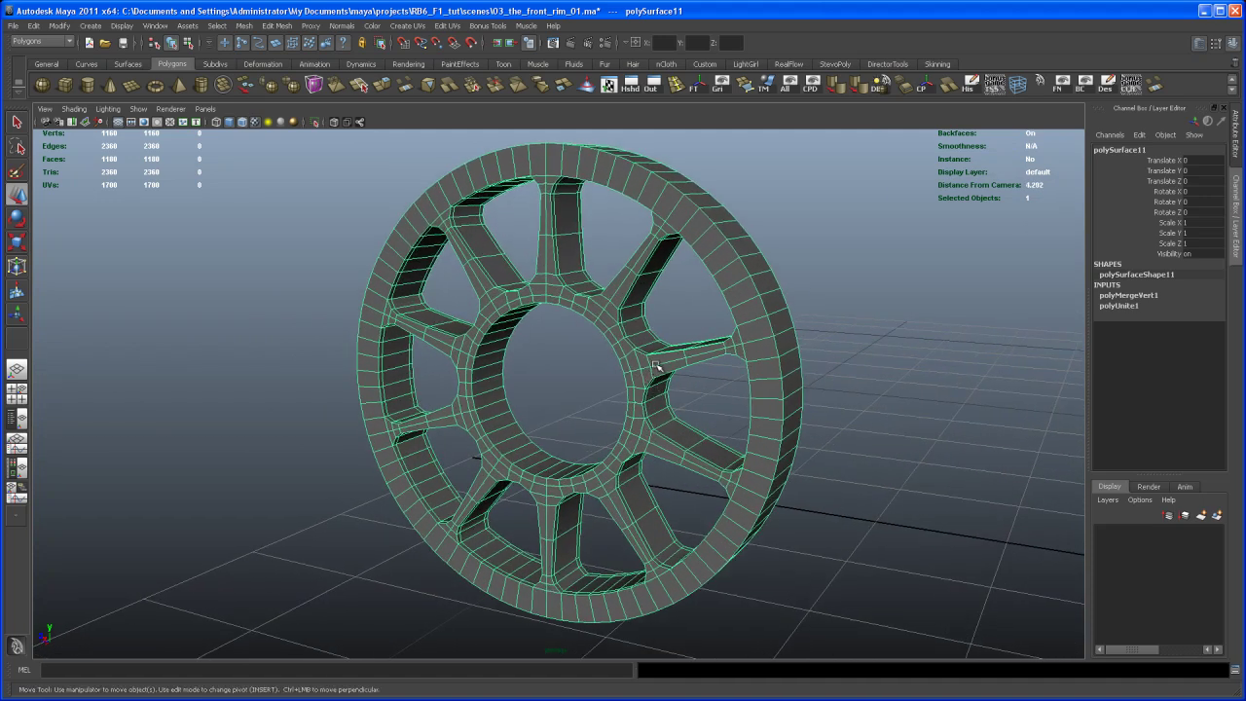
key(3)
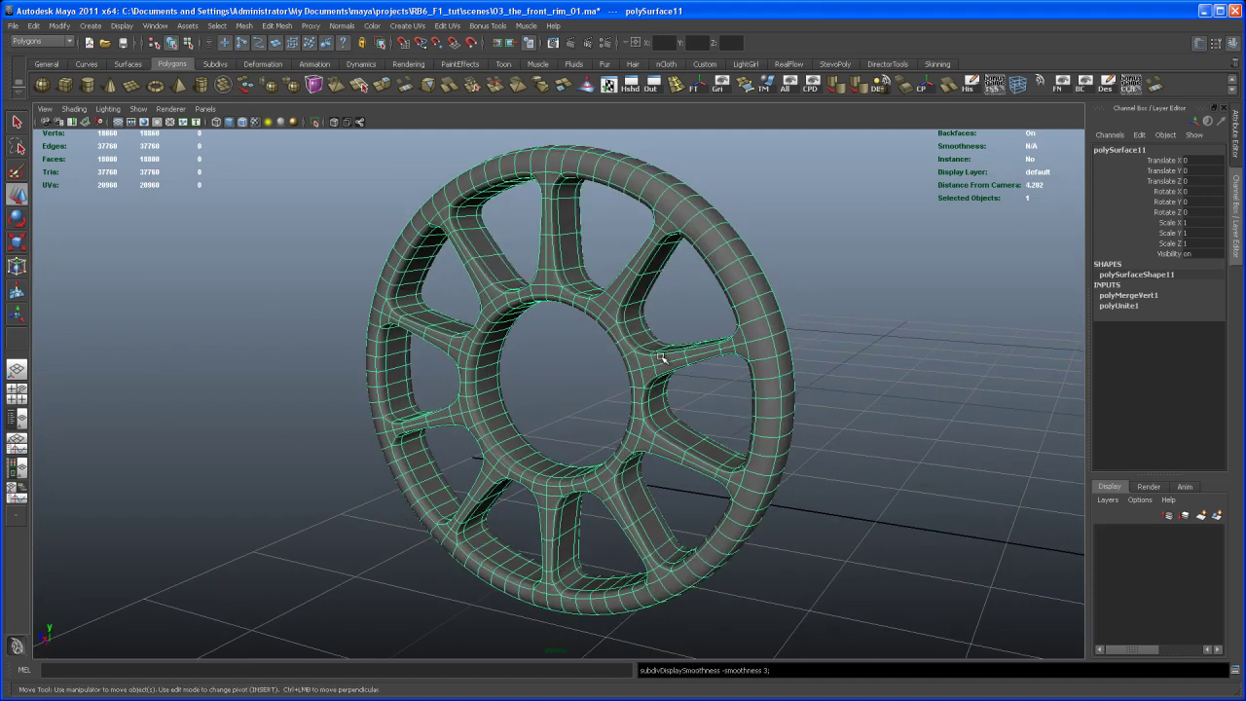
click(629, 216)
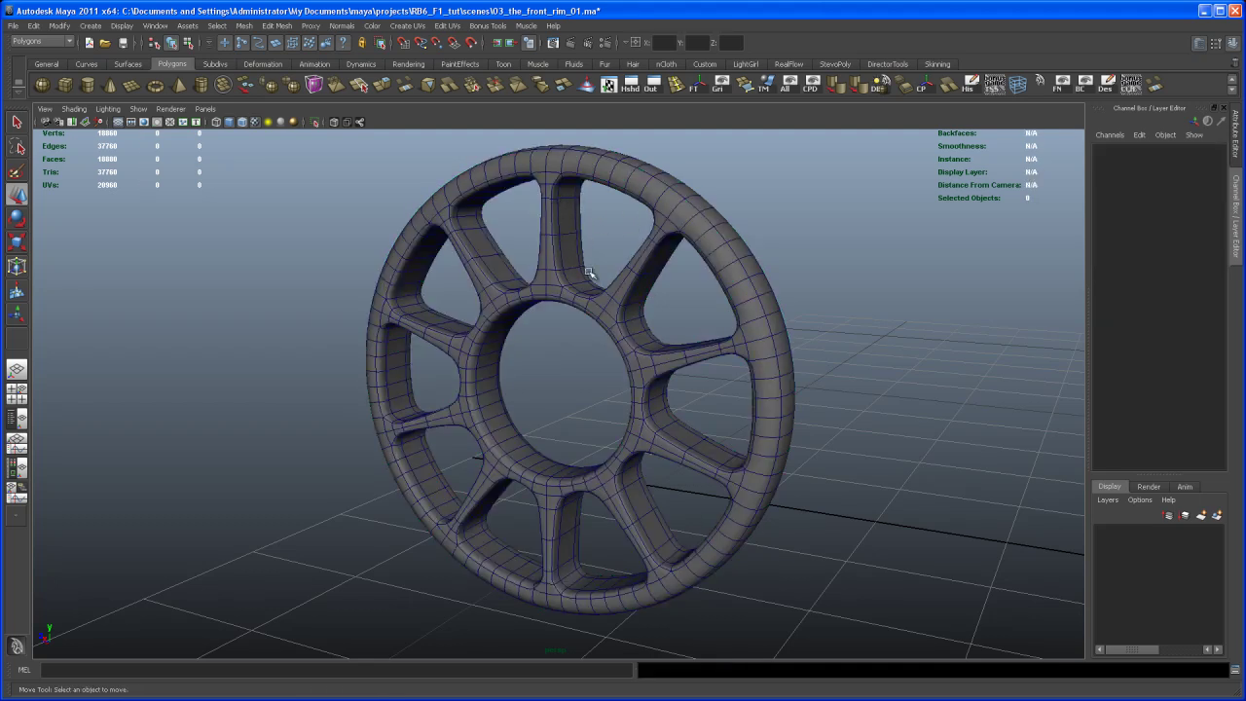
click(241, 122)
alt+drag(638, 347, 608, 347)
click(572, 278)
key(1)
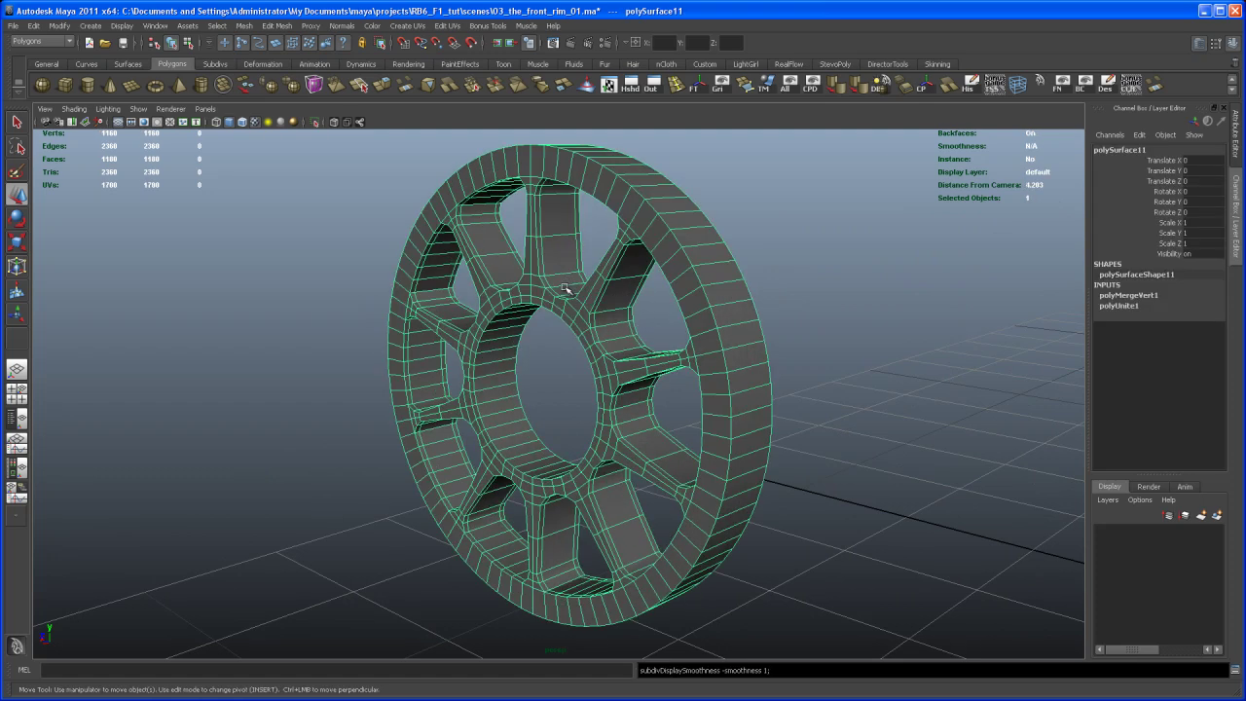
Examine the unsmoothed rim's spokes, hub ring and central hole from several angles
alt+drag(565, 290, 539, 211)
alt+drag(597, 276, 615, 298)
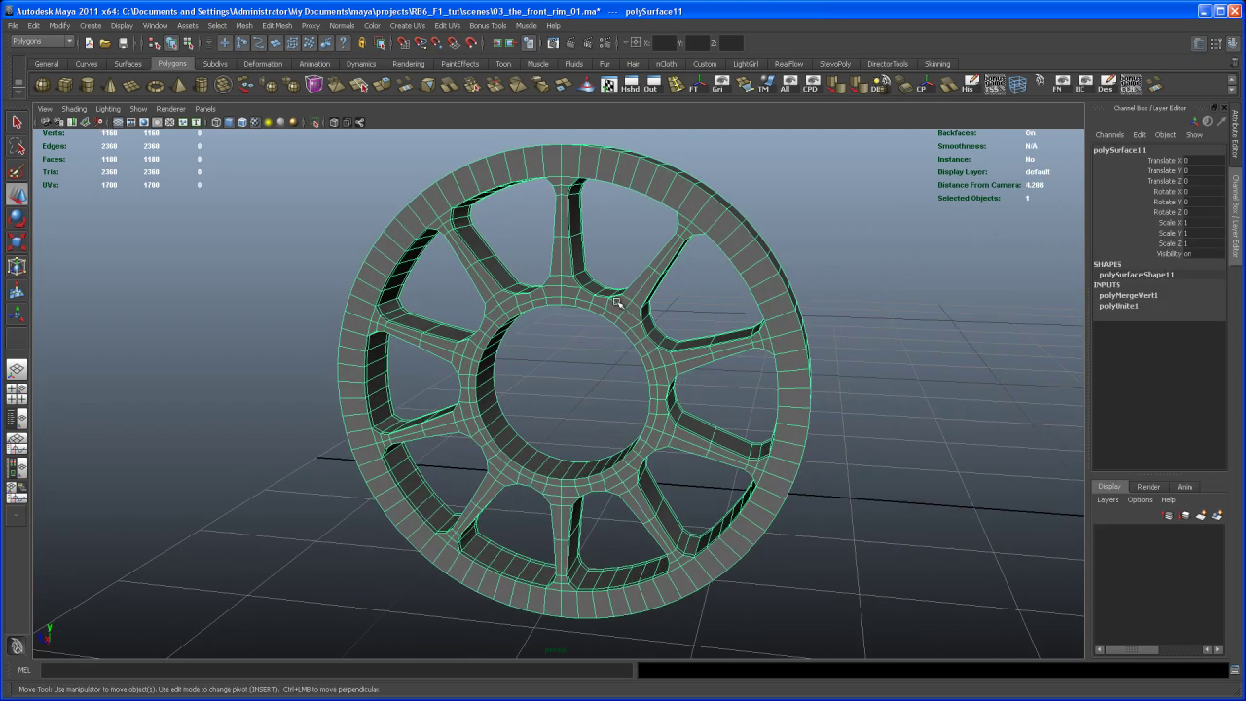
scroll(614, 298, up, 3)
alt+middle_drag(615, 298, 595, 364)
alt+drag(595, 364, 559, 392)
scroll(559, 393, up, 2)
alt+middle_drag(559, 393, 565, 374)
alt+drag(564, 374, 605, 258)
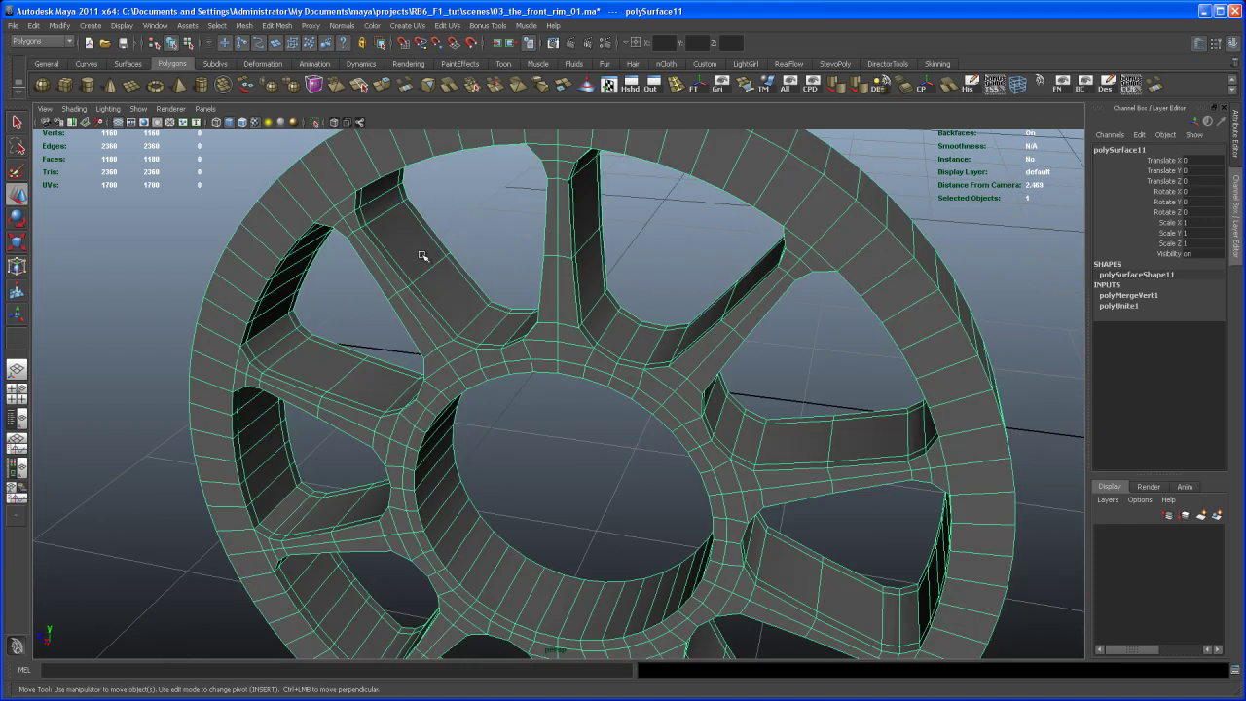
scroll(558, 378, down, 5)
alt+middle_drag(507, 371, 521, 298)
alt+drag(527, 440, 550, 374)
scroll(550, 374, up, 4)
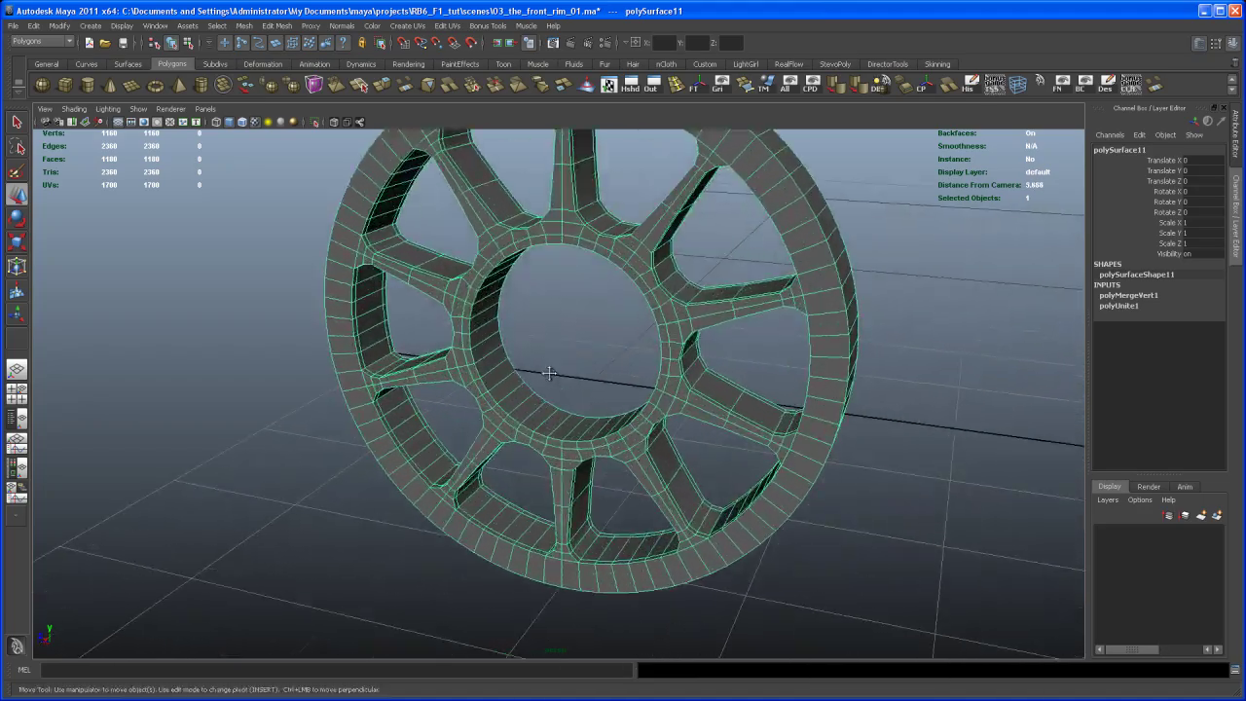
scroll(549, 373, up, 5)
alt+drag(576, 473, 571, 353)
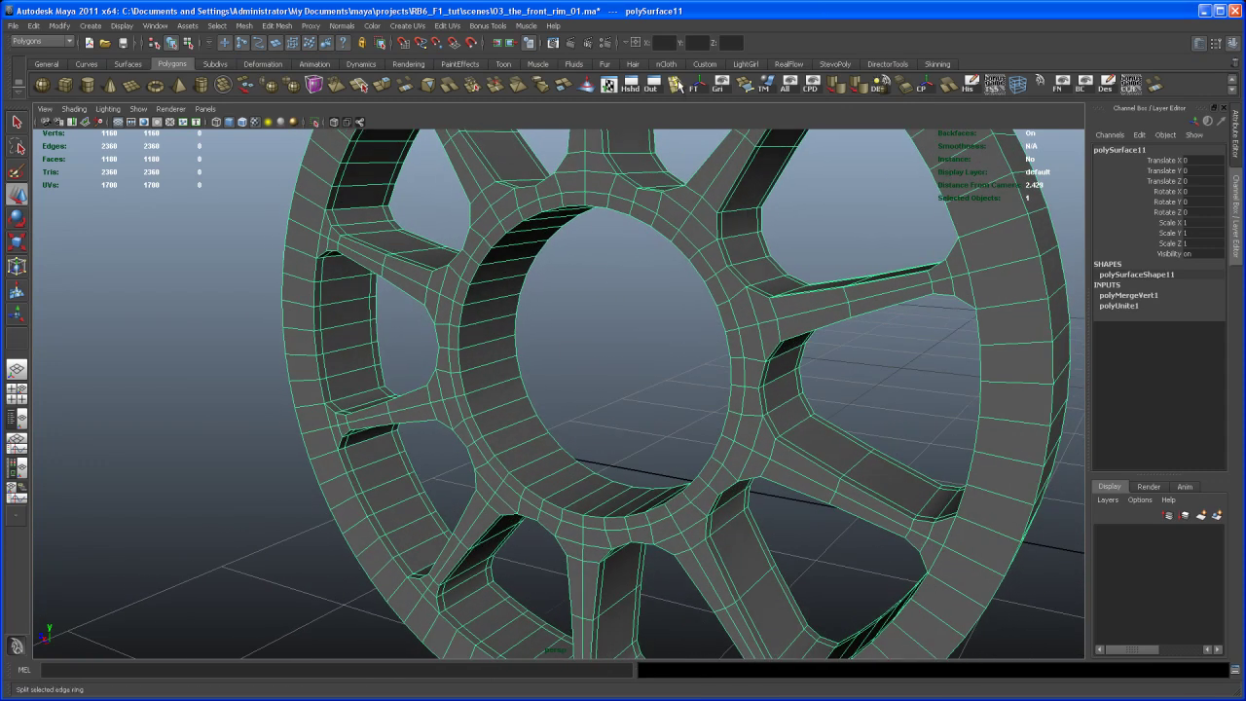
Insert edge loops around the inner wall of the hub hole, close to its front and rear edges
click(675, 85)
click(676, 88)
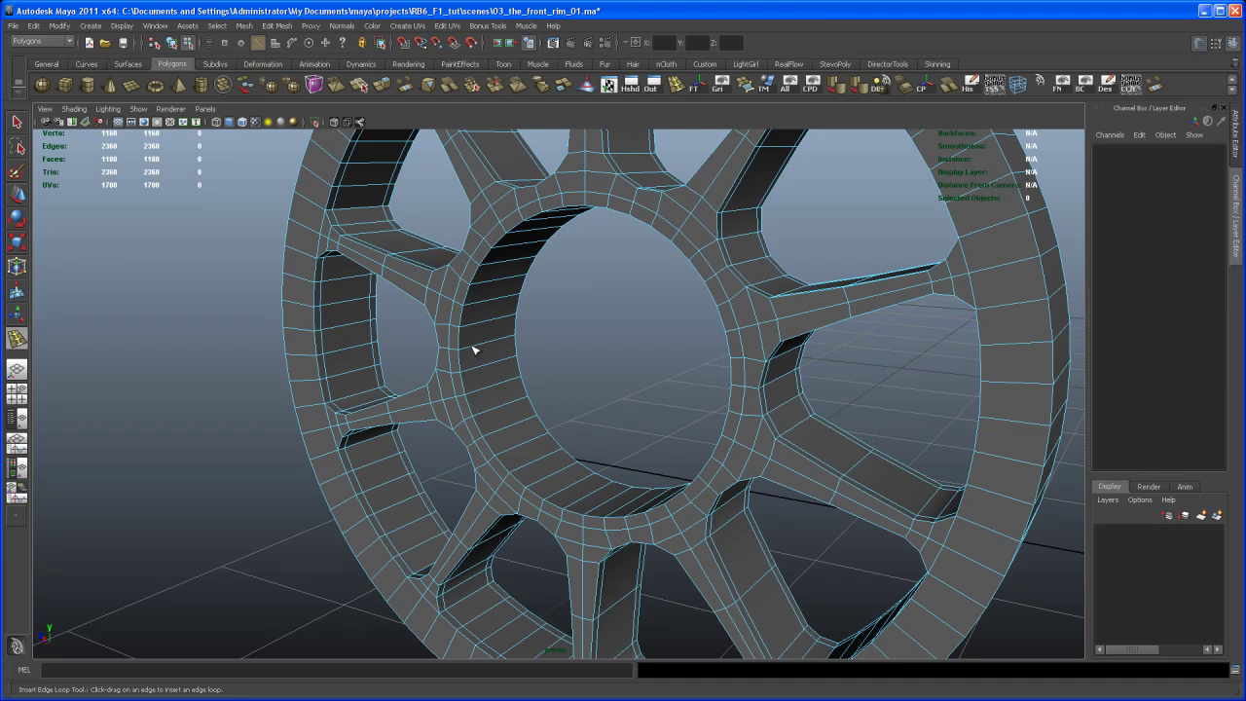
drag(475, 348, 533, 349)
key(q)
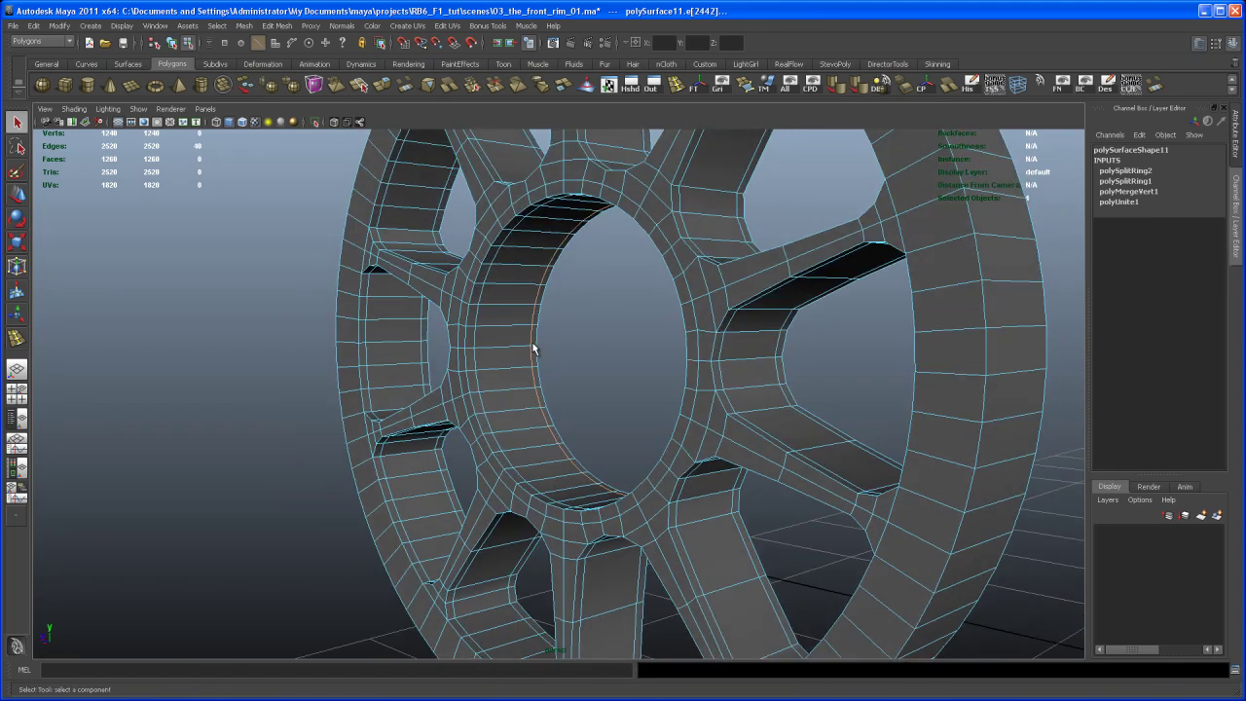
Select the narrow ring of faces along the rear edge of the hub hole's inner wall and delete it
alt+right_drag(533, 349, 579, 369)
alt+drag(579, 369, 552, 370)
right_drag(549, 351, 550, 378)
click(573, 345)
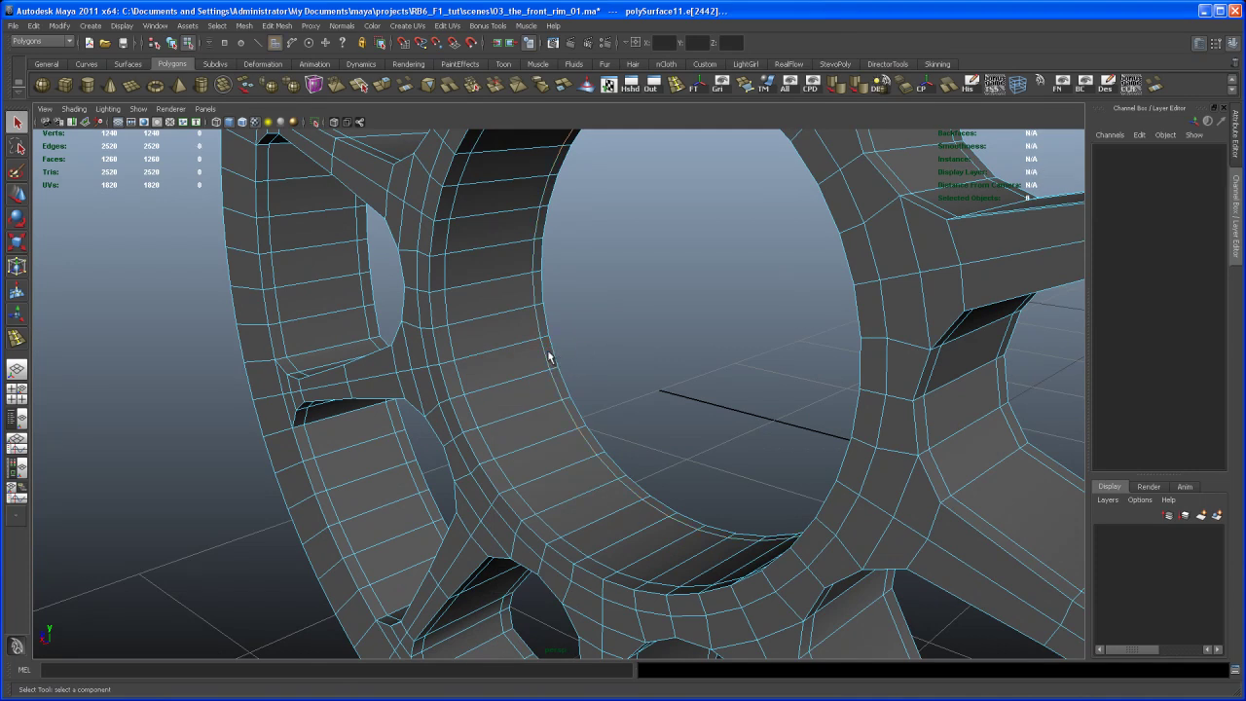
click(550, 357)
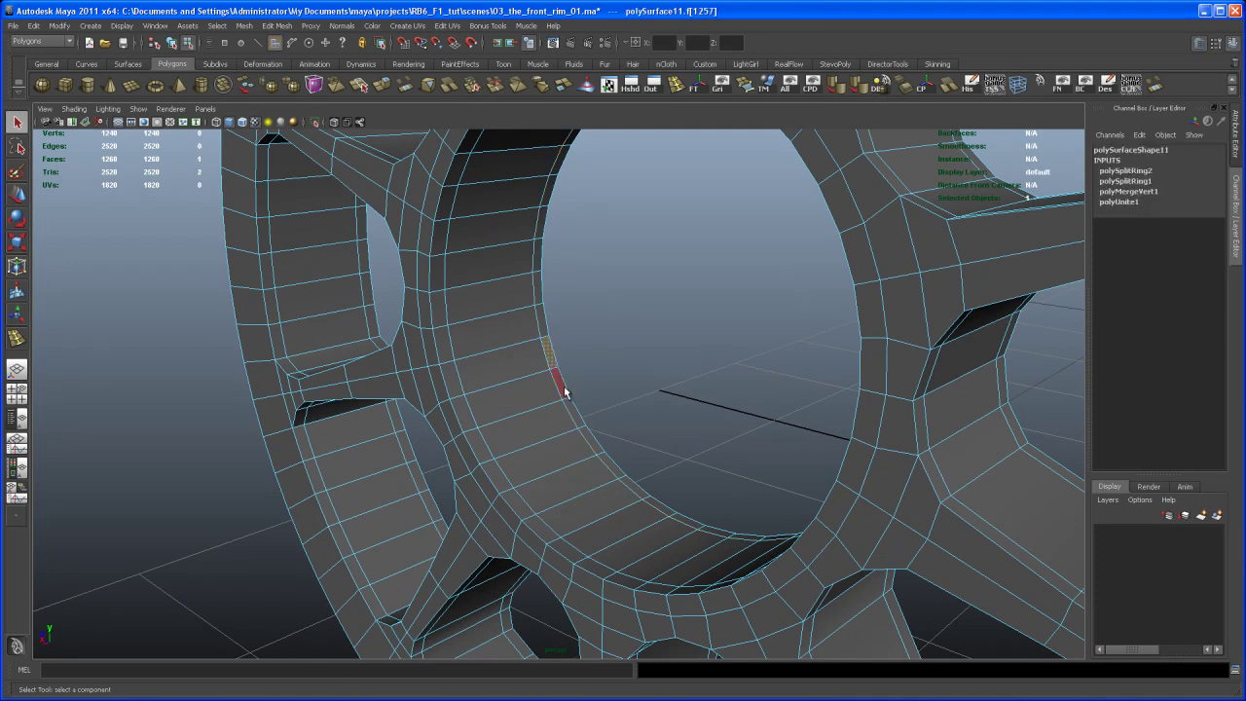
shift+double_click(560, 383)
mouse_move(578, 382)
alt+mouse_down()
mouse_move(637, 390)
mouse_move(774, 364)
mouse_move(723, 321)
mouse_move(690, 372)
mouse_move(626, 318)
mouse_move(598, 365)
mouse_move(682, 334)
mouse_move(734, 350)
mouse_move(629, 347)
mouse_move(568, 368)
alt+mouse_up()
key(Delete)
alt+right_drag(568, 368, 579, 434)
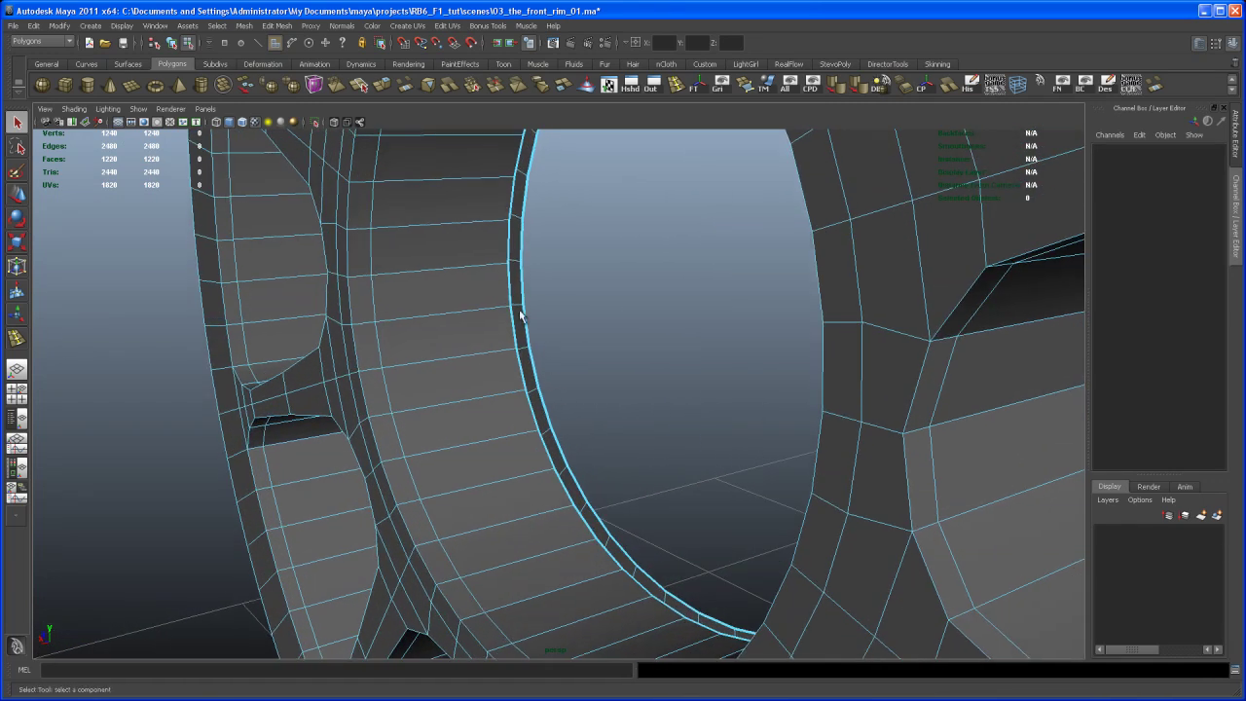
Select one of the two open border edge loops left by the deleted ring and cap it with Fill Hole
right_drag(523, 279, 526, 251)
double_click(521, 278)
alt+drag(529, 278, 570, 297)
alt+right_drag(625, 299, 541, 244)
alt+drag(559, 322, 570, 316)
alt+right_drag(578, 318, 549, 309)
alt+drag(548, 309, 538, 282)
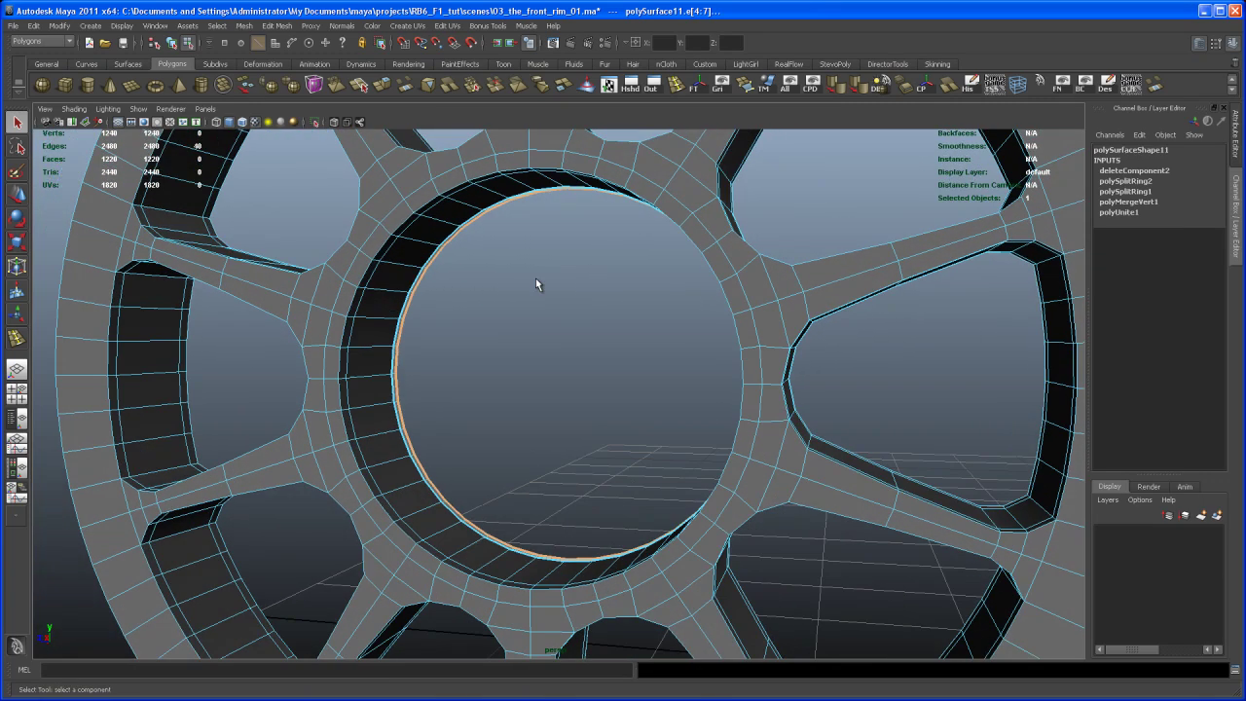
click(279, 26)
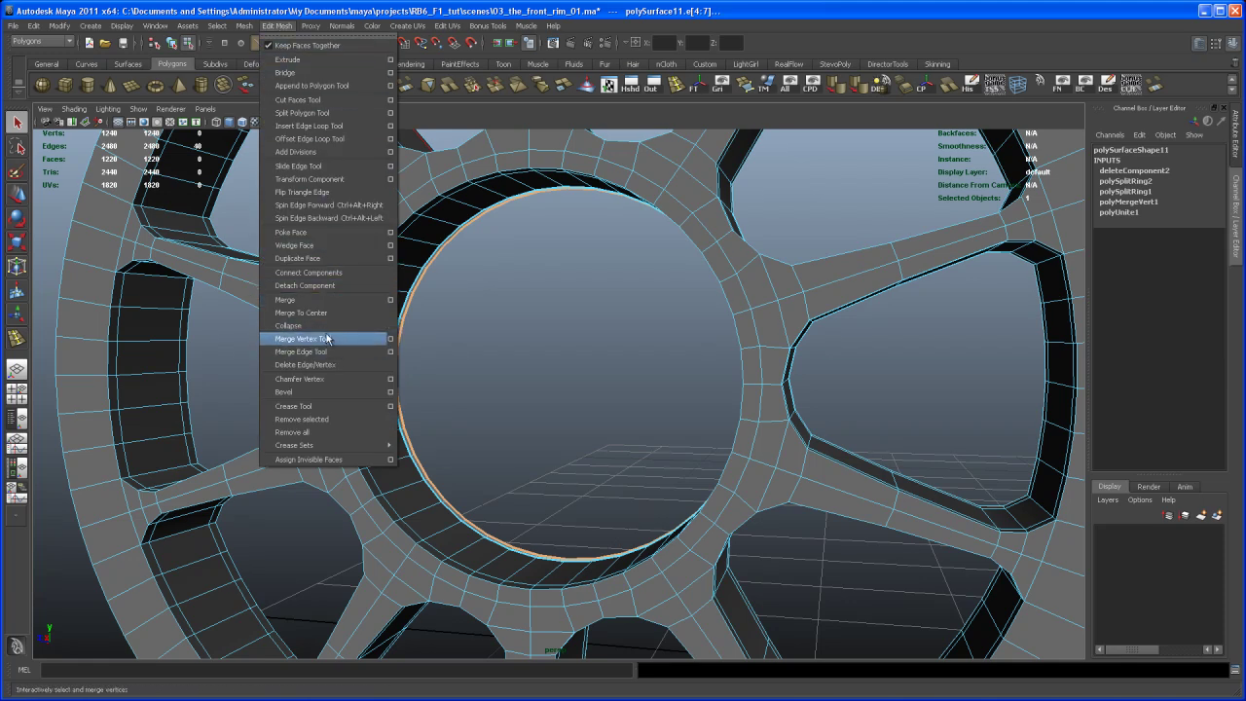
mouse_move(247, 27)
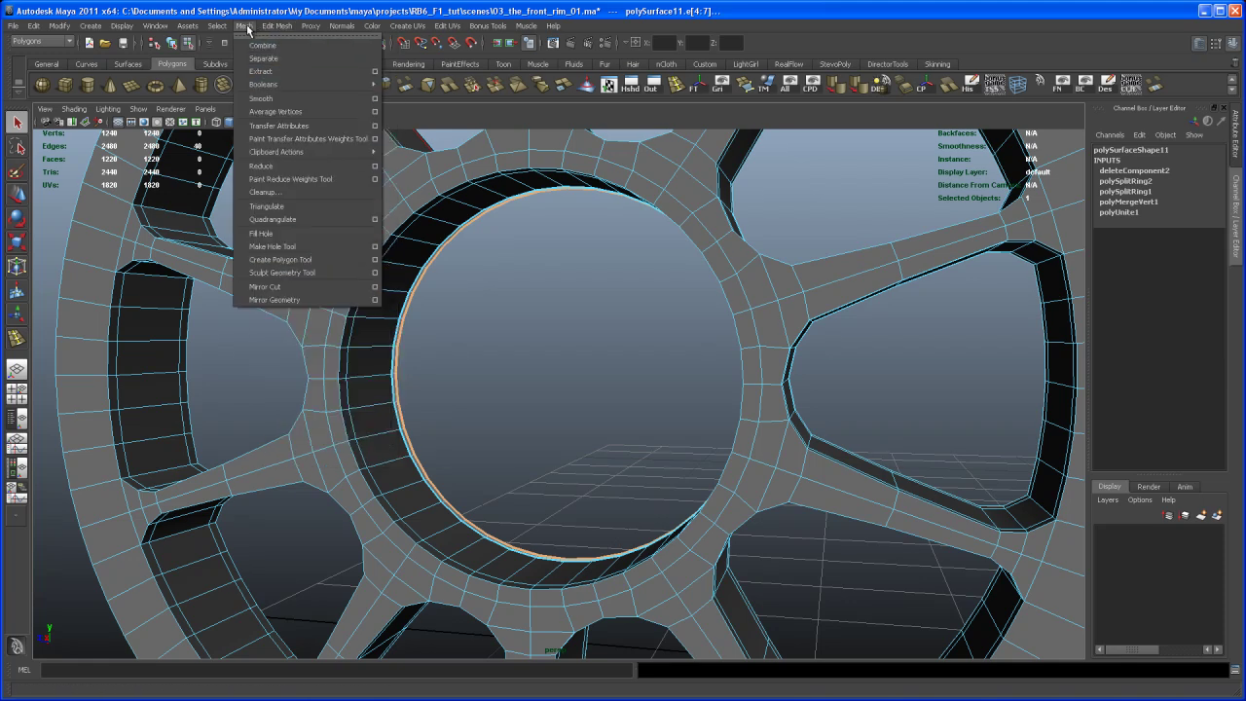
click(282, 241)
Select the remaining open border edge loop at the hub's inner wall and fill its hole
alt+drag(560, 370, 533, 328)
double_click(451, 359)
alt+right_drag(534, 322, 605, 357)
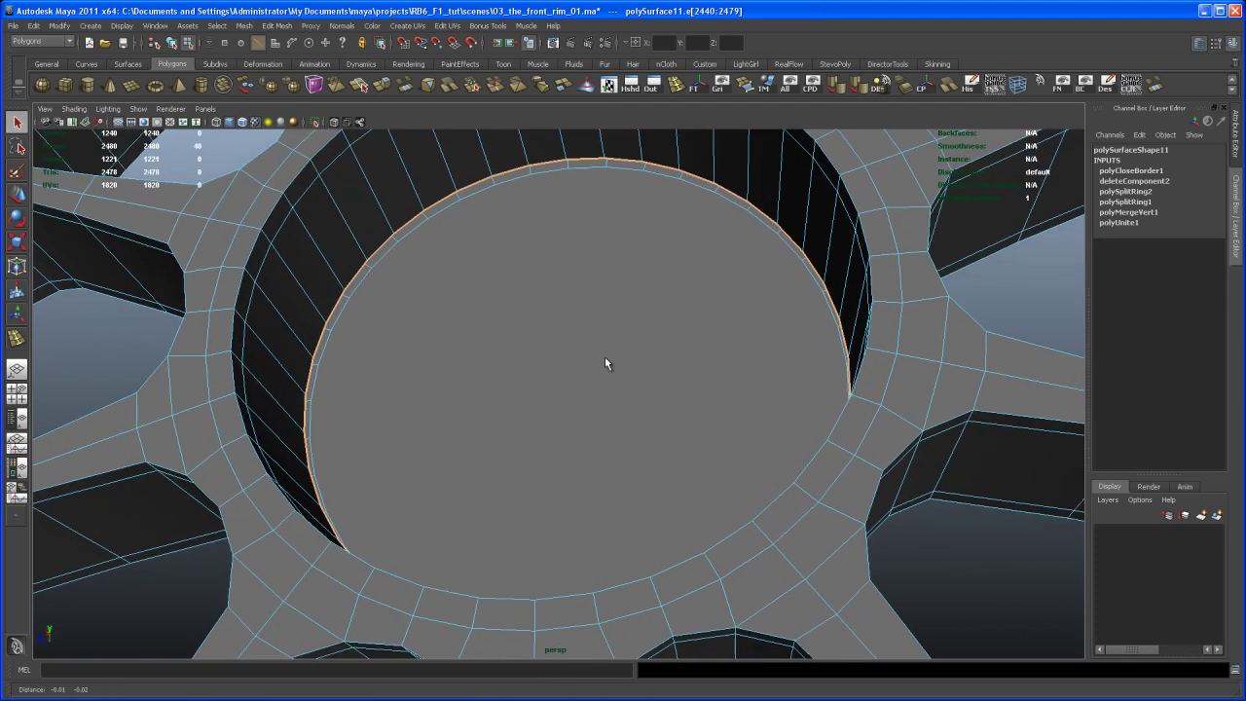
alt+drag(605, 356, 604, 349)
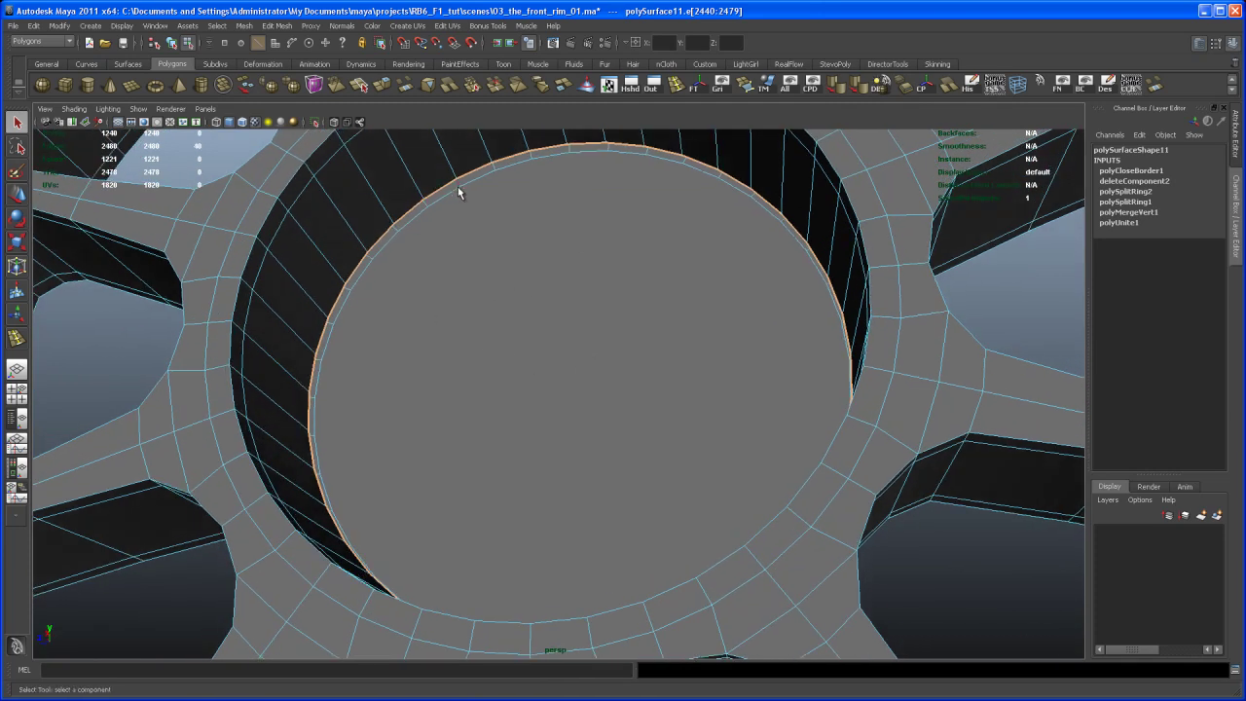
key(g)
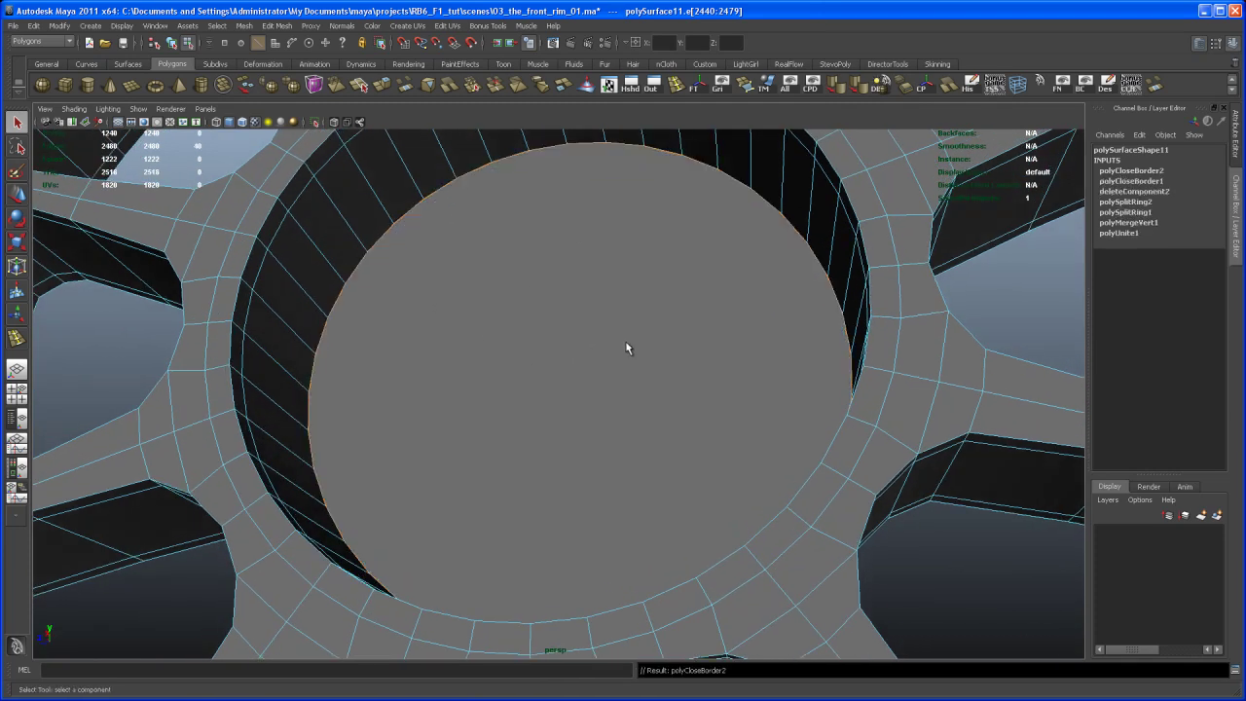
Select the cap faces on both sides of the hub and subdivide them with Poke Face
alt+right_drag(629, 348, 526, 230)
alt+drag(527, 230, 598, 367)
right_drag(572, 358, 585, 382)
click(572, 359)
alt+drag(573, 358, 519, 383)
alt+drag(593, 312, 528, 305)
alt+drag(589, 405, 576, 443)
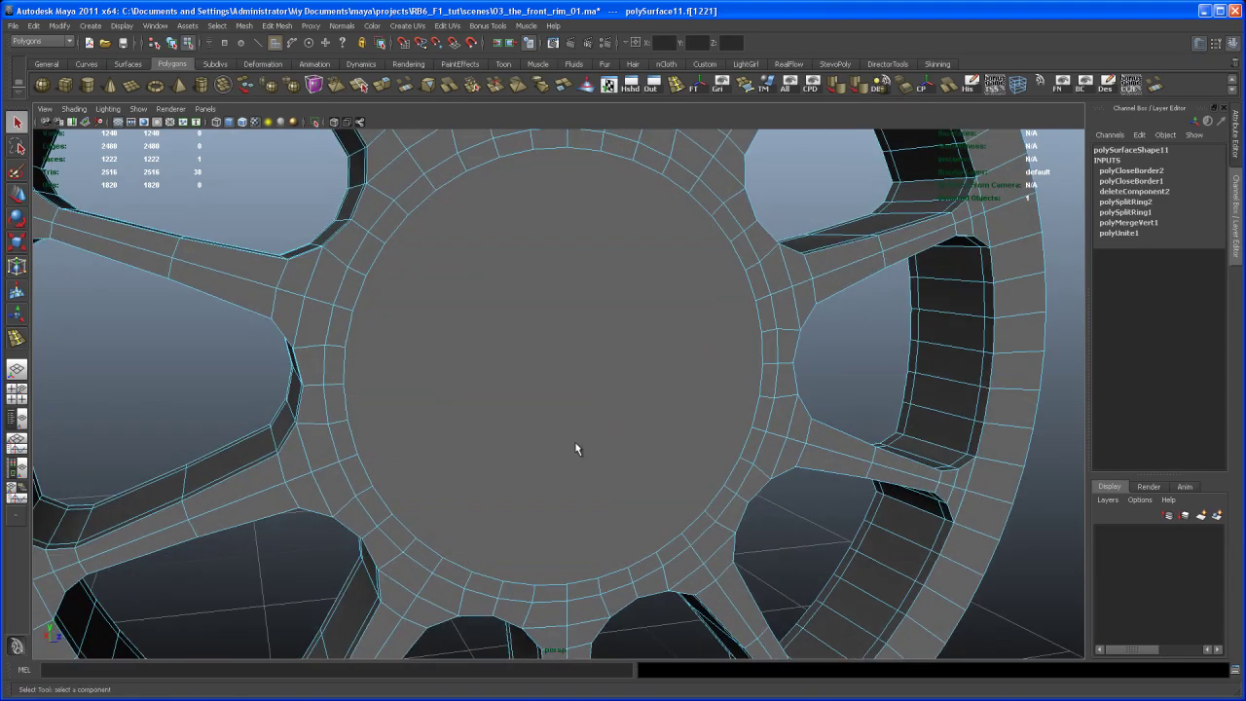
alt+drag(590, 503, 516, 275)
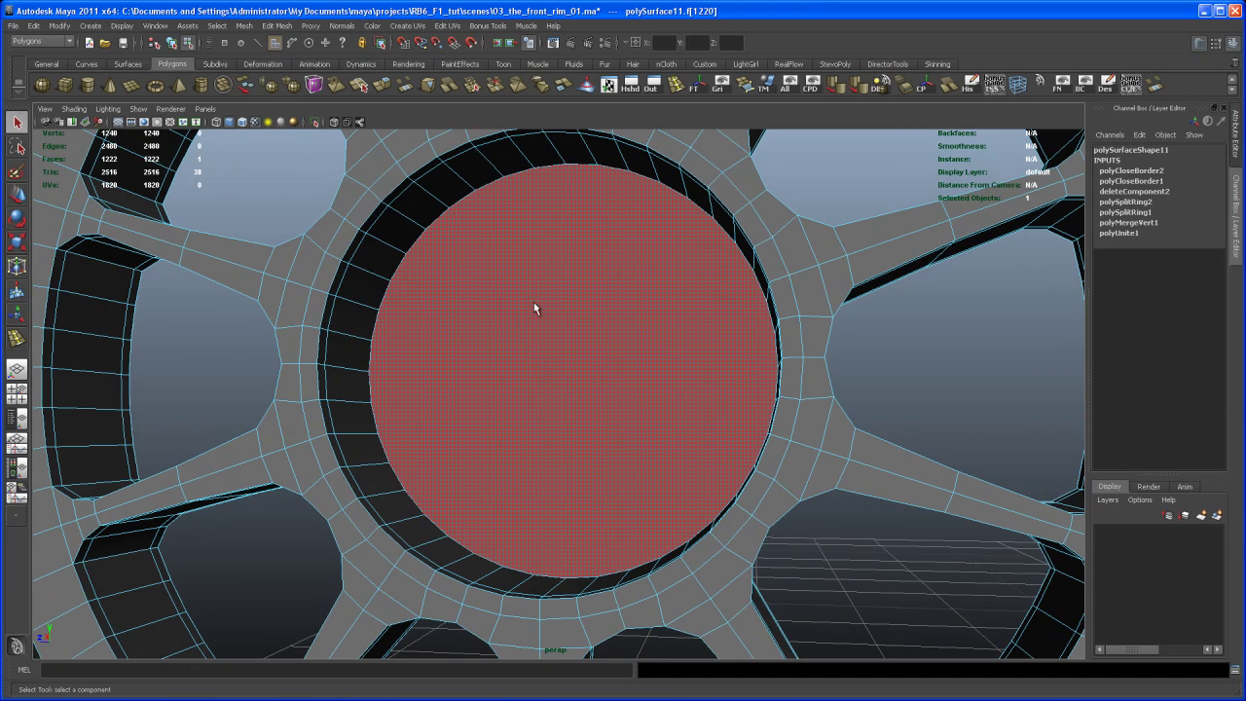
shift+drag(624, 424, 462, 431)
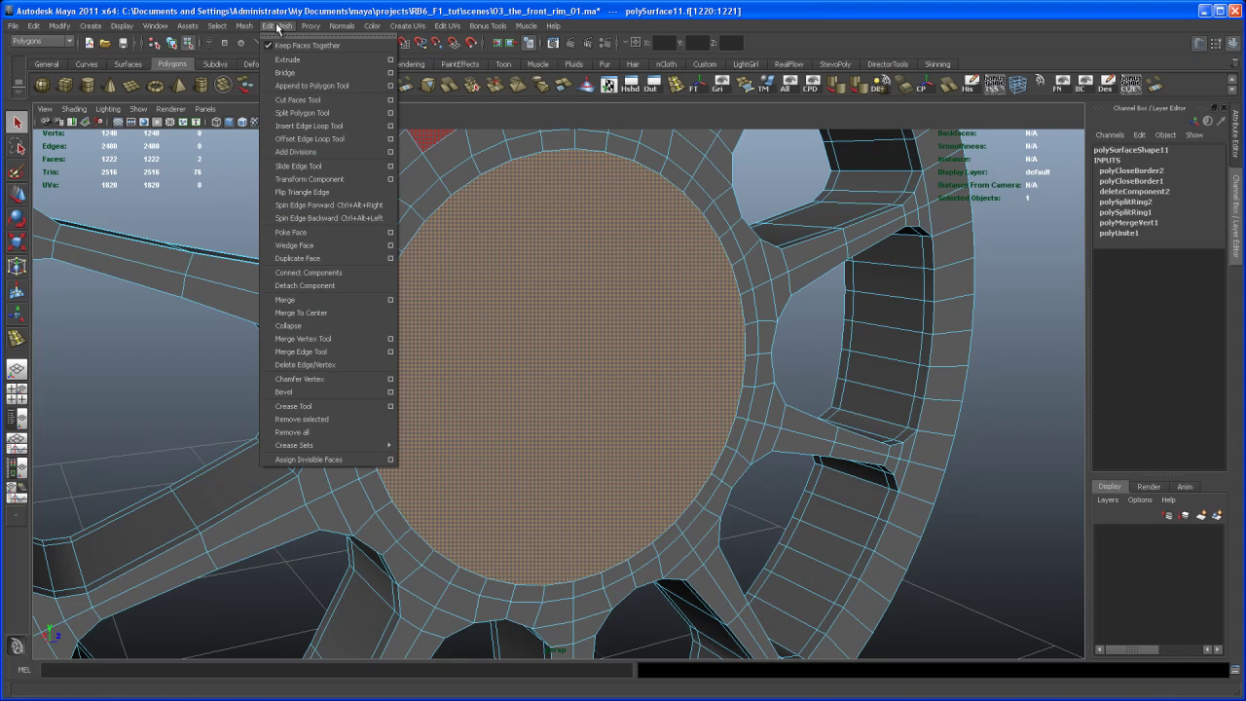
click(308, 238)
alt+drag(624, 371, 675, 400)
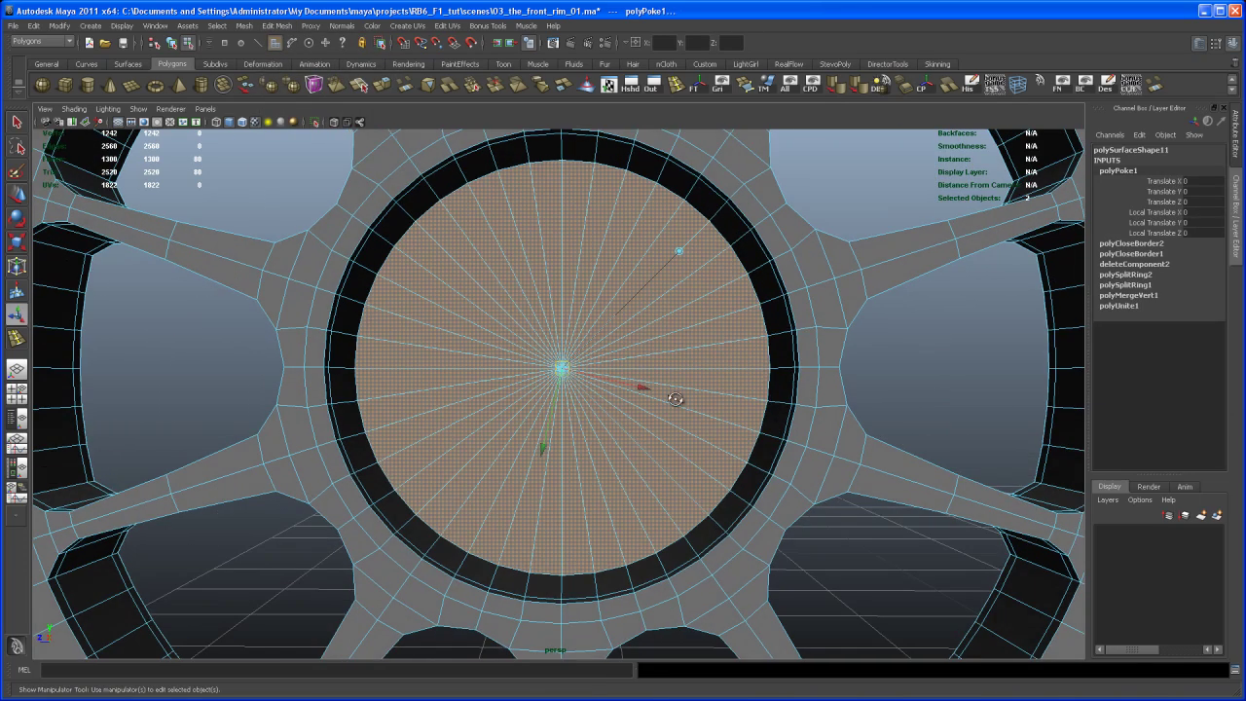
Return to object mode and inspect the poked hub caps from both sides of the rim
right_drag(631, 364, 672, 351)
click(852, 175)
alt+drag(631, 378, 698, 334)
click(686, 331)
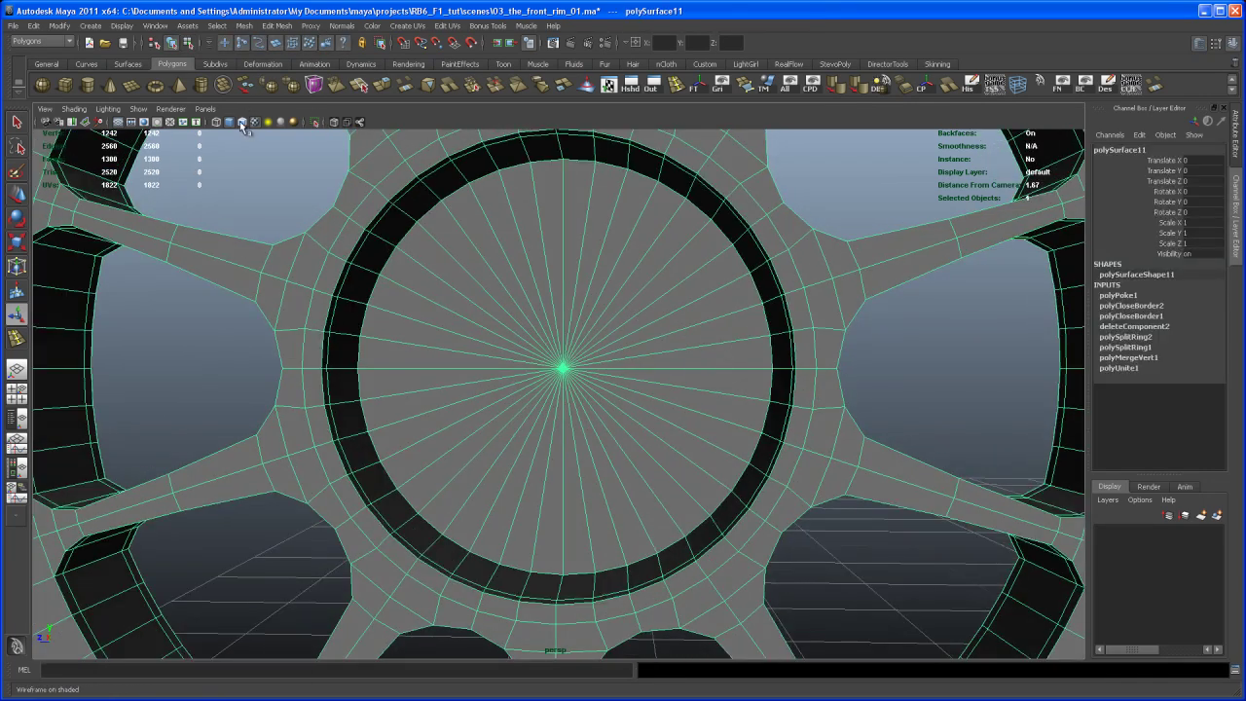
click(874, 167)
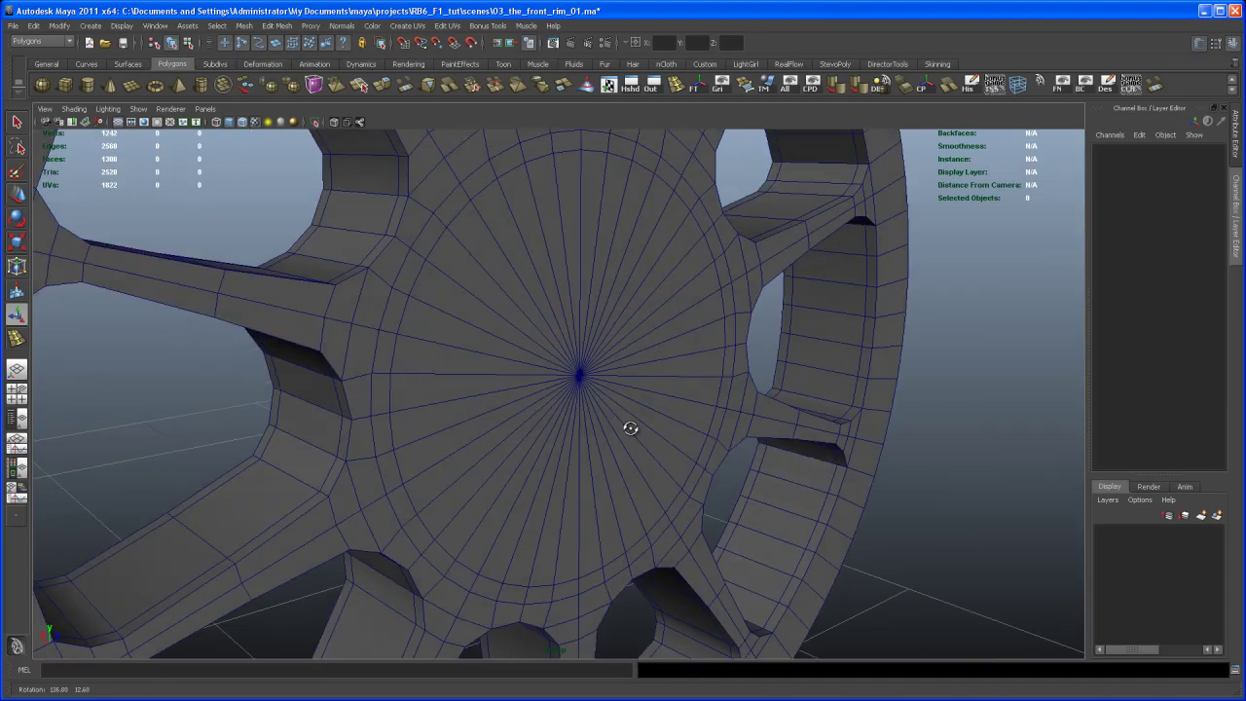
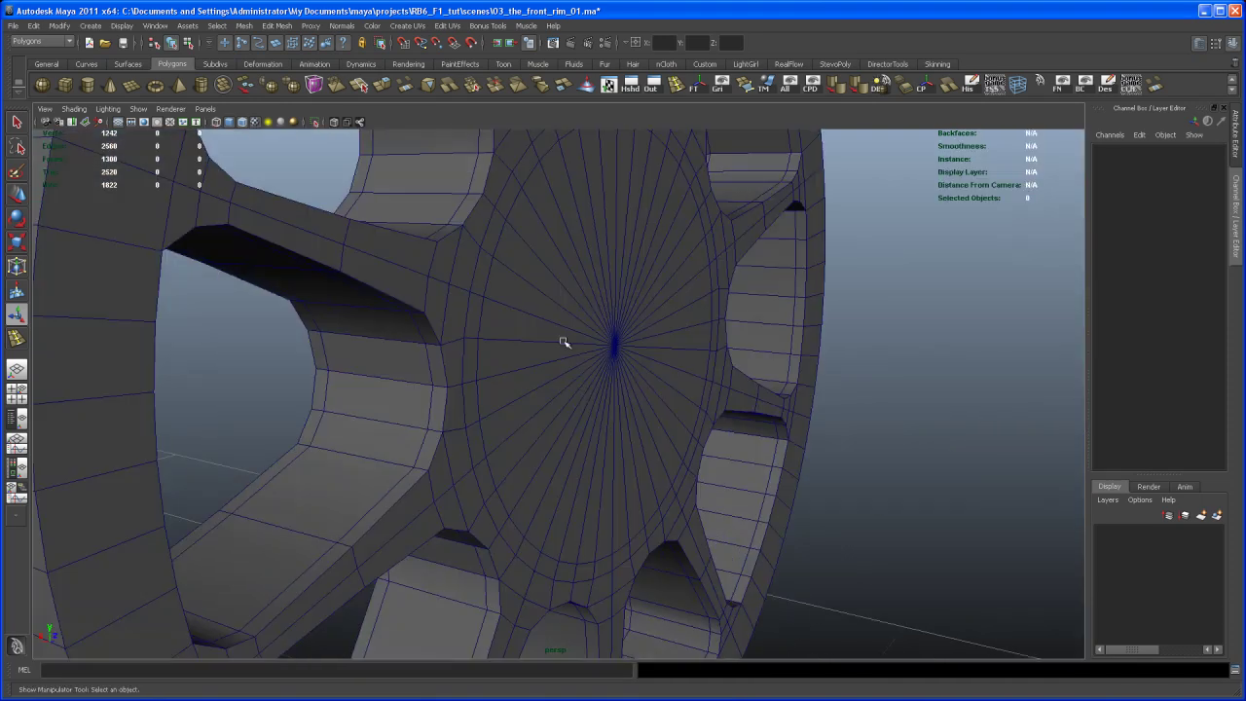
Paint-select all the triangular faces of the poked cap on the hub's front side
click(17, 173)
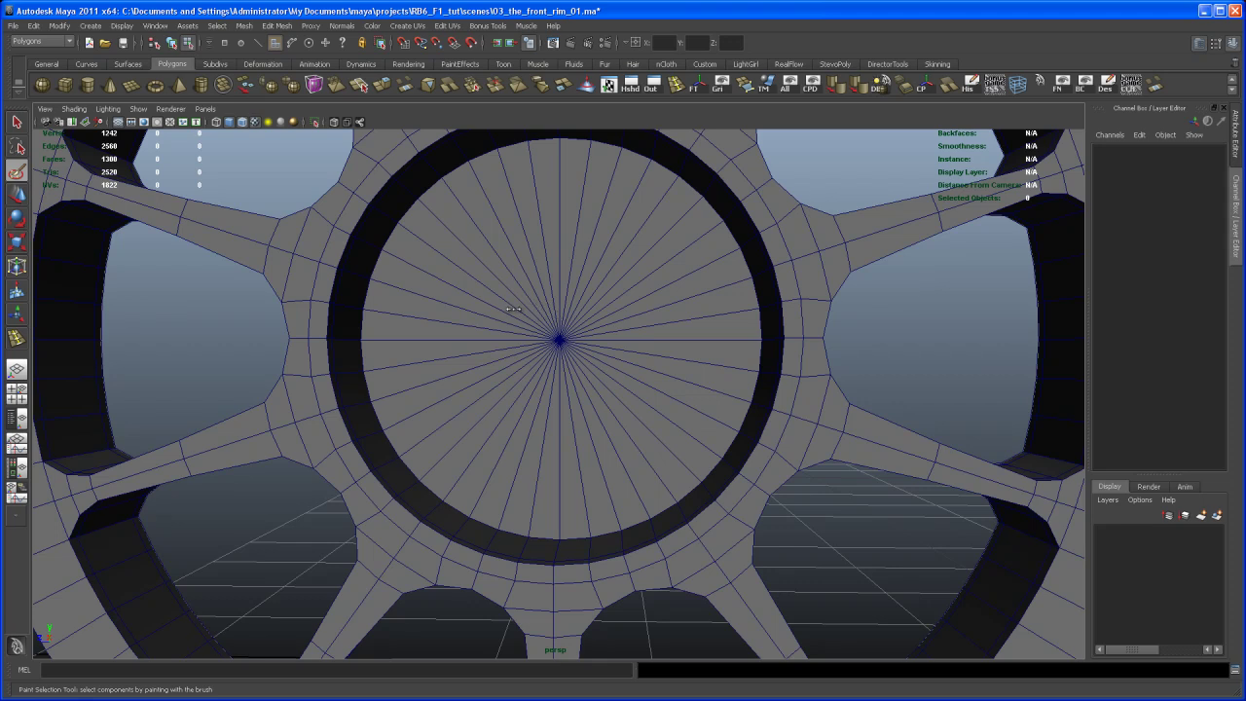
right_drag(538, 293, 532, 297)
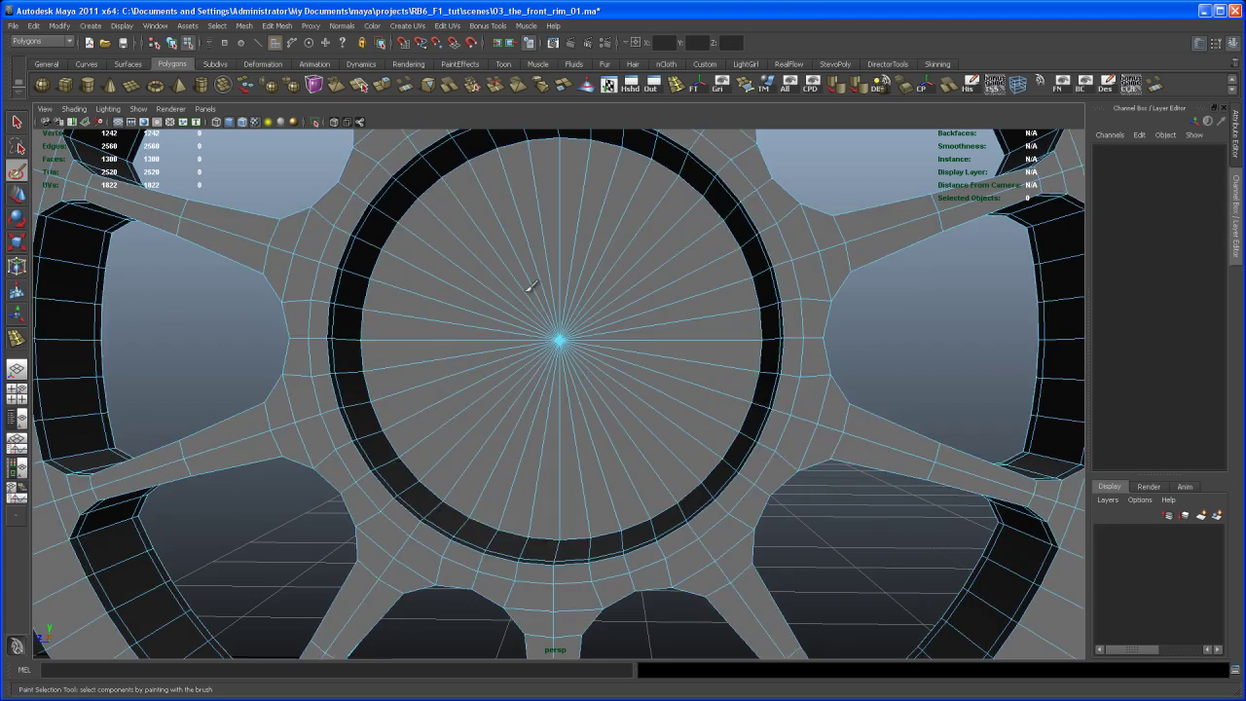
alt+drag(555, 294, 570, 283)
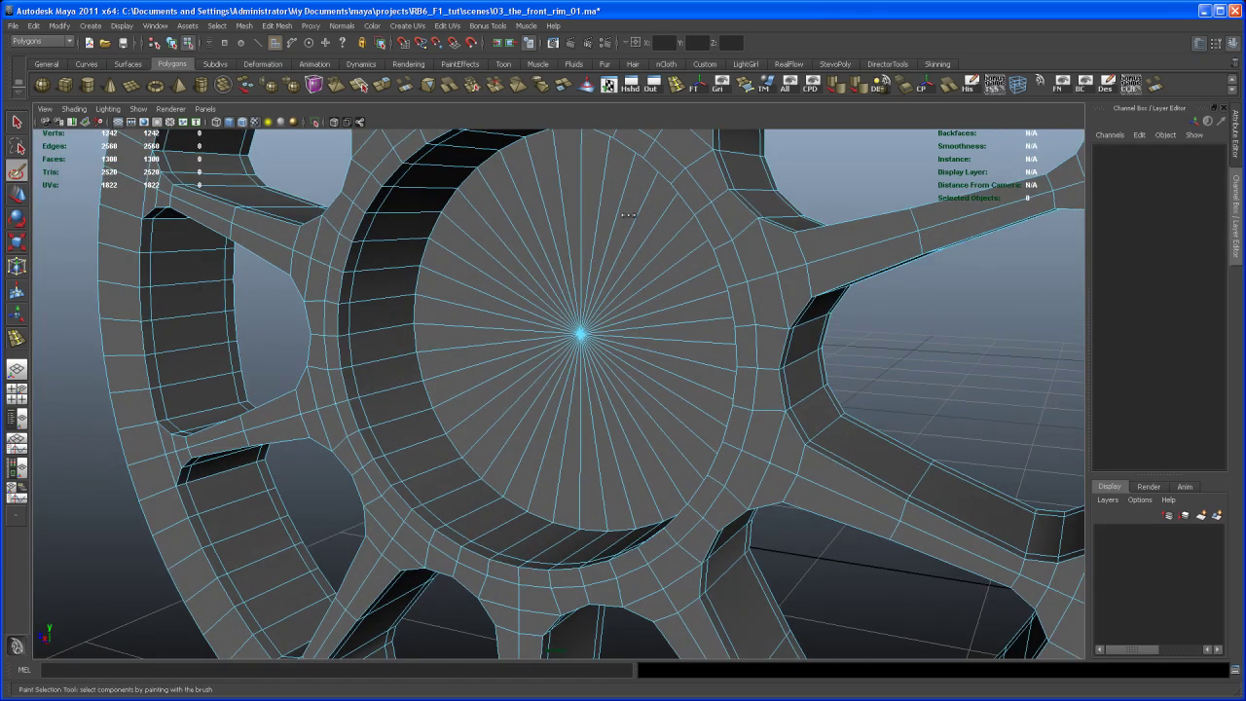
key(q)
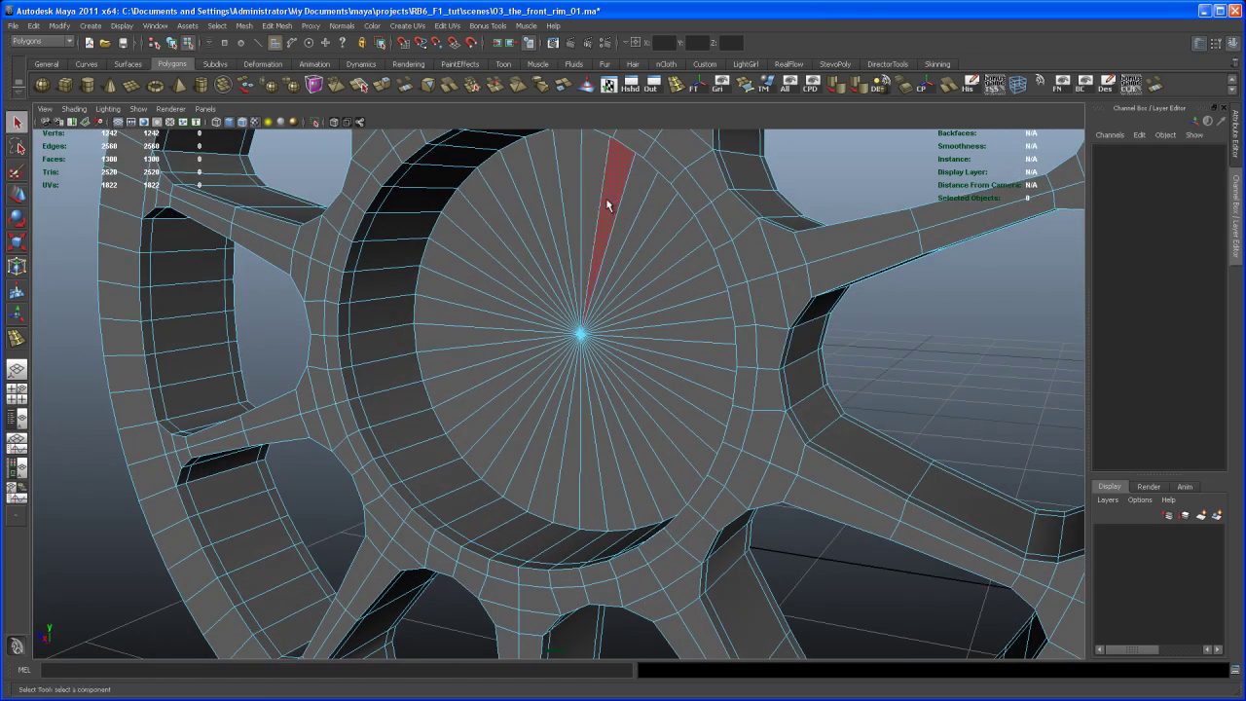
alt+drag(587, 236, 584, 250)
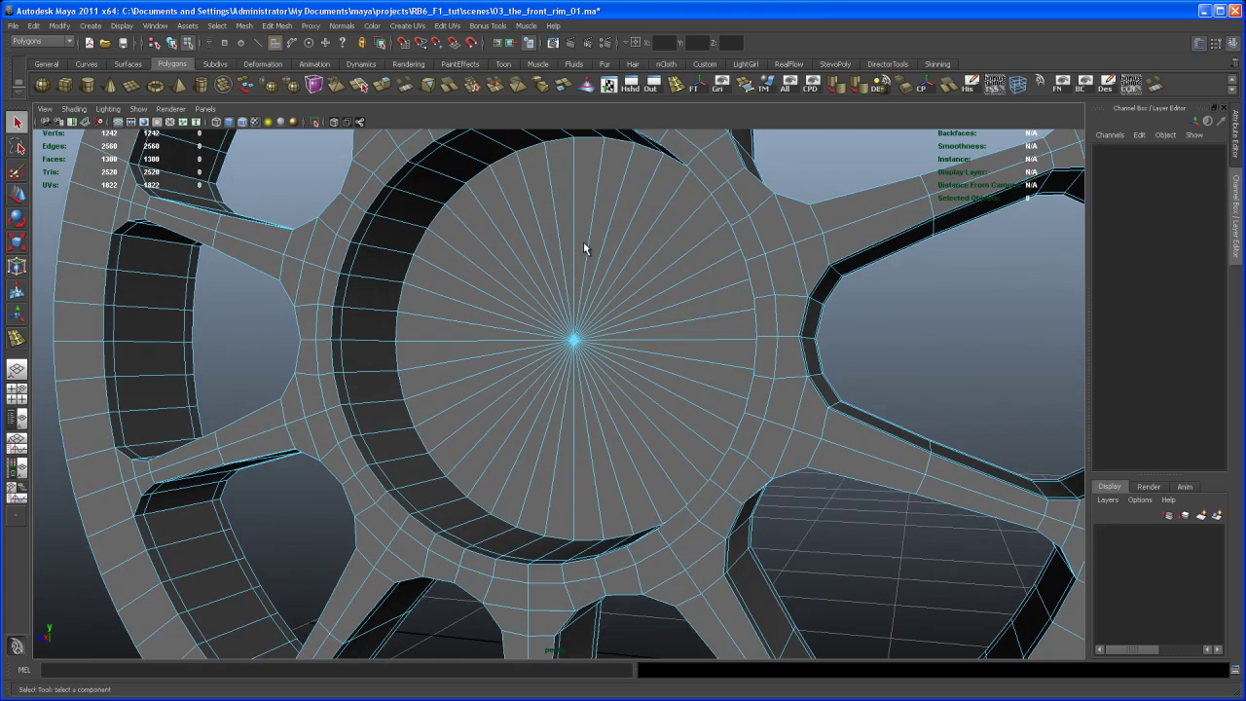
click(17, 173)
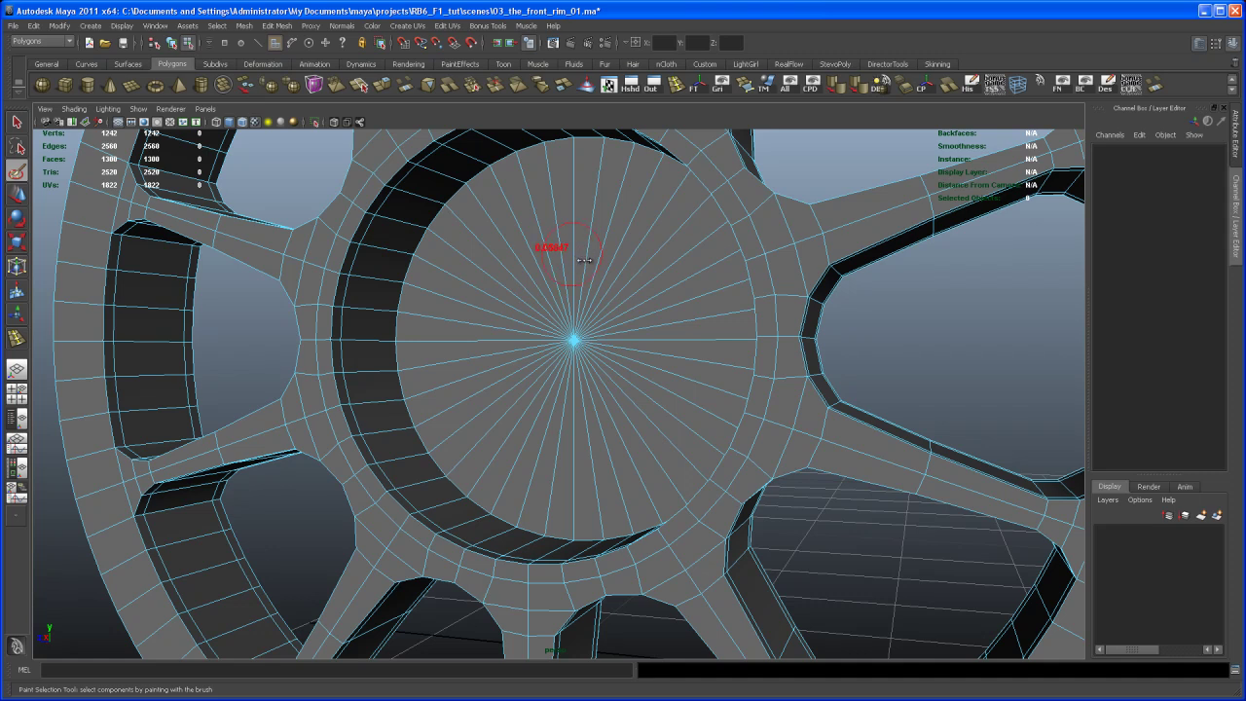
right_drag(576, 253, 584, 243)
mouse_move(584, 243)
alt+mouse_down()
mouse_move(633, 242)
mouse_move(574, 190)
mouse_move(517, 381)
mouse_move(692, 418)
mouse_move(654, 230)
alt+mouse_up()
mouse_move(662, 303)
alt+mouse_down()
mouse_move(438, 314)
mouse_move(671, 310)
mouse_move(575, 326)
mouse_move(587, 325)
mouse_move(559, 225)
alt+mouse_up()
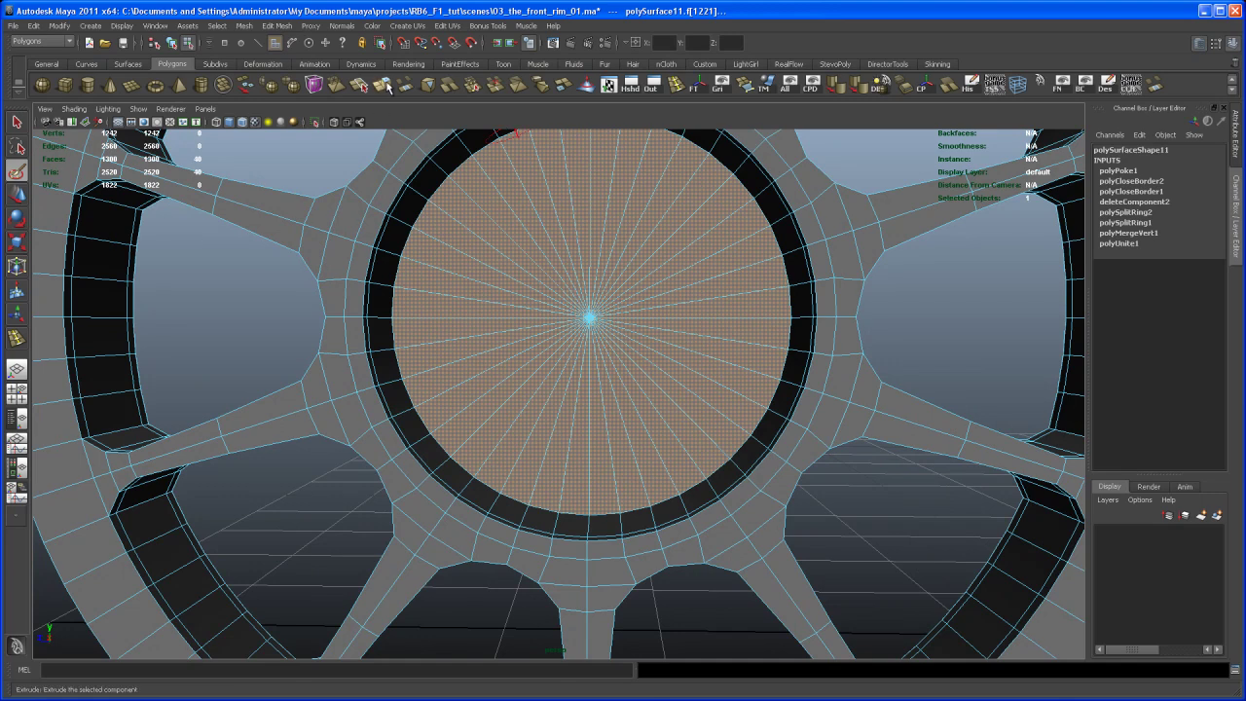
Extrude the selected cap faces and scale them uniformly inward into a smaller concentric disc
click(387, 87)
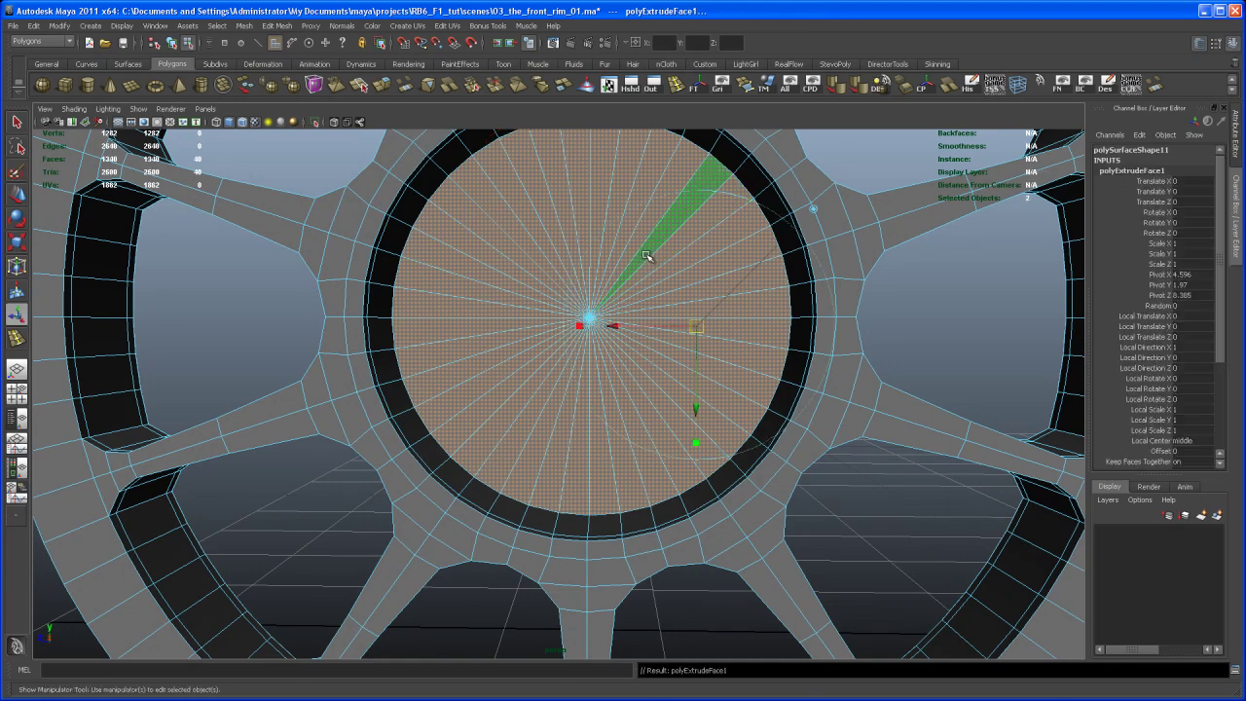
drag(590, 318, 467, 404)
alt+drag(576, 403, 556, 389)
alt+right_drag(556, 389, 534, 290)
alt+drag(535, 289, 582, 354)
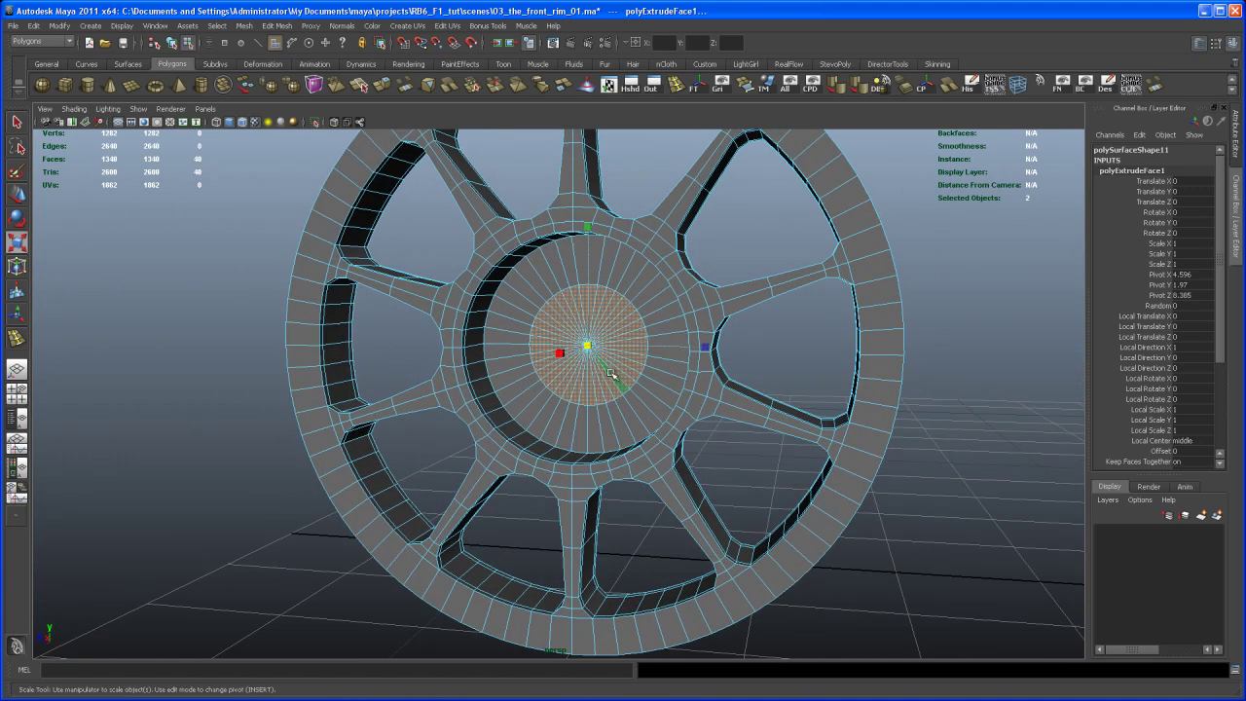
Check the front wheel's hub in the red_bull_rb6-6 reference photo and scale the extruded central disc slightly smaller
key(alt+Tab)
key(alt+Tab)
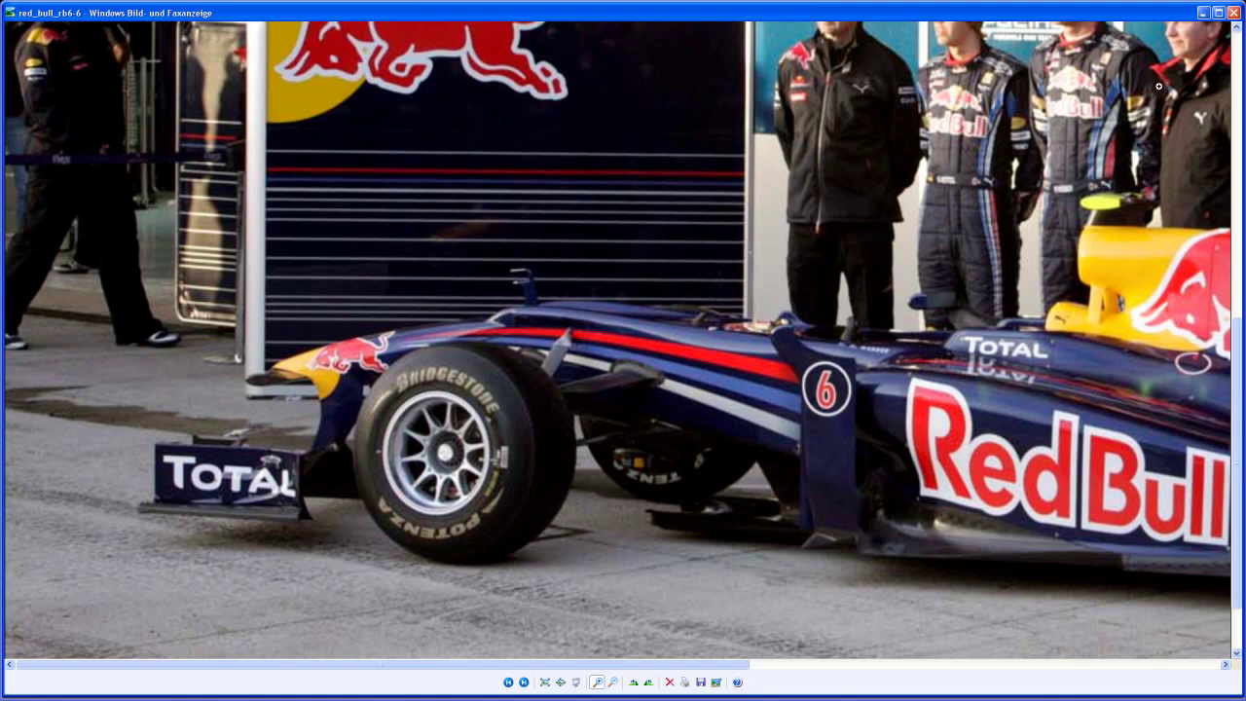
key(alt+Tab)
key(Tab)
key(Tab)
key(Tab)
key(Tab)
key(Tab)
key(Tab)
alt+drag(626, 401, 548, 371)
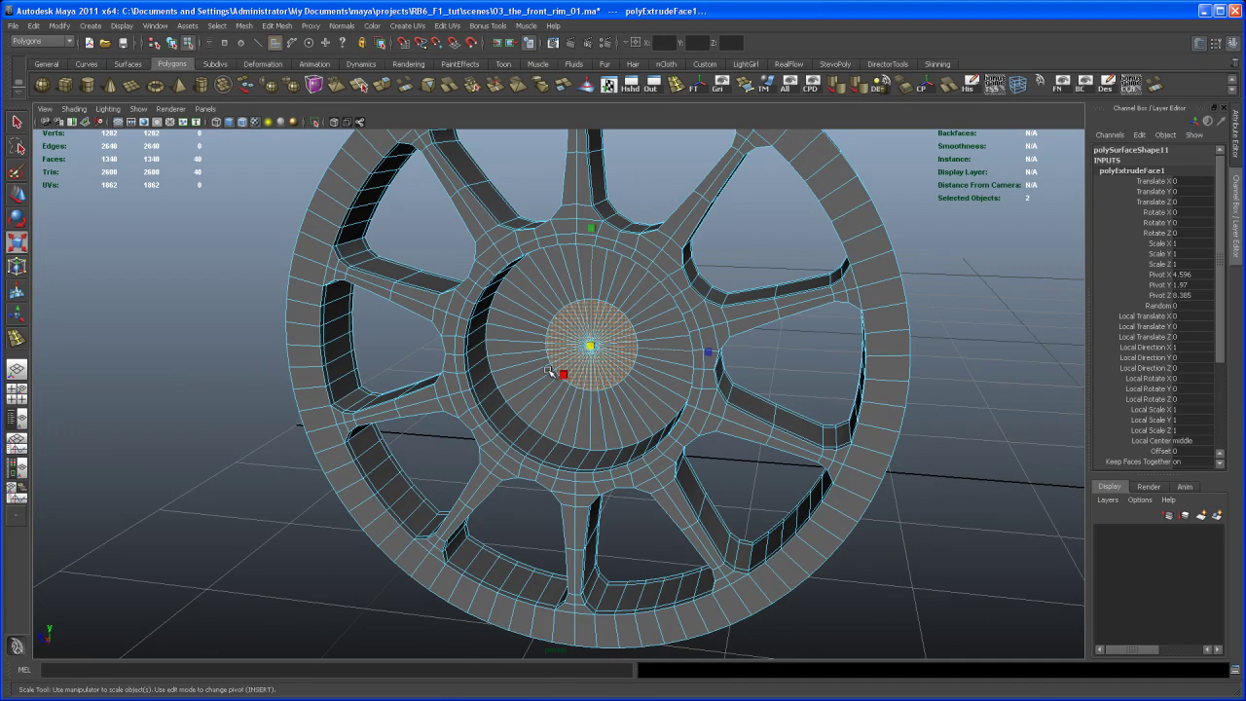
Extrude the central disc again, pull it outward along the wheel axis into a cylindrical hub, and return to object mode
click(381, 84)
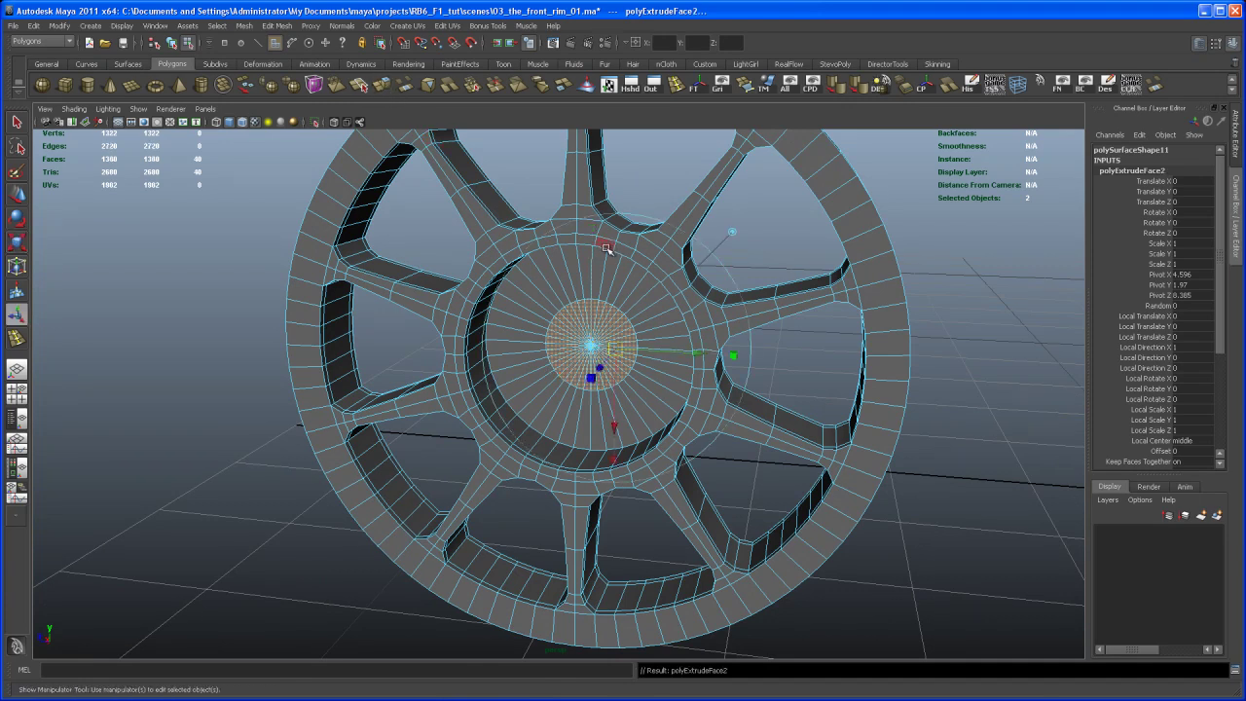
key(w)
alt+drag(607, 248, 547, 380)
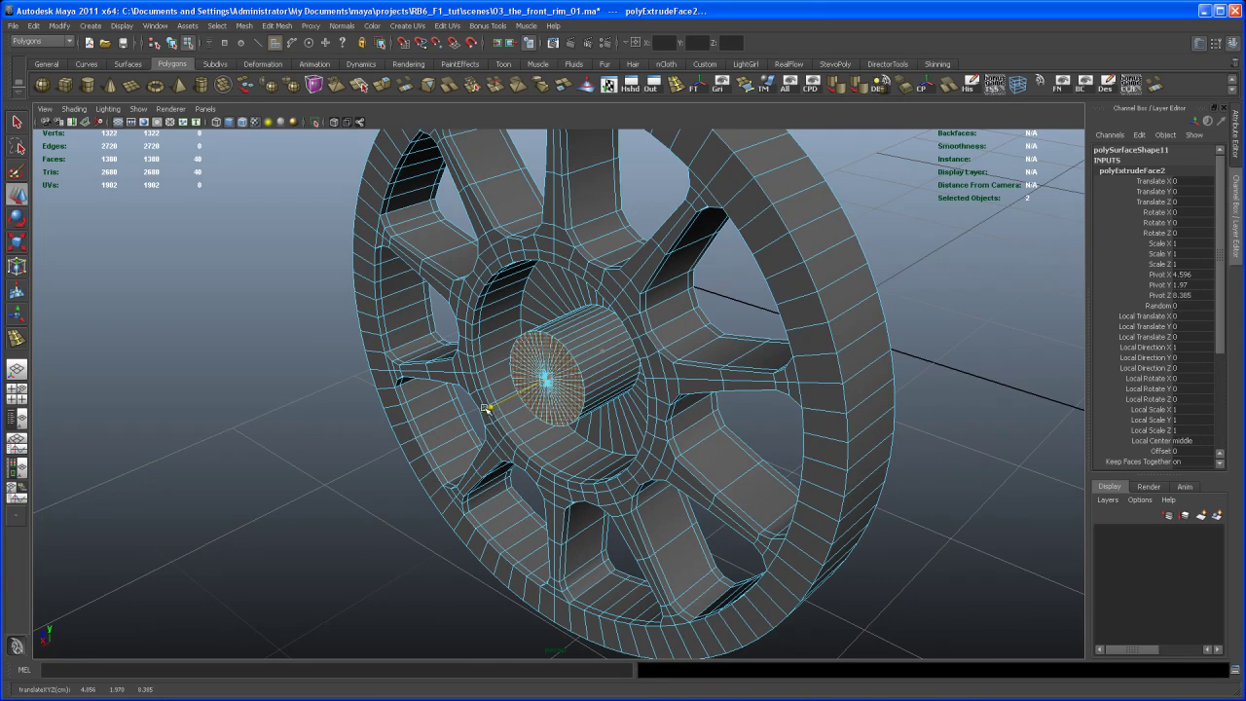
alt+drag(484, 409, 728, 317)
right_drag(620, 323, 643, 314)
click(718, 245)
Inspect the rim and its cylindrical hub from the front and at an angle, close up and at a distance
alt+drag(719, 309, 696, 328)
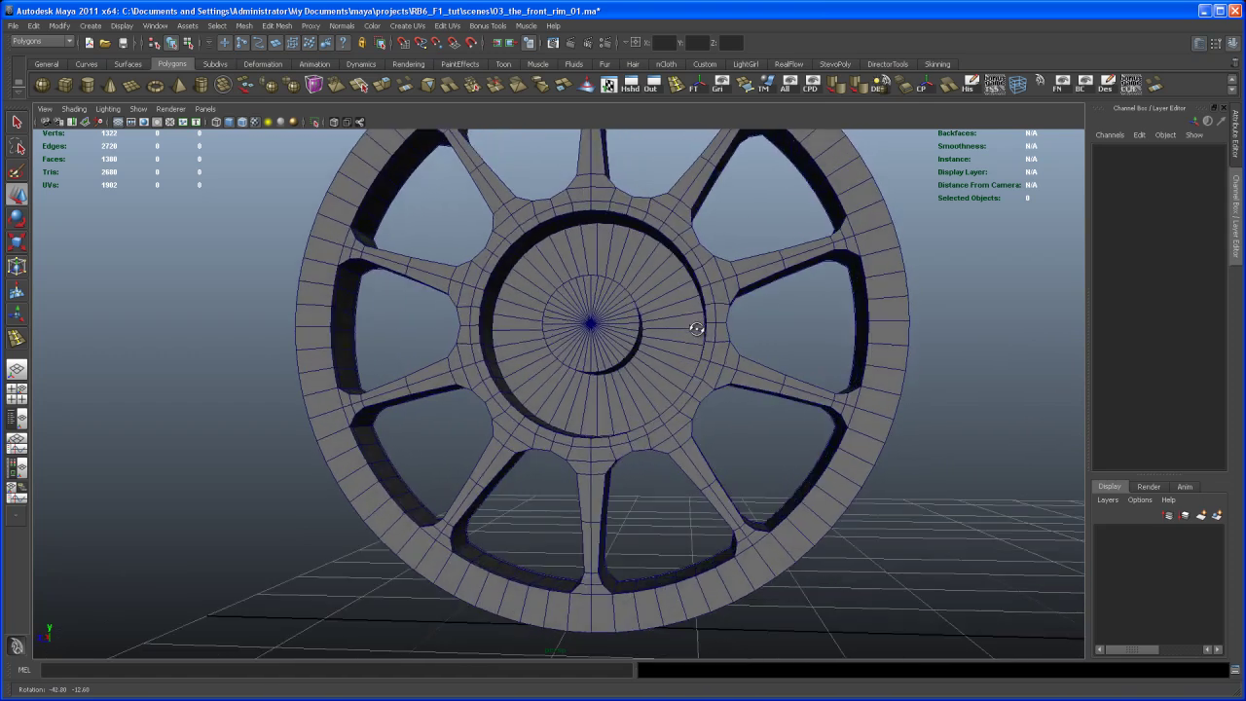
alt+right_drag(696, 329, 487, 256)
alt+drag(720, 321, 591, 397)
scroll(593, 403, up, 3)
alt+right_drag(593, 403, 610, 448)
alt+drag(610, 448, 542, 412)
alt+right_drag(543, 412, 529, 348)
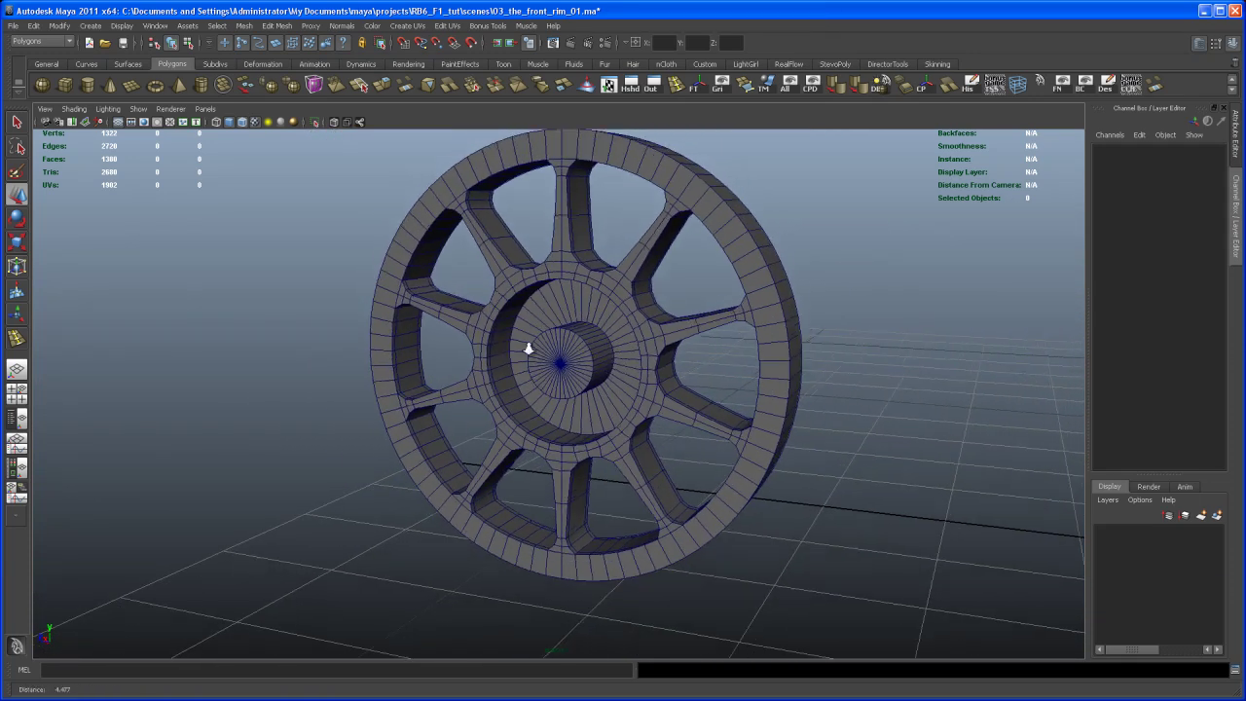
alt+drag(527, 349, 651, 259)
Select the full ring of faces around the rim's outer circumference
right_drag(655, 254, 661, 270)
alt+drag(670, 313, 644, 279)
alt+right_drag(644, 279, 627, 308)
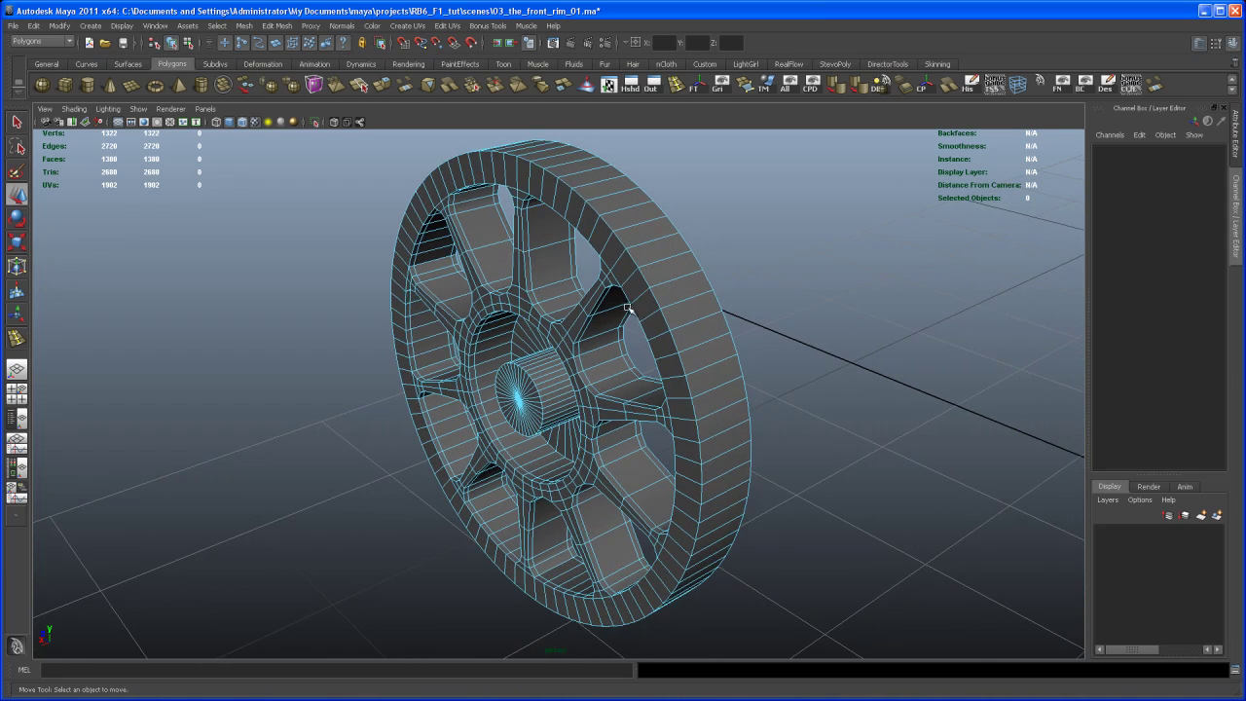
click(659, 251)
key(q)
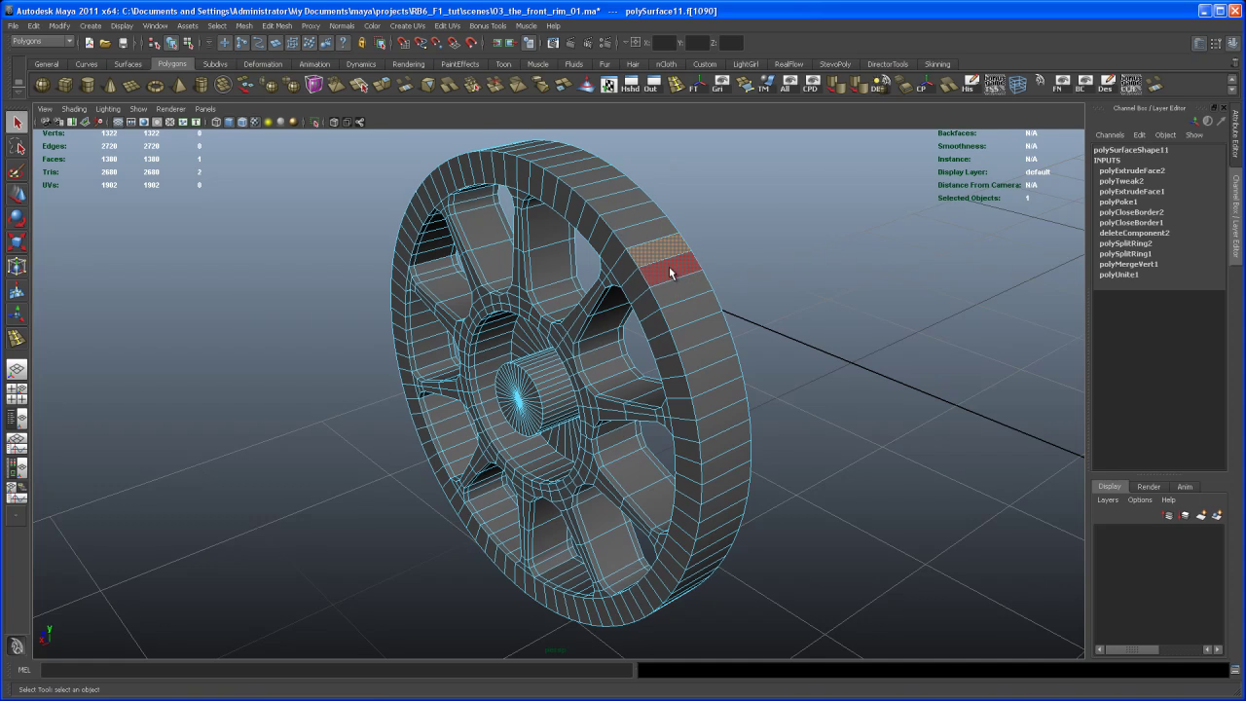
shift+double_click(671, 267)
alt+drag(780, 281, 722, 249)
Extrude the outer circumference faces outward with a local Z translation of 0.05
click(387, 87)
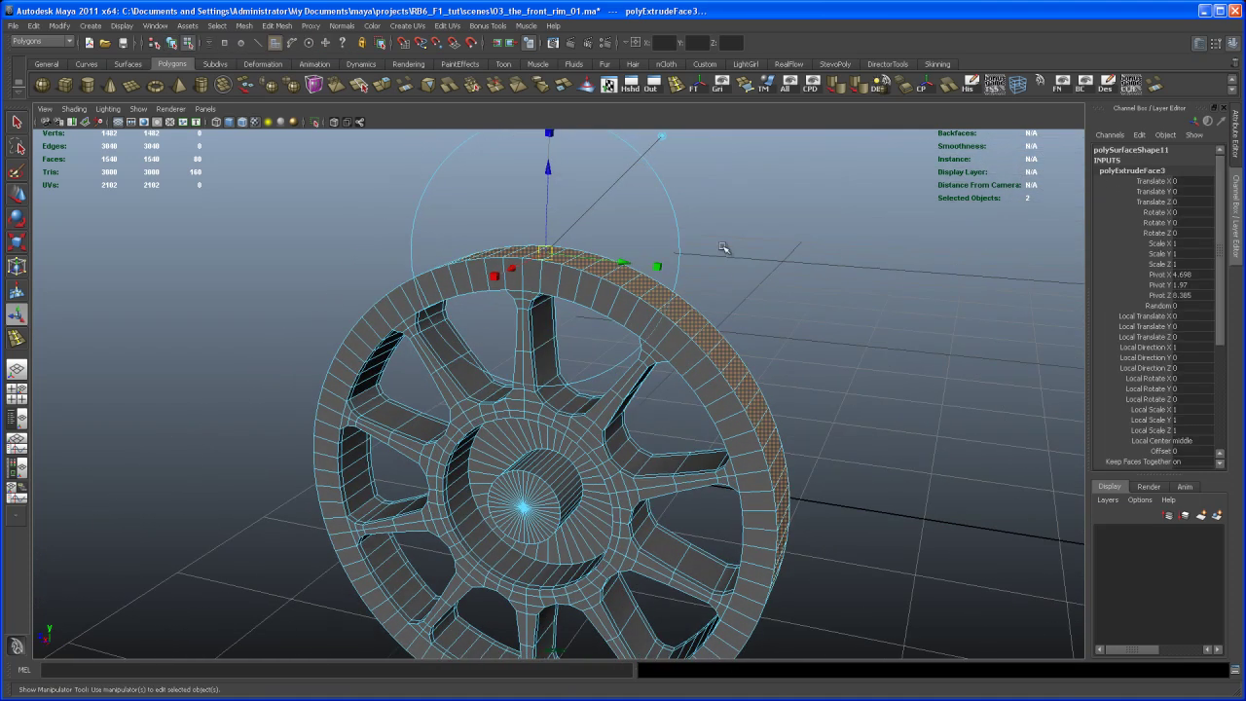
alt+right_drag(723, 248, 751, 349)
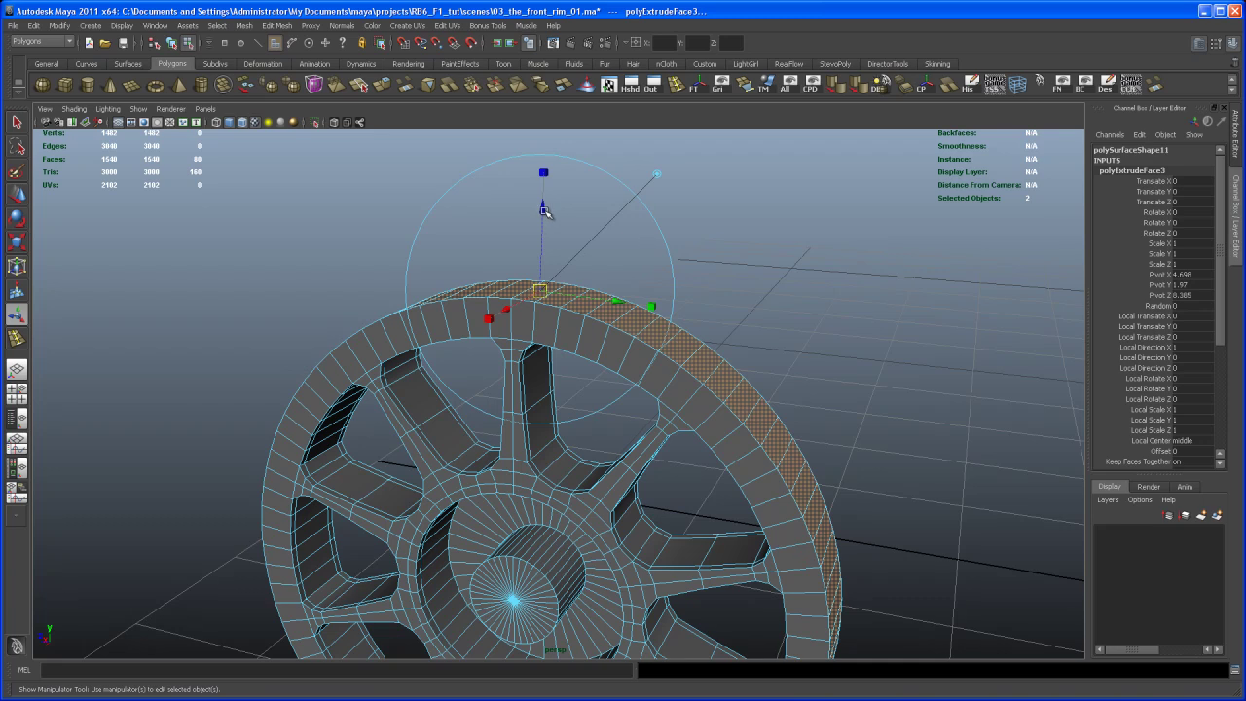
drag(545, 210, 545, 195)
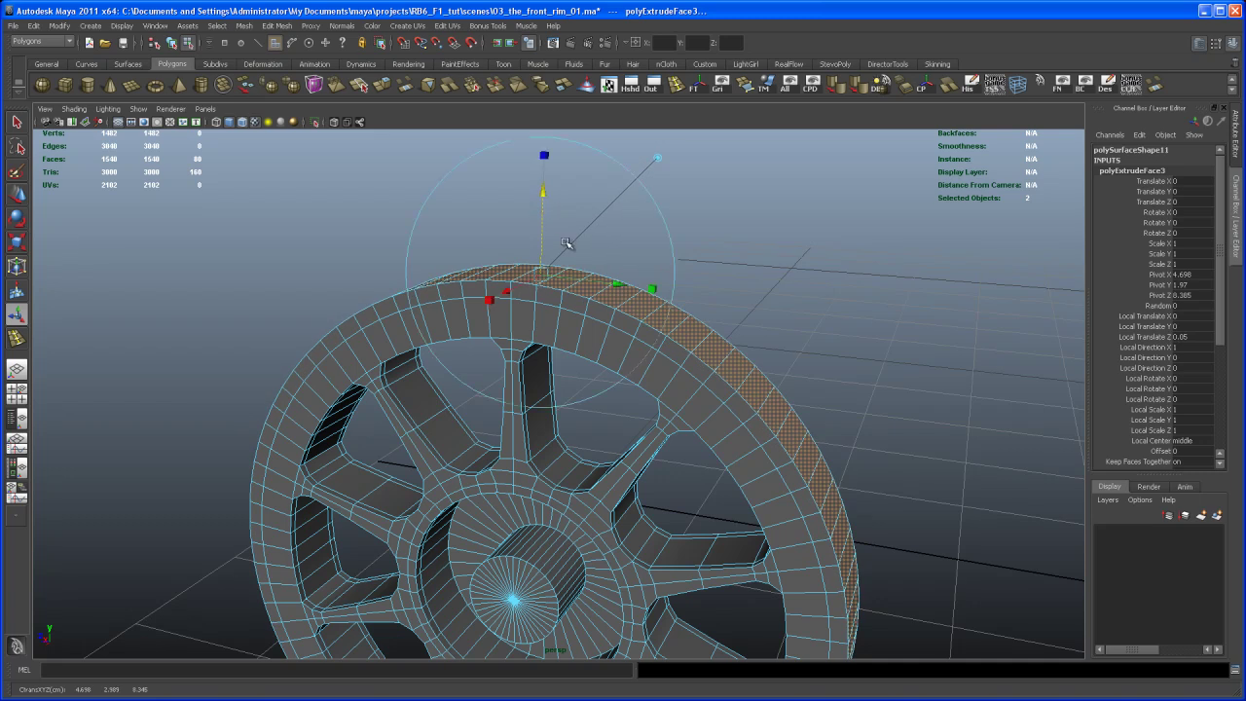
alt+drag(574, 245, 591, 303)
key(q)
click(628, 303)
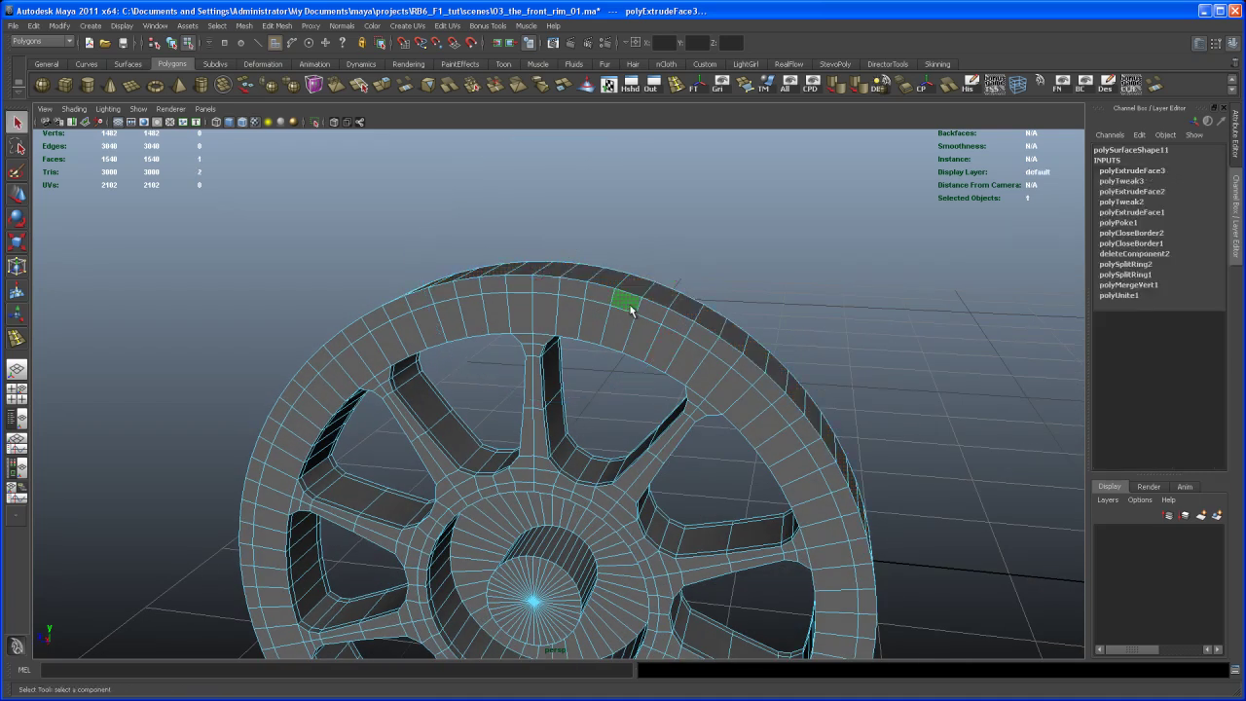
shift+double_click(652, 314)
alt+drag(719, 244, 808, 204)
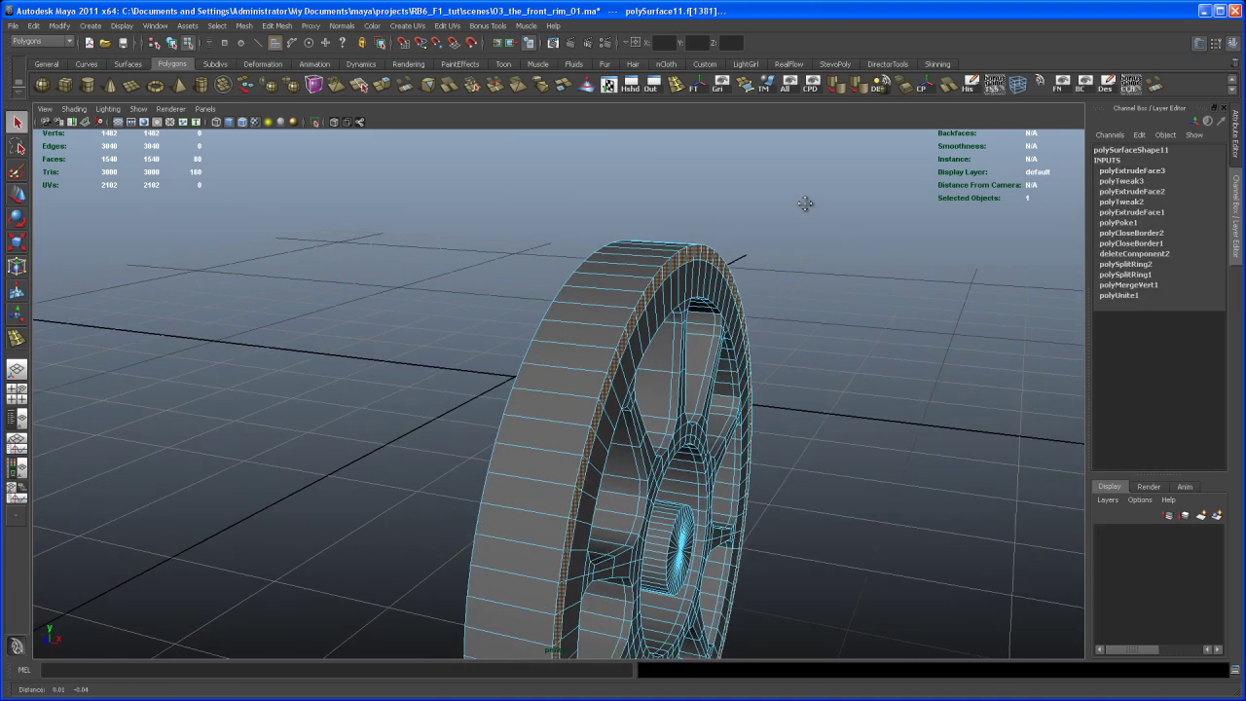
alt+right_drag(808, 203, 717, 261)
alt+middle_drag(717, 261, 688, 224)
alt+drag(688, 224, 627, 249)
click(670, 222)
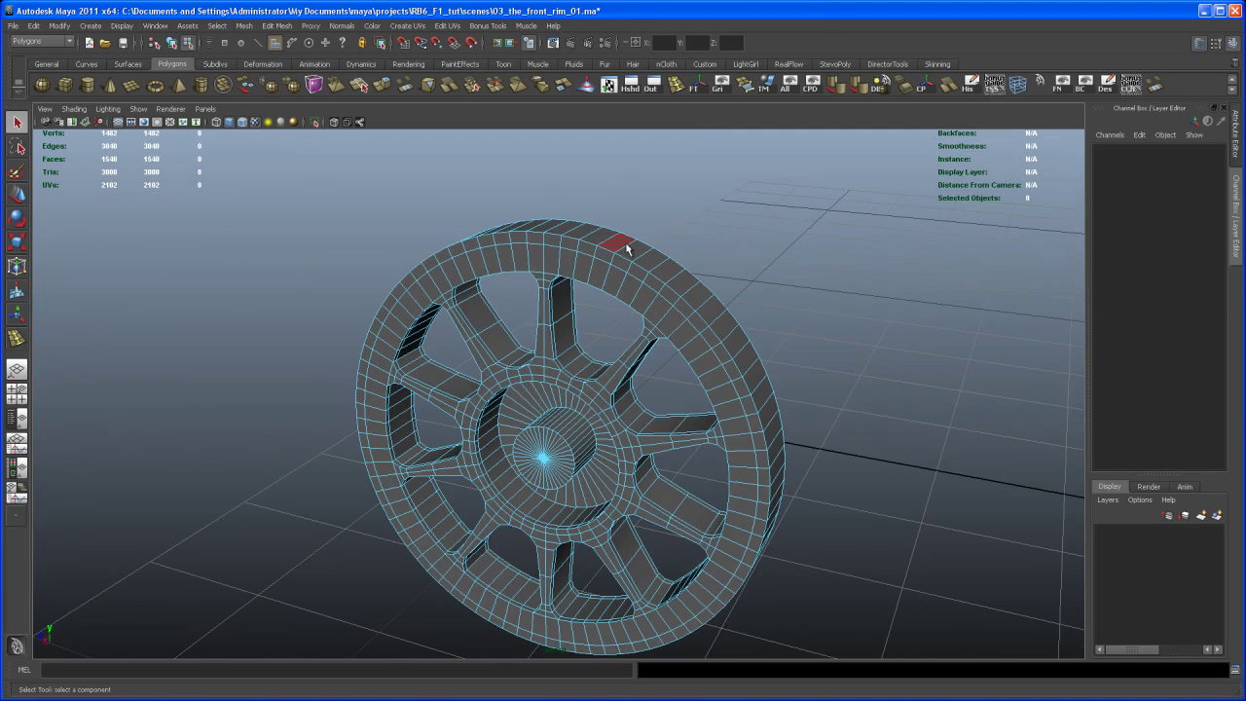
Select the narrow ring of faces along the outer edge of the rim's front side
click(585, 252)
alt+right_drag(585, 252, 640, 244)
shift+click(640, 236)
alt+right_drag(765, 298, 564, 283)
alt+middle_drag(615, 399, 639, 304)
alt+drag(640, 304, 534, 374)
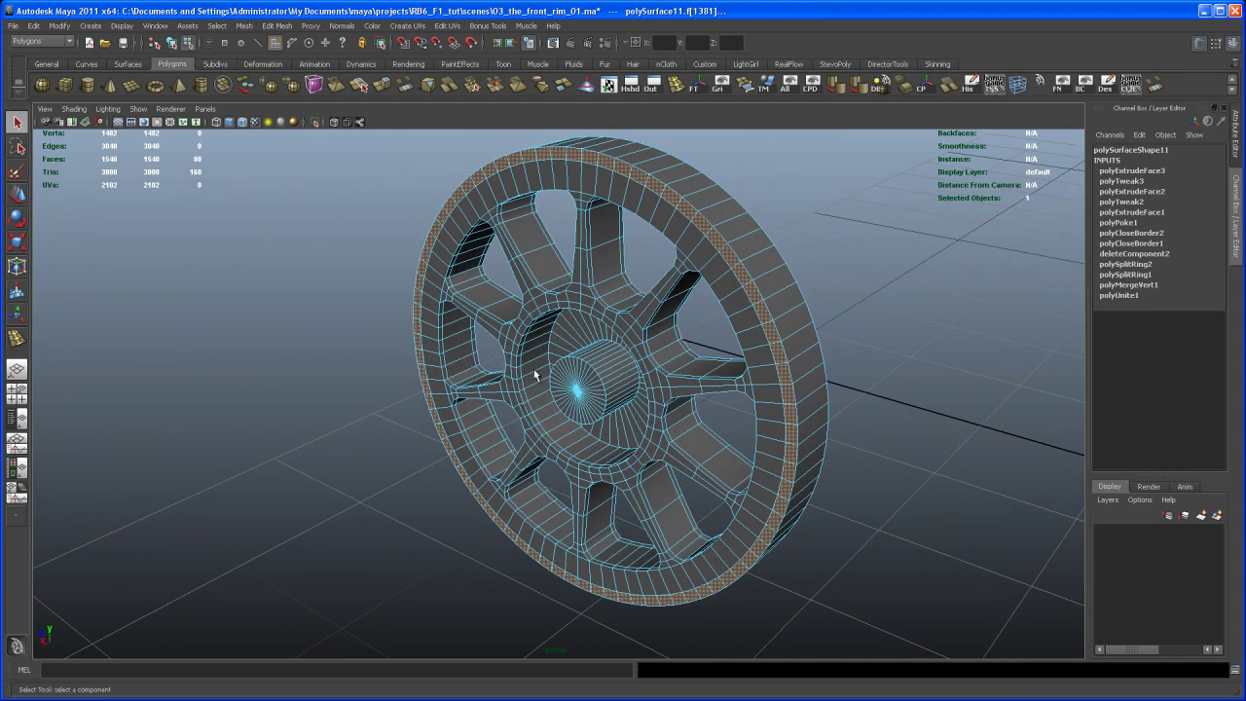
Extrude the narrow front ring forward by about 0.275 in local Z to form a deep rim wall
click(382, 85)
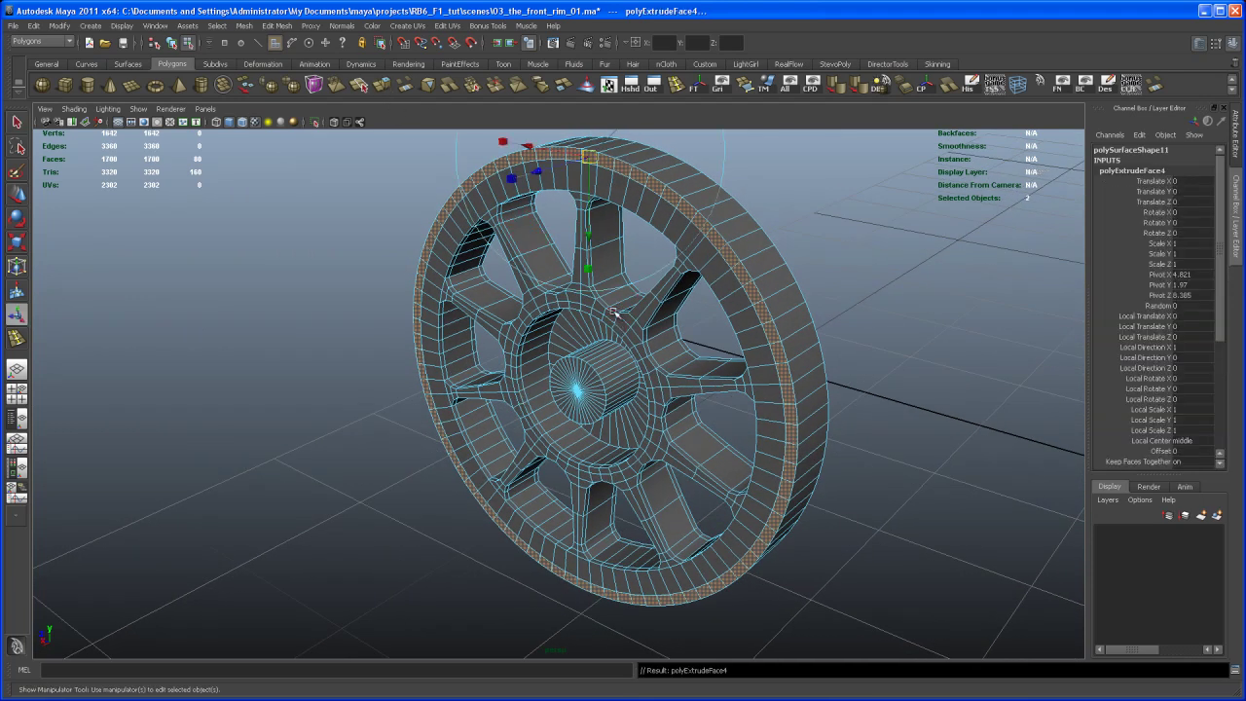
alt+drag(569, 226, 534, 312)
drag(518, 231, 466, 259)
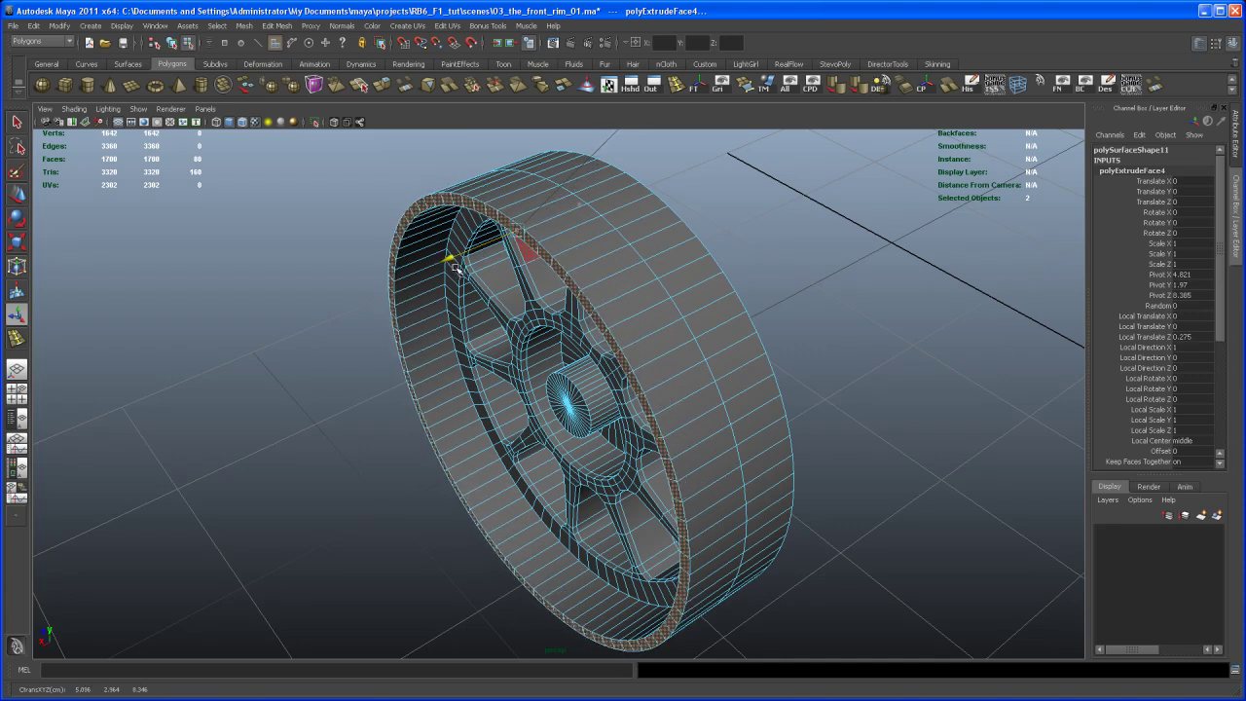
alt+drag(461, 263, 597, 256)
click(863, 197)
Return to object mode and insert an edge loop around the rim's outer wall close to its front edge
alt+drag(833, 236, 749, 266)
right_drag(753, 241, 793, 226)
alt+drag(793, 226, 669, 261)
scroll(670, 261, up, 2)
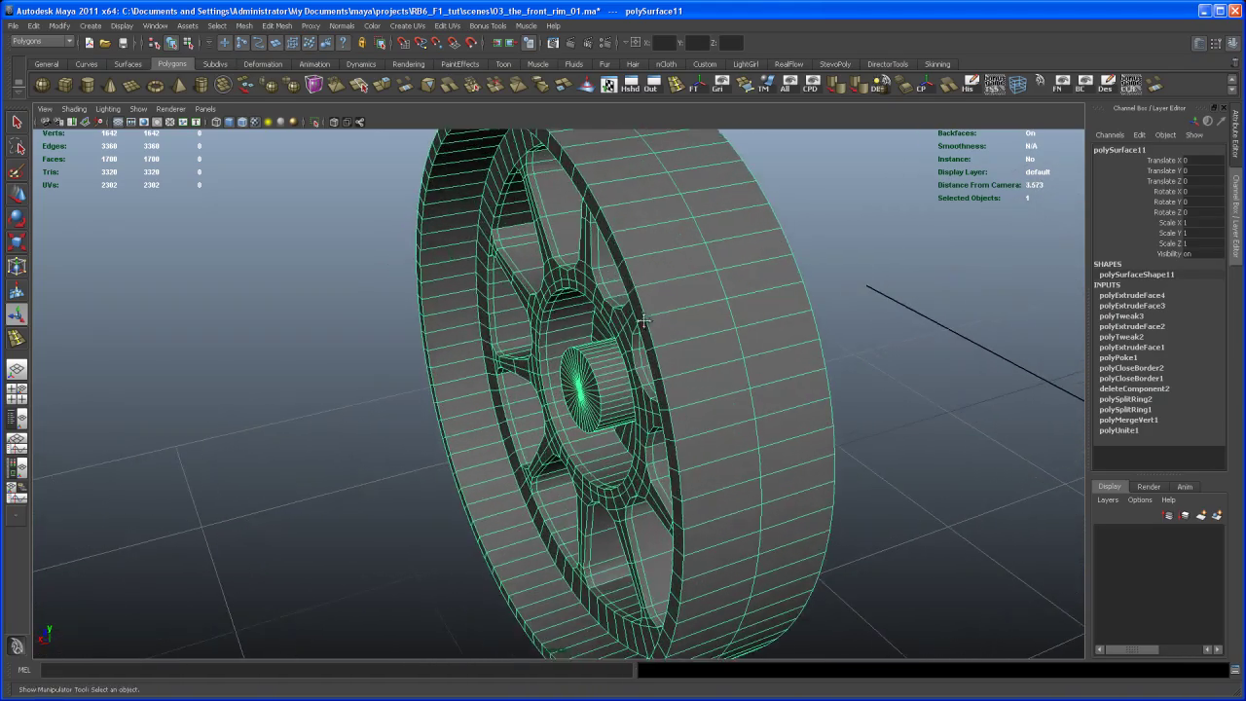
alt+drag(703, 185, 678, 174)
click(748, 86)
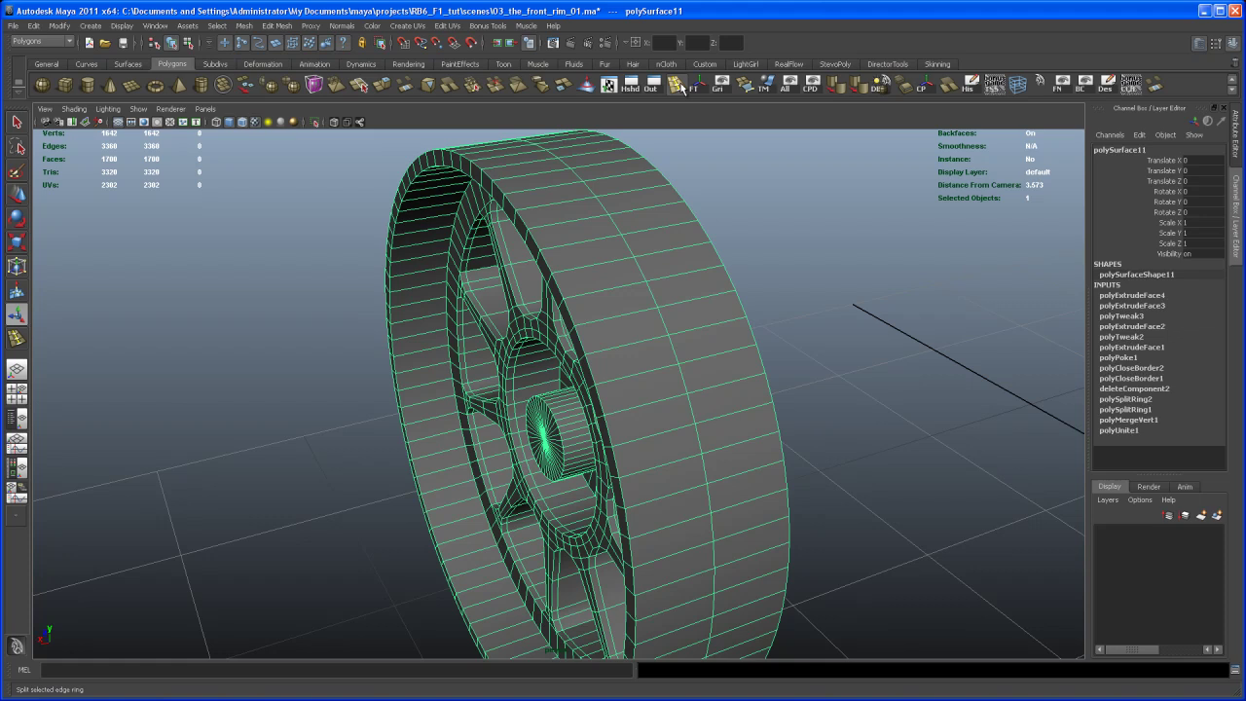
drag(579, 271, 563, 295)
Select the narrow ring of faces between the inserted edge loop and the front edge on the rim's outer wall
key(q)
right_drag(593, 289, 623, 298)
click(596, 285)
shift+double_click(606, 314)
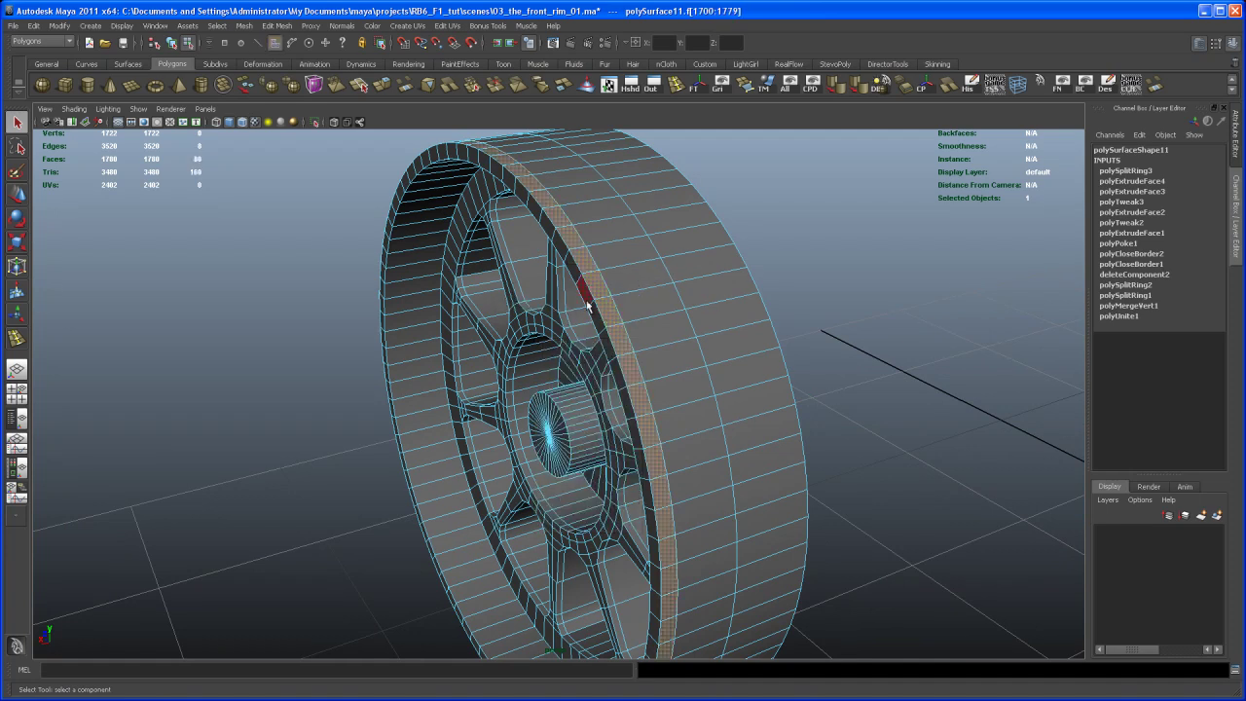
alt+drag(587, 306, 626, 306)
alt+right_drag(626, 305, 573, 256)
alt+drag(573, 256, 564, 312)
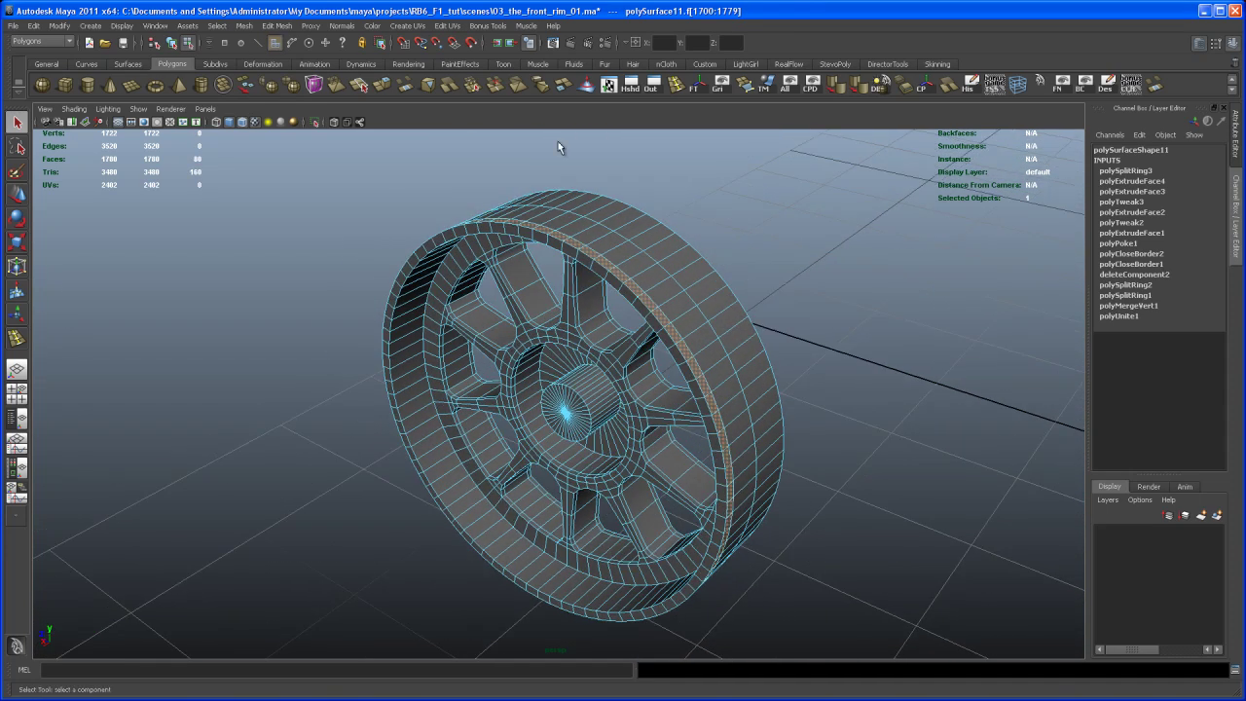
Extrude the narrow outer-wall ring outward by about 0.033 in local Z to form a raised lip
click(381, 85)
alt+drag(716, 278, 742, 272)
alt+middle_drag(738, 170, 690, 223)
drag(703, 206, 707, 213)
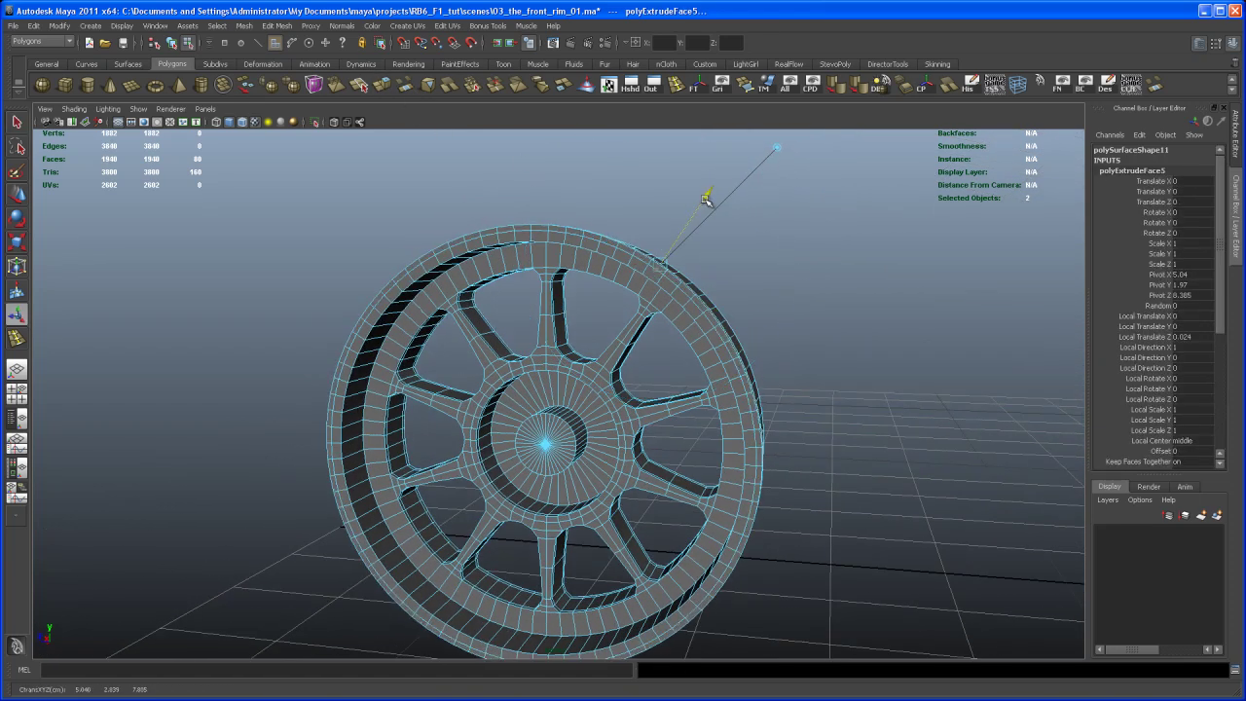
Show all four views and compare the rim's raised lip with the car's wireframe reference in the side view
key(space)
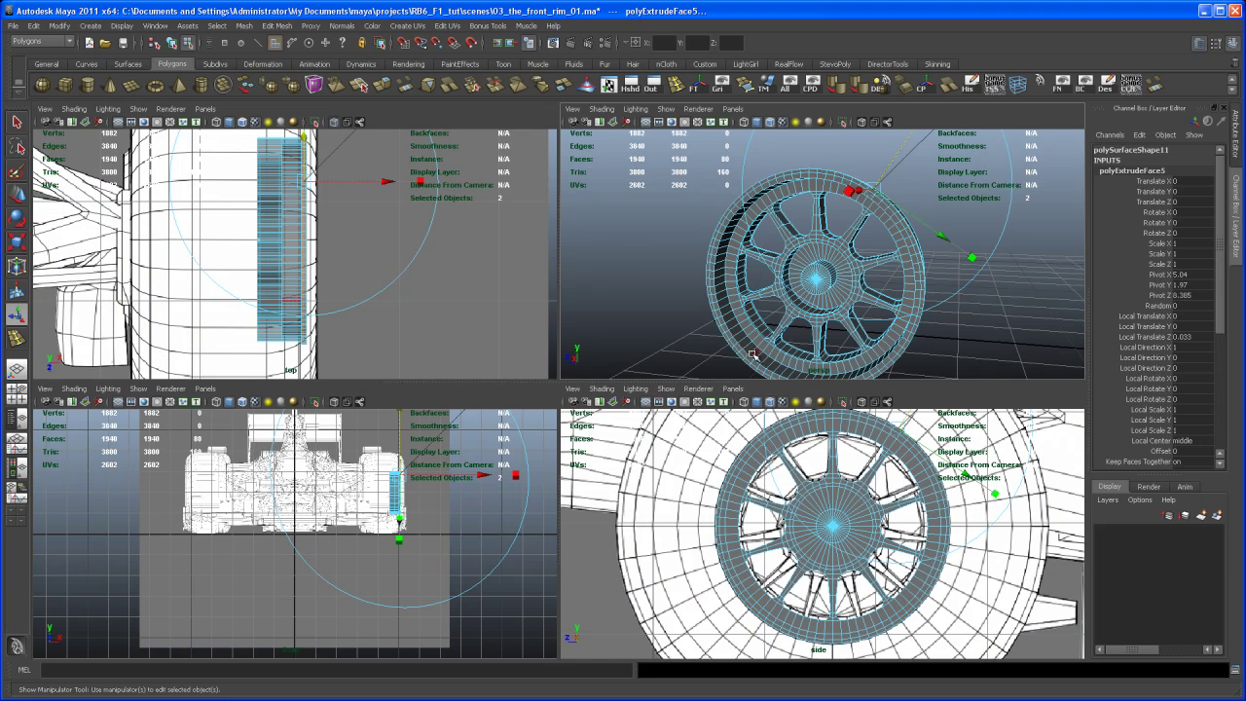
alt+middle_drag(827, 488, 767, 533)
alt+right_drag(768, 533, 816, 543)
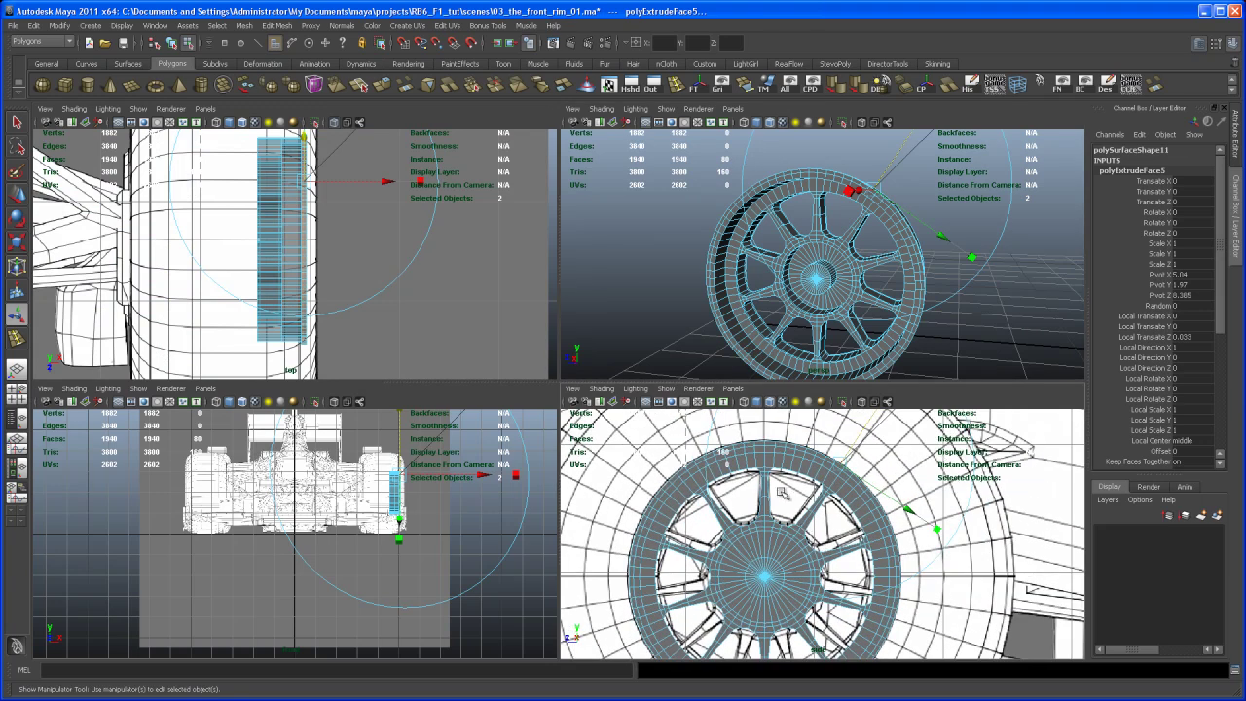
scroll(782, 493, up, 5)
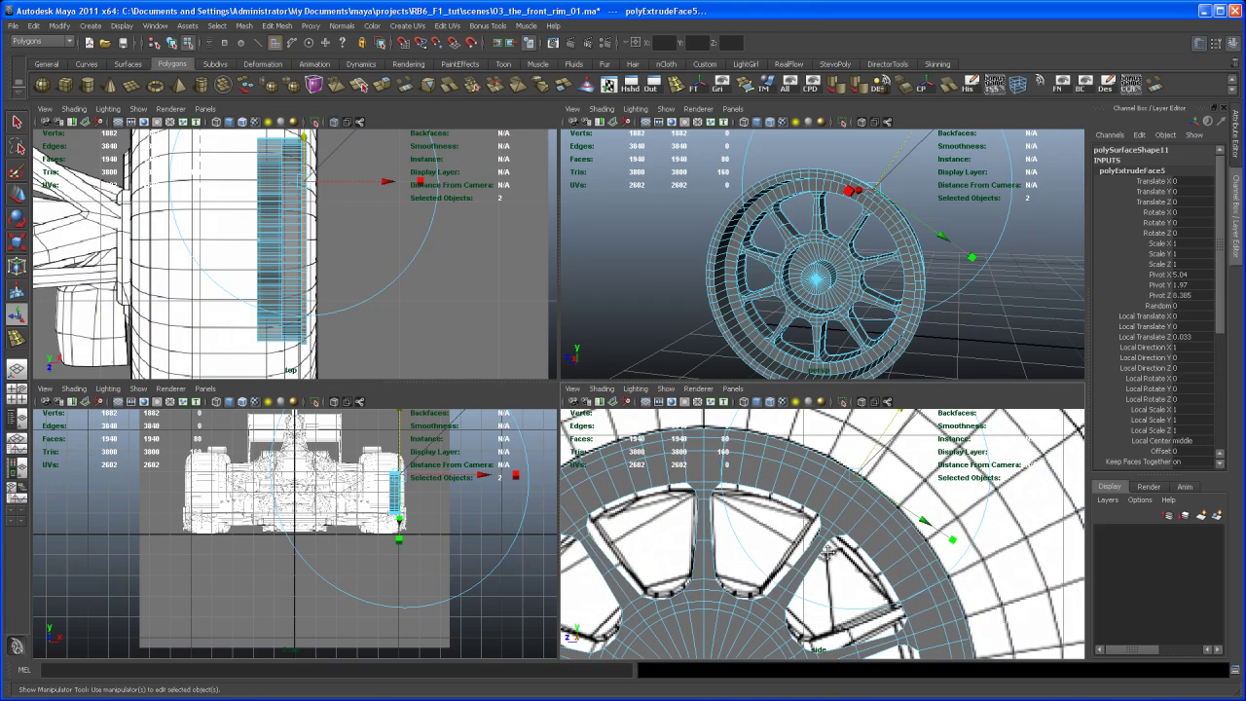
scroll(829, 551, up, 2)
alt+drag(910, 189, 852, 251)
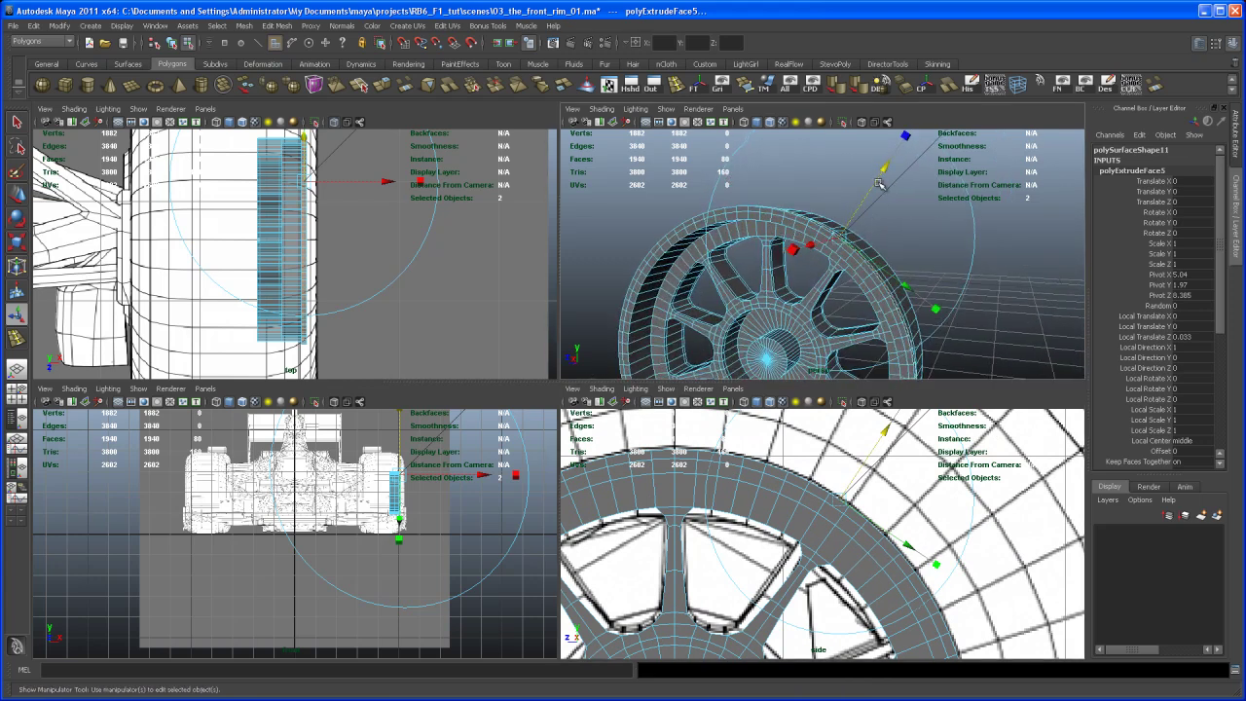
Turn on X-ray display in the side view and adjust the lip extrusion to about 0.035 in local Z
click(862, 403)
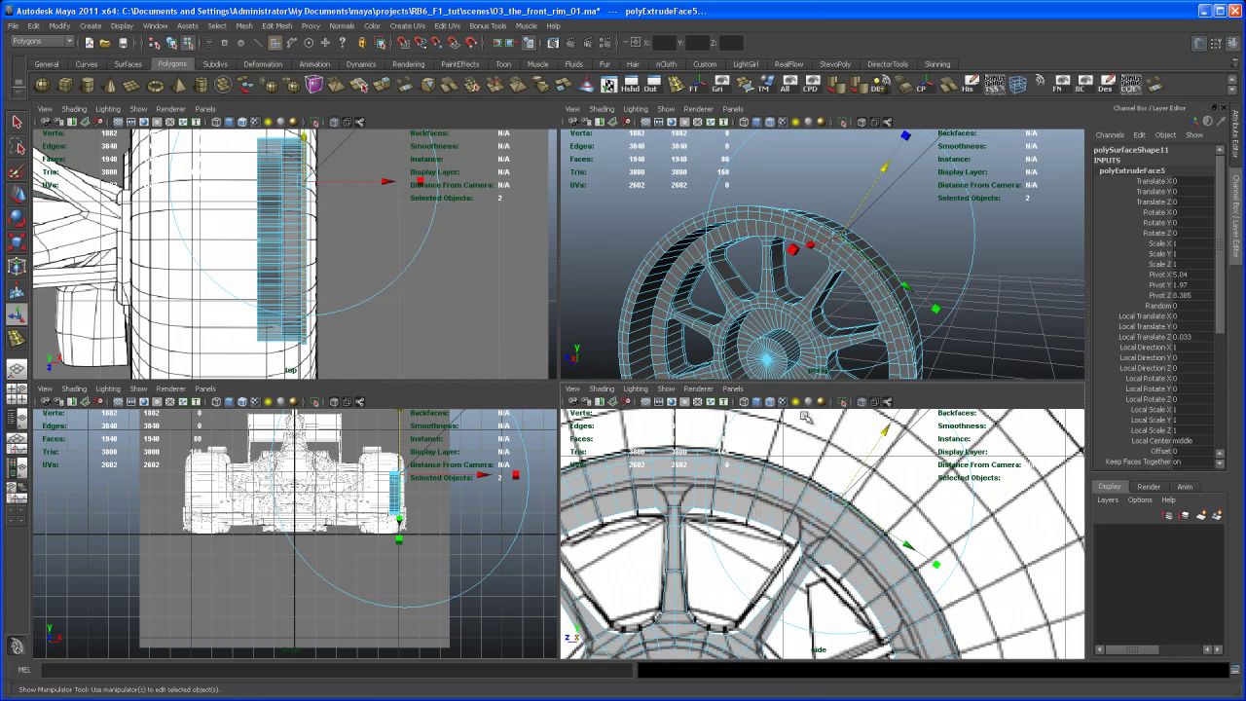
drag(882, 173, 884, 171)
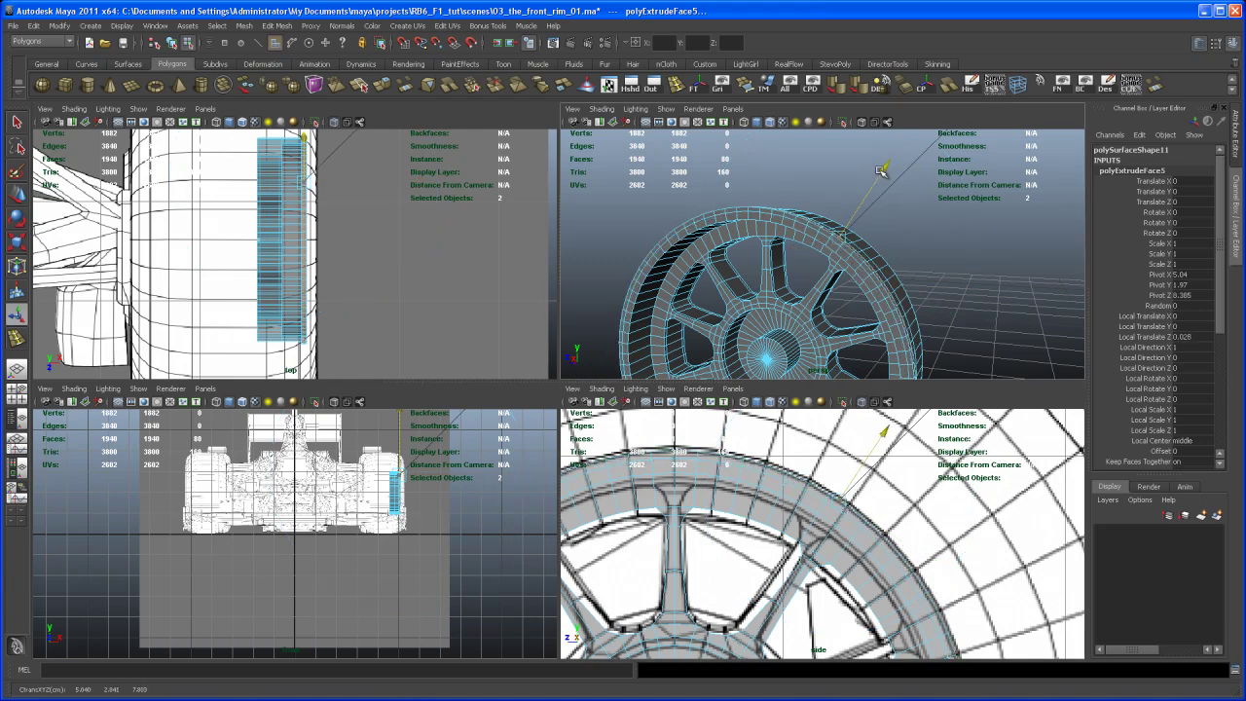
drag(883, 170, 857, 263)
key(space)
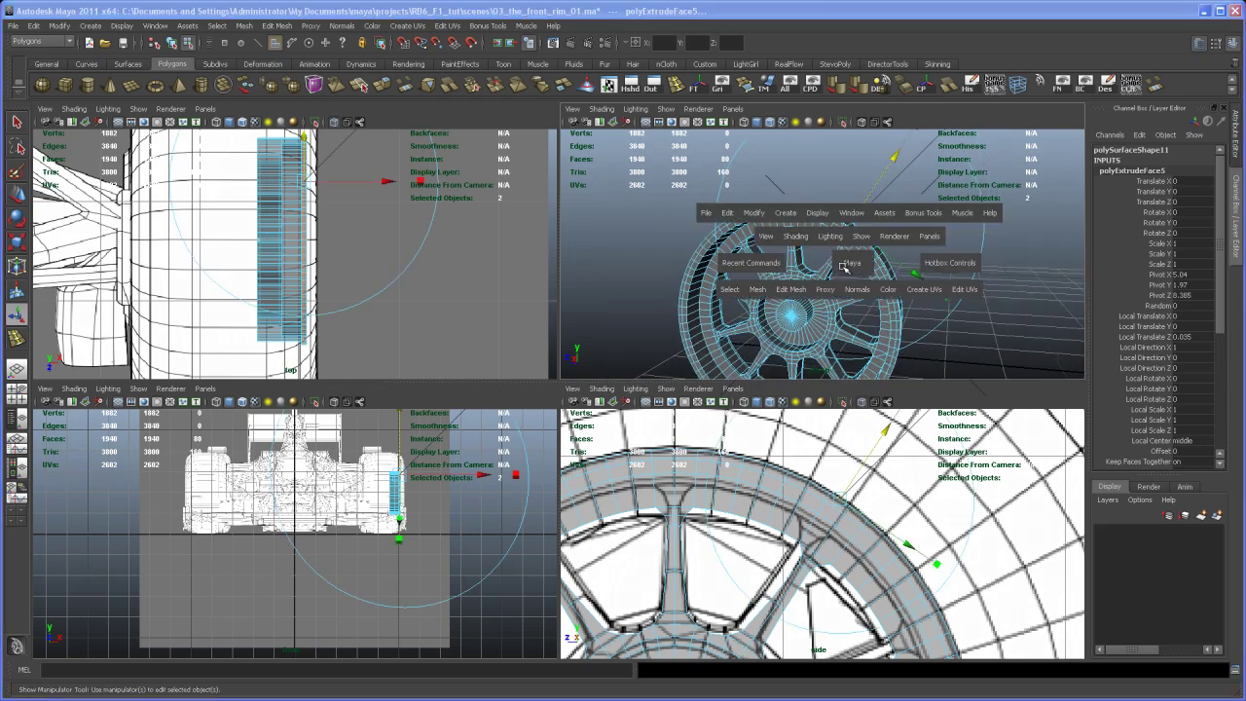
Return to object mode and unhide all objects so the tire and reference planes surround the rim
alt+drag(740, 390, 642, 390)
key(q)
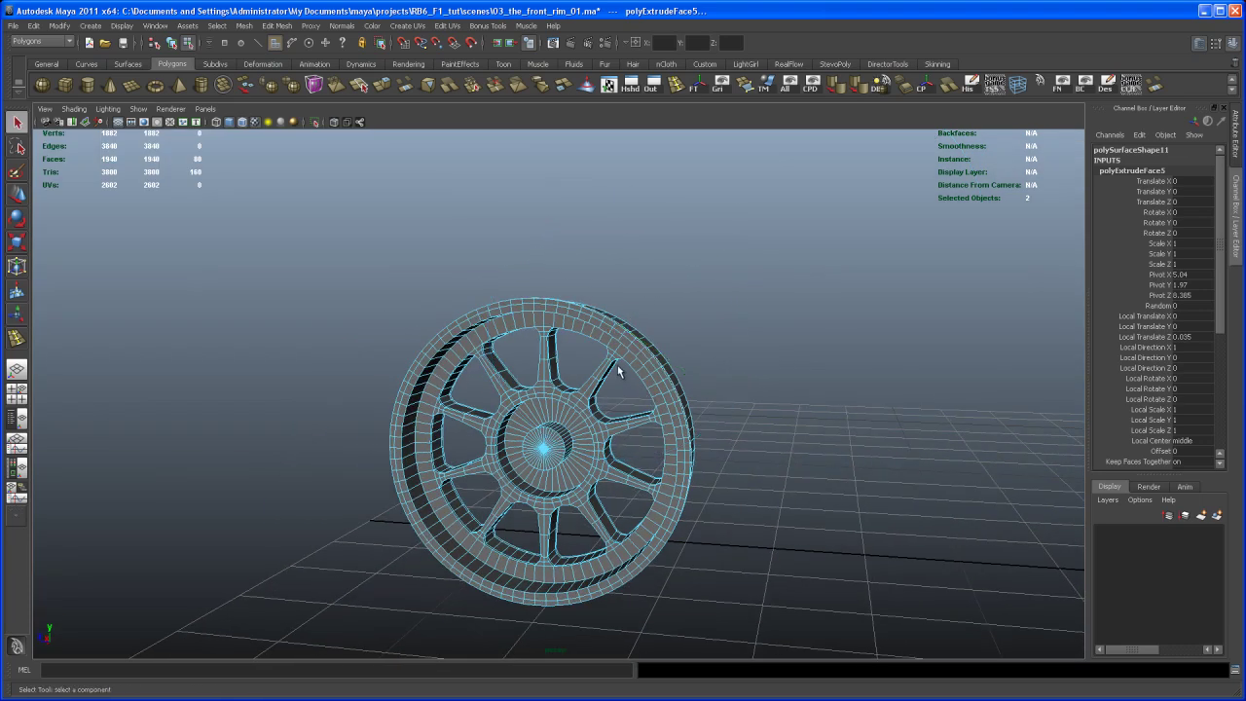
right_drag(628, 362, 685, 351)
alt+drag(686, 352, 693, 290)
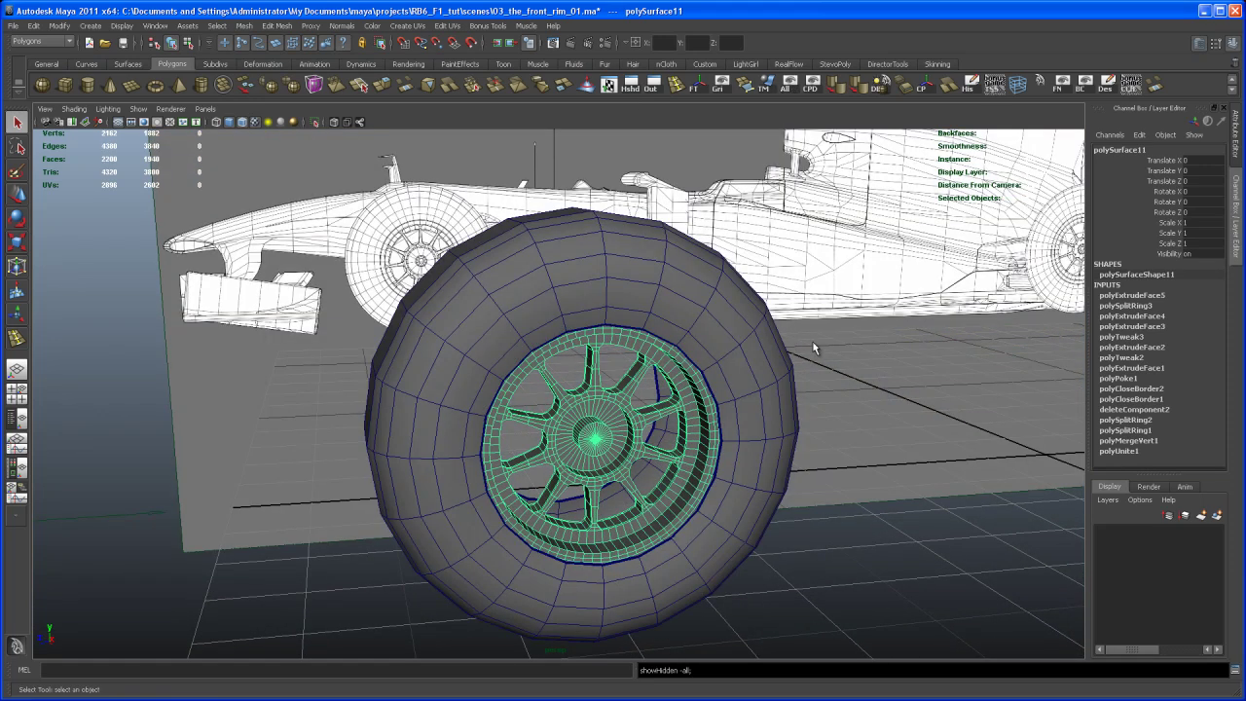
alt+drag(813, 349, 725, 393)
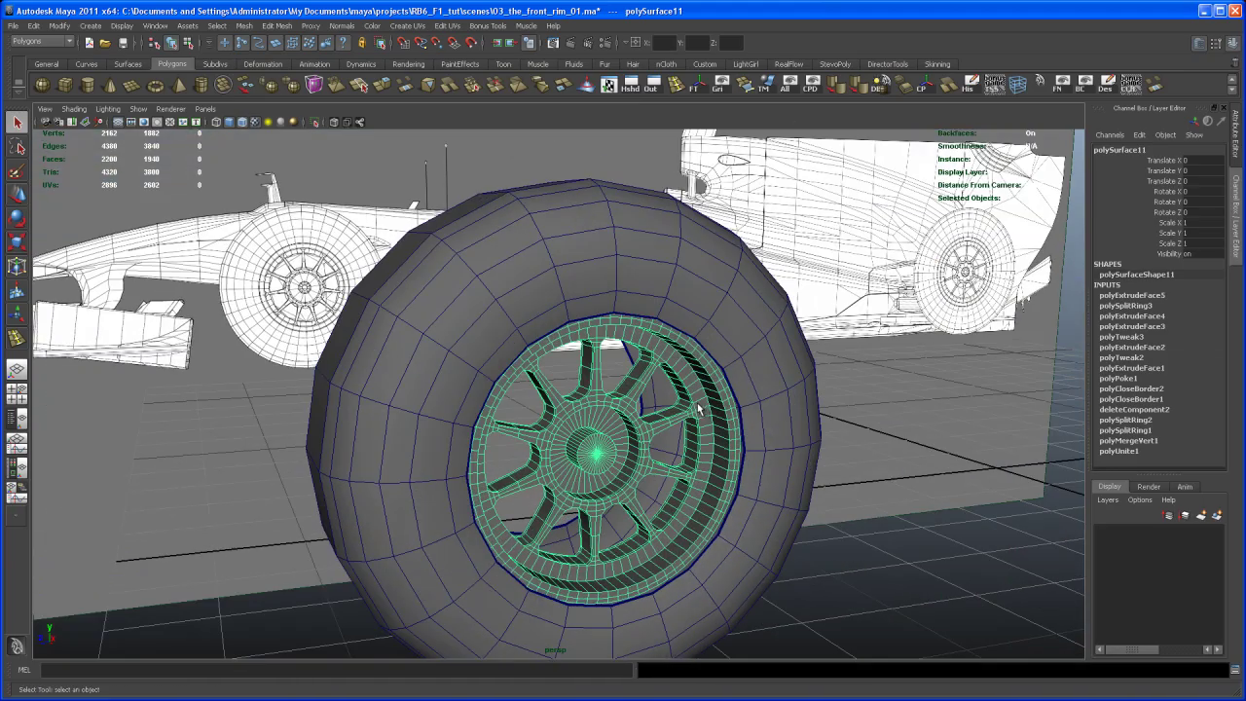
mouse_move(687, 462)
alt+mouse_down()
mouse_move(712, 468)
mouse_move(730, 438)
mouse_move(674, 487)
mouse_move(530, 489)
mouse_move(596, 489)
mouse_move(710, 458)
mouse_move(756, 470)
mouse_move(623, 440)
mouse_move(701, 455)
alt+mouse_up()
Center the rim's pivot and move the rim outward along X by about 0.117 within the tire
key(w)
click(840, 503)
click(677, 469)
key(w)
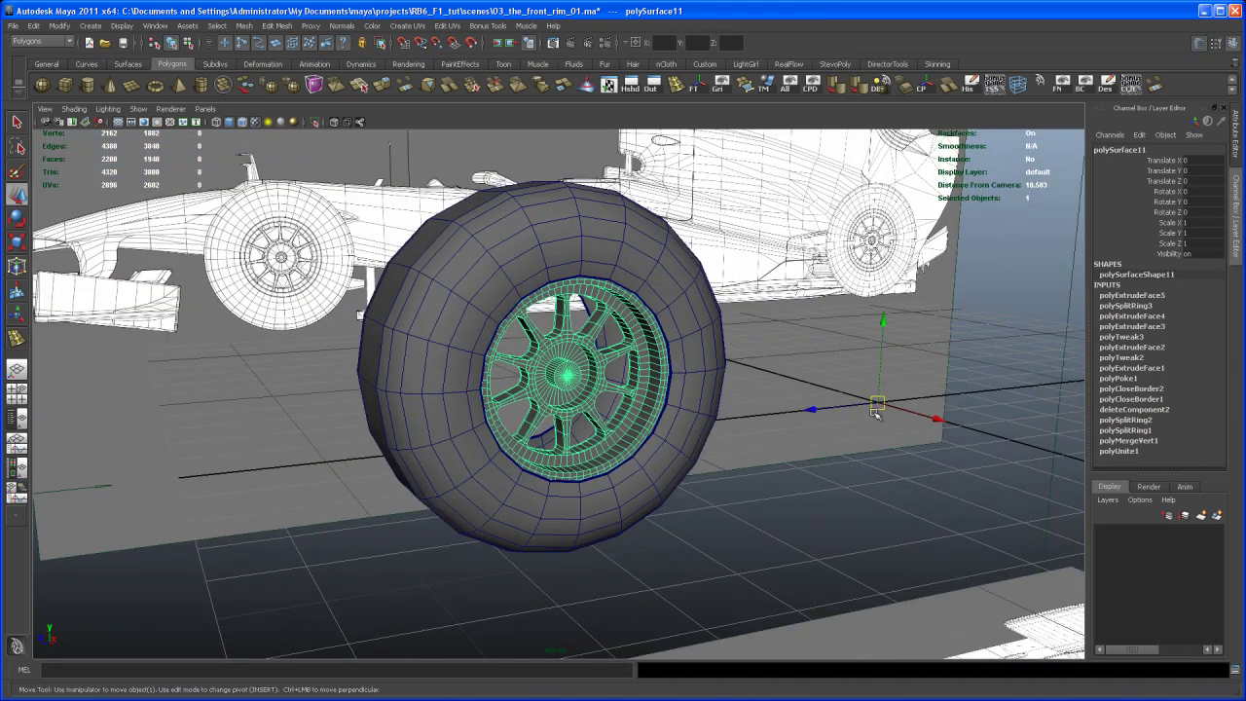
click(874, 409)
click(616, 403)
alt+drag(617, 403, 689, 282)
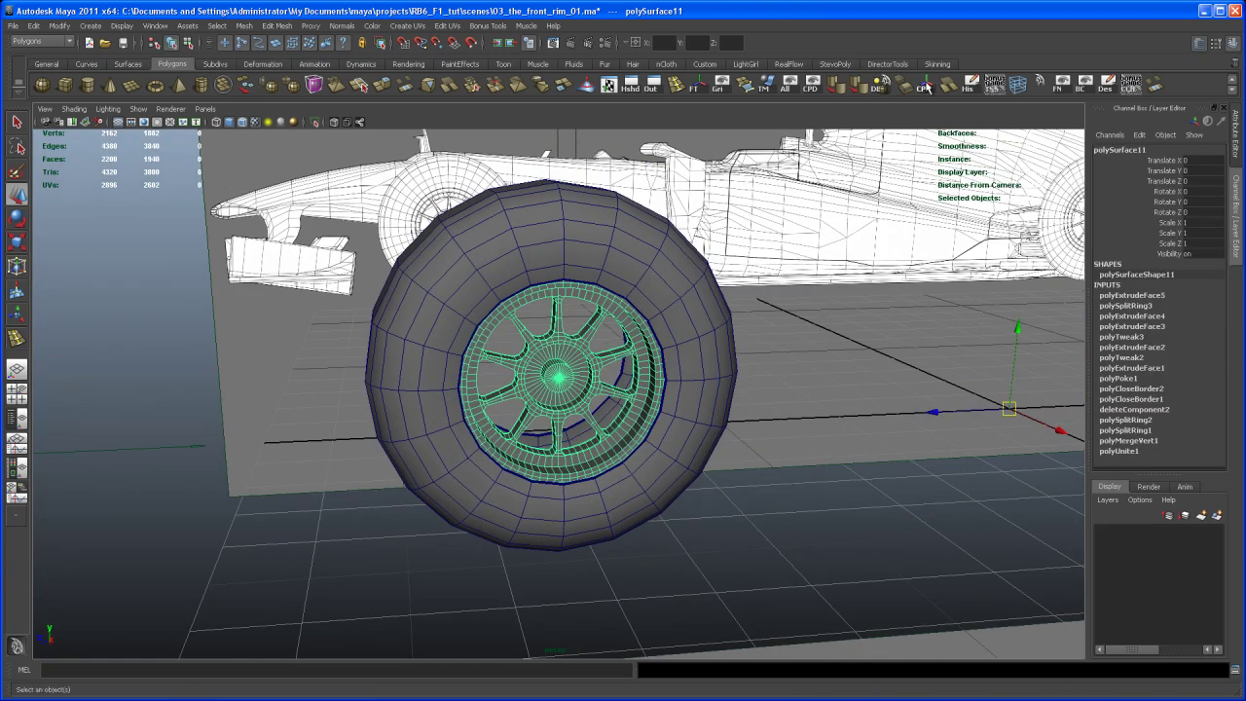
alt+drag(867, 302, 716, 448)
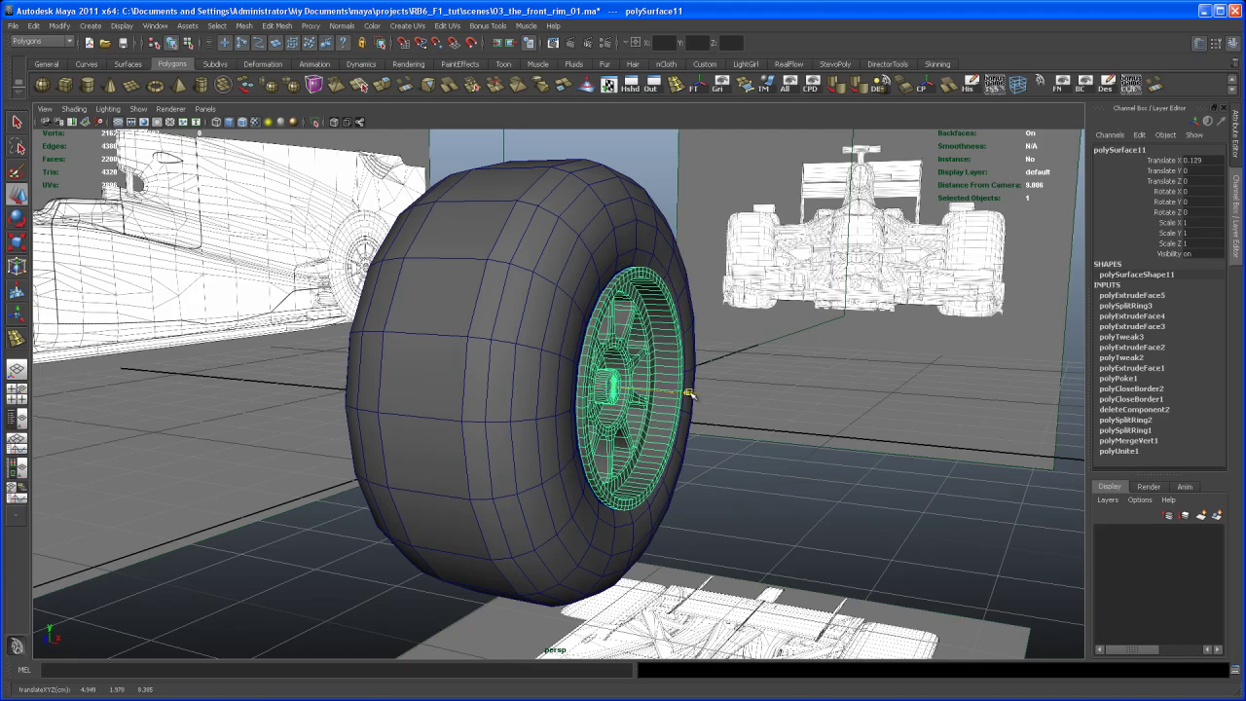
alt+drag(687, 393, 605, 414)
click(831, 548)
Examine how the rim sits inside the tire from the back and from the front
scroll(594, 426, down, 10)
alt+right_drag(604, 414, 701, 434)
alt+middle_drag(701, 450, 715, 489)
alt+drag(716, 490, 498, 485)
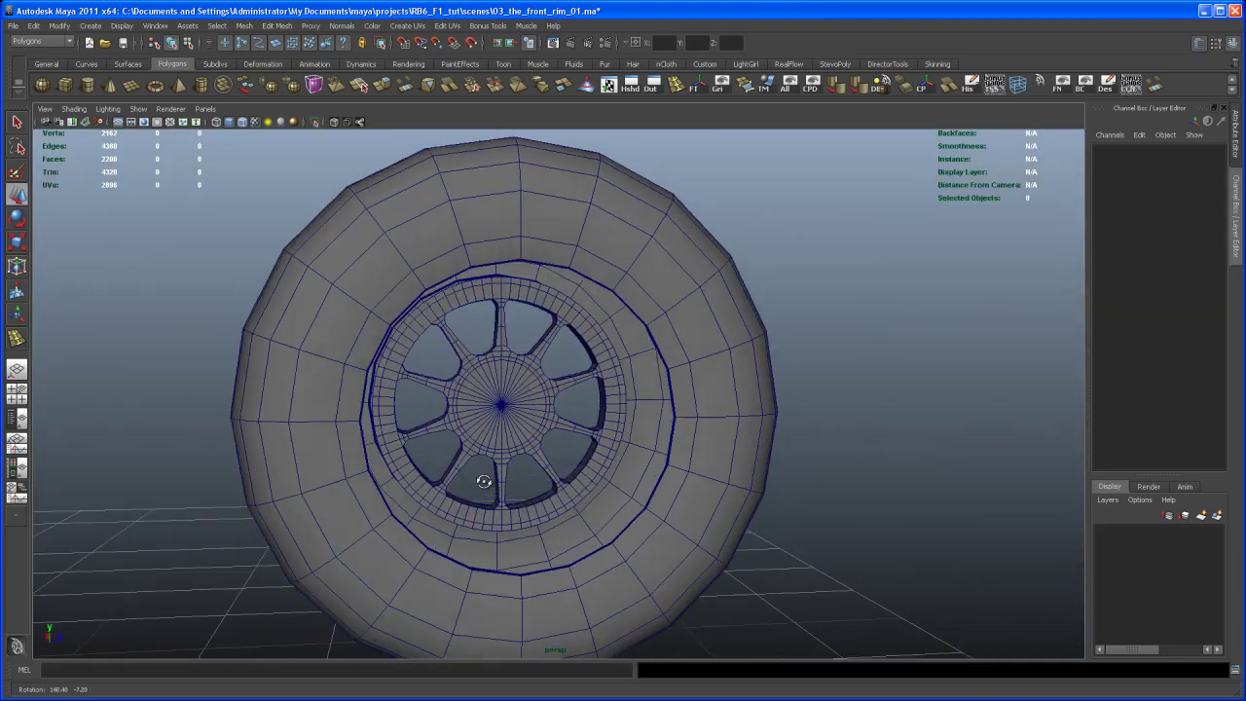
alt+drag(630, 538, 810, 512)
key(F10)
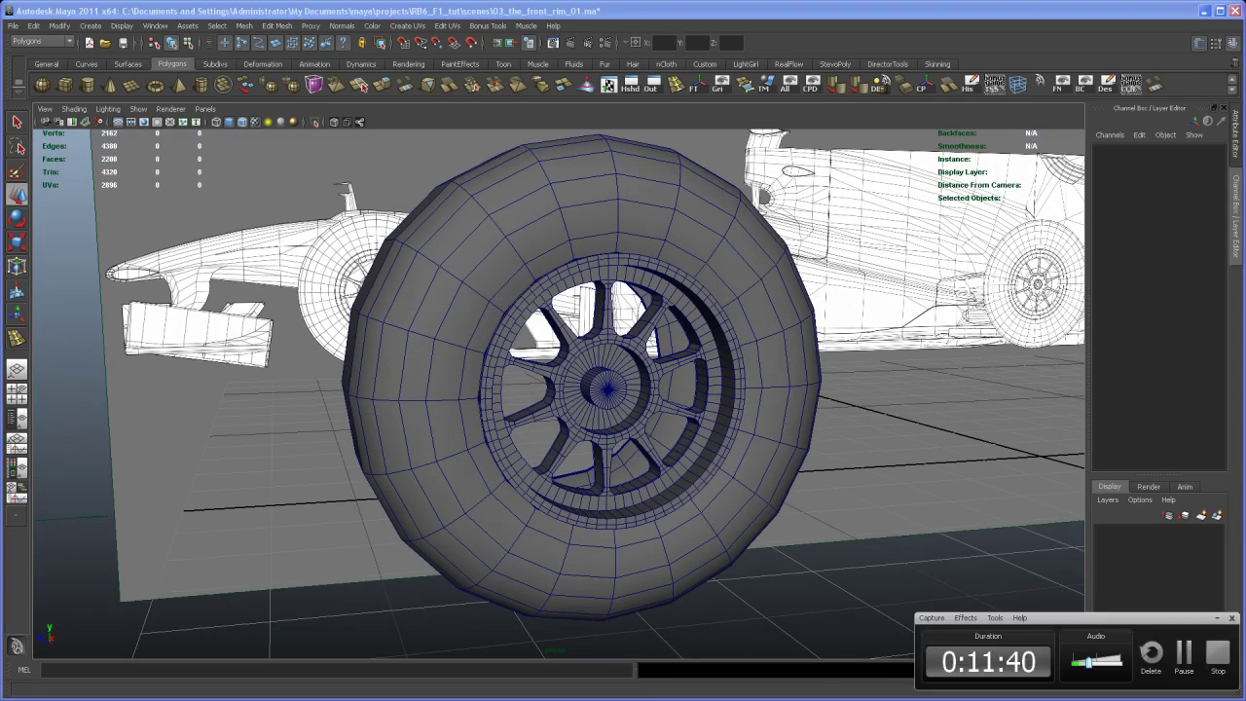
key(F10)
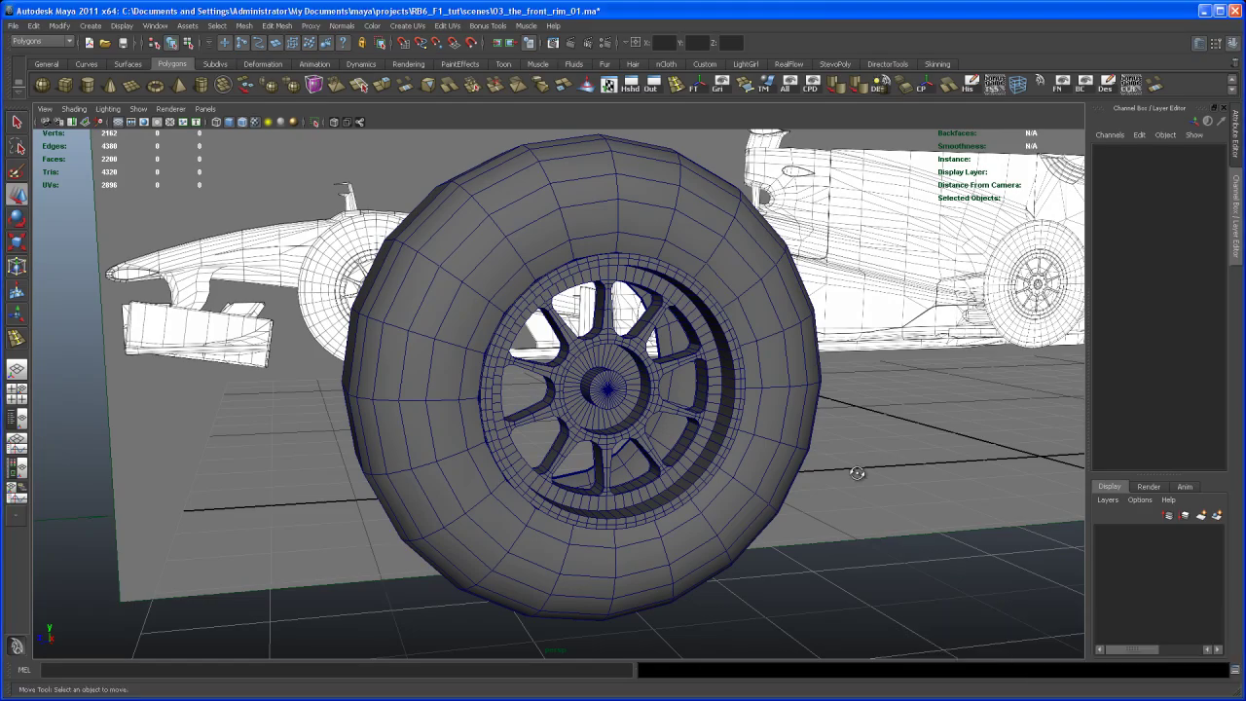
Select the outermost ring of faces on the back side of the rim in face mode
alt+drag(857, 473, 726, 474)
mouse_move(620, 463)
alt+mouse_down()
mouse_move(863, 454)
mouse_move(634, 471)
alt+mouse_up()
alt+right_drag(634, 470, 658, 526)
alt+drag(657, 526, 661, 426)
alt+right_drag(661, 426, 660, 461)
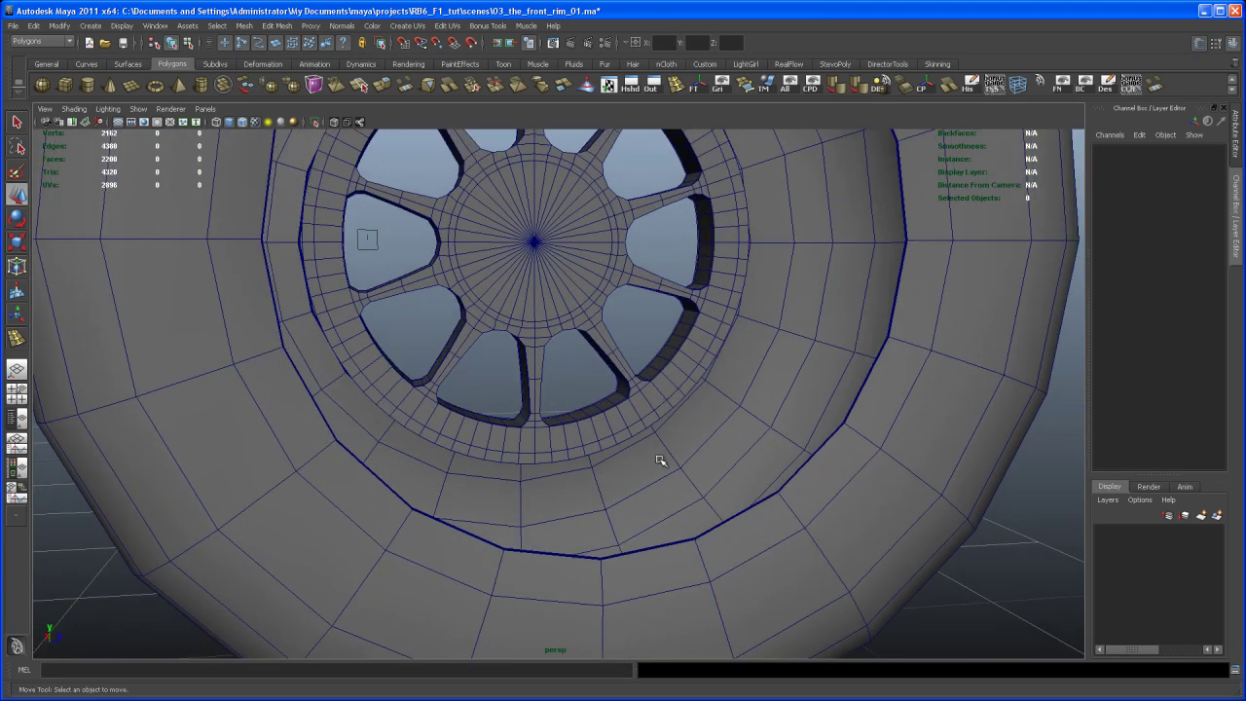
right_click(600, 430)
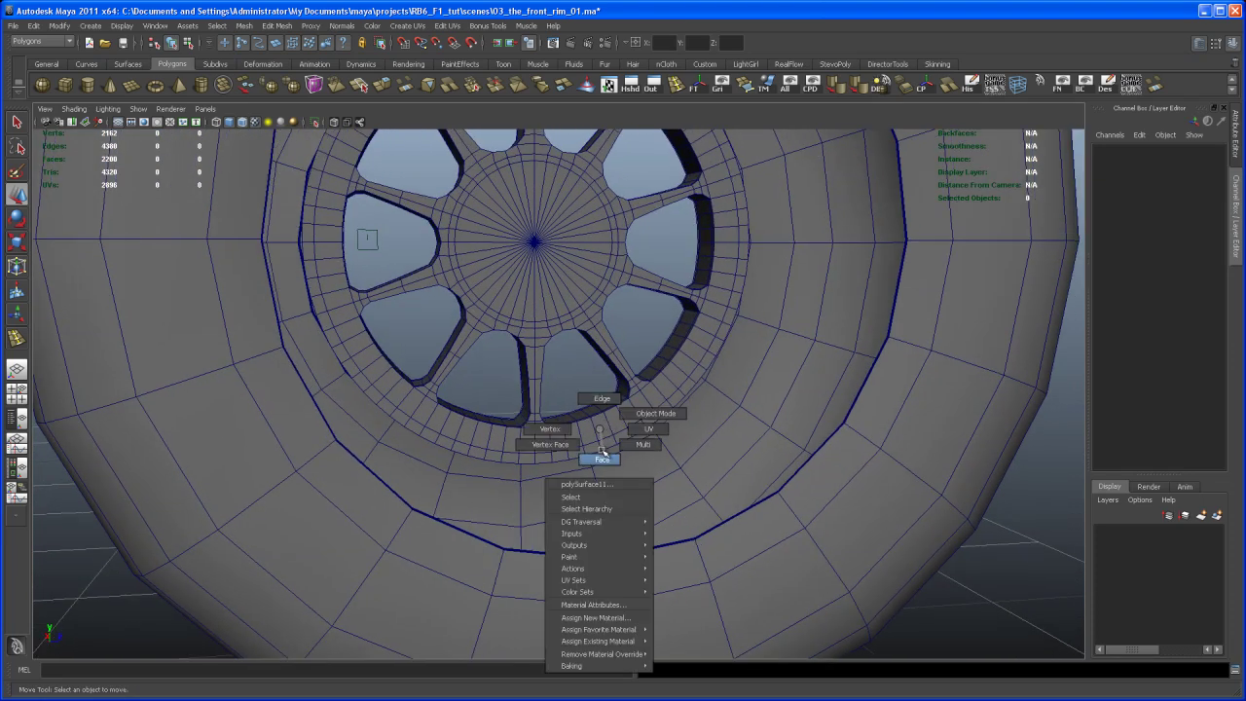
click(601, 457)
mouse_move(601, 450)
alt+mouse_down()
mouse_move(563, 438)
mouse_move(815, 445)
mouse_move(604, 433)
mouse_move(578, 453)
mouse_move(815, 357)
mouse_move(815, 454)
mouse_move(840, 435)
mouse_move(598, 449)
alt+mouse_up()
click(595, 447)
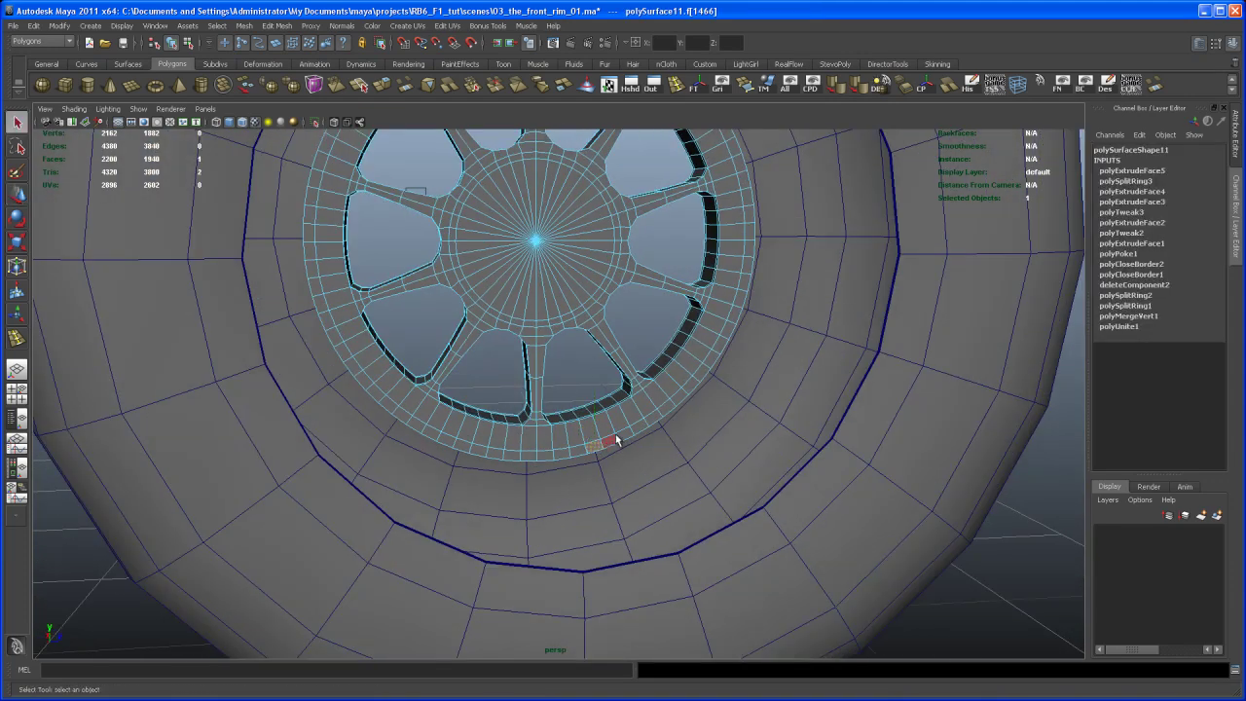
shift+double_click(611, 442)
mouse_move(682, 462)
alt+mouse_down()
mouse_move(654, 438)
mouse_move(674, 468)
alt+mouse_up()
click(597, 449)
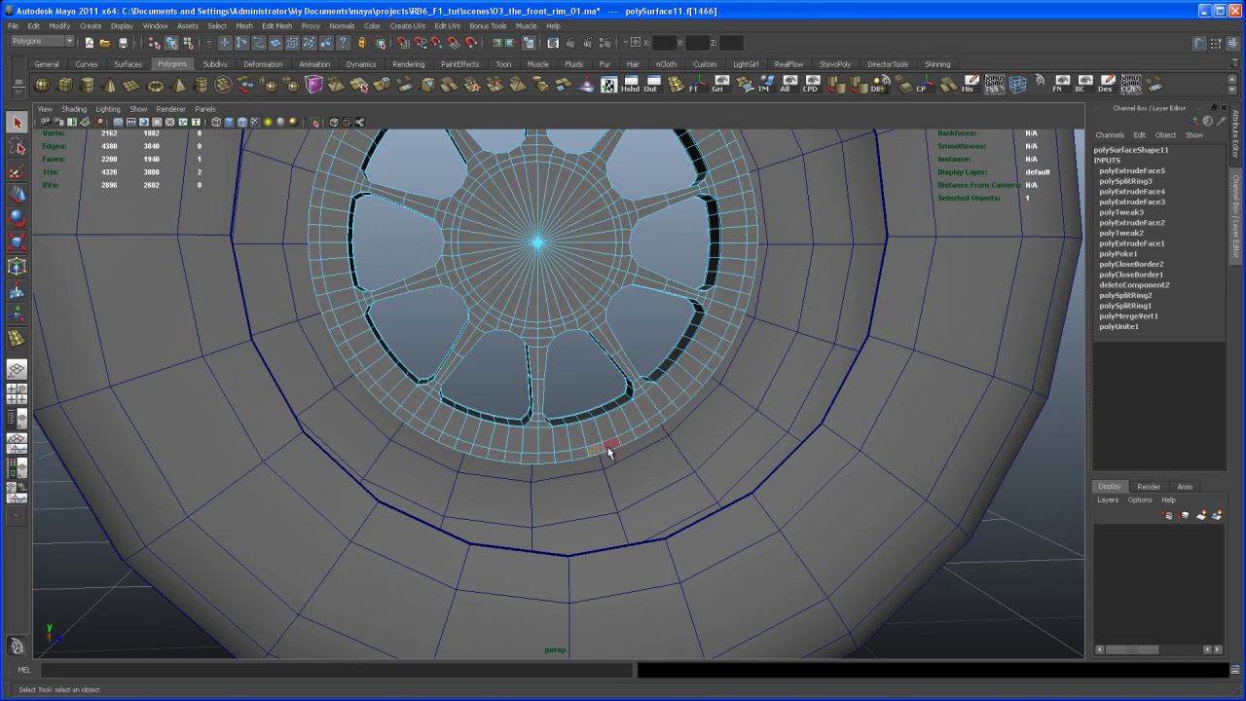
shift+double_click(608, 446)
Extrude the back ring of faces by about 1.429 in local Z to form the rim's deep barrel through the tire
alt+drag(608, 446, 590, 406)
click(425, 95)
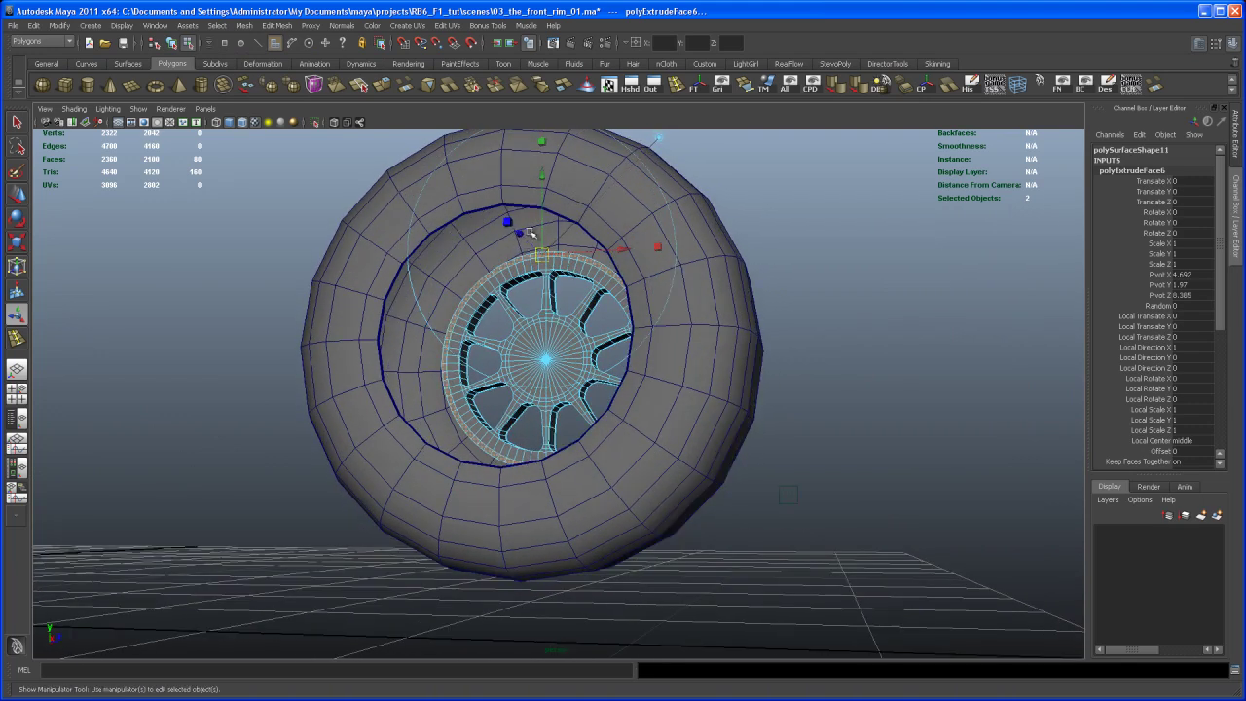
alt+drag(525, 252, 518, 317)
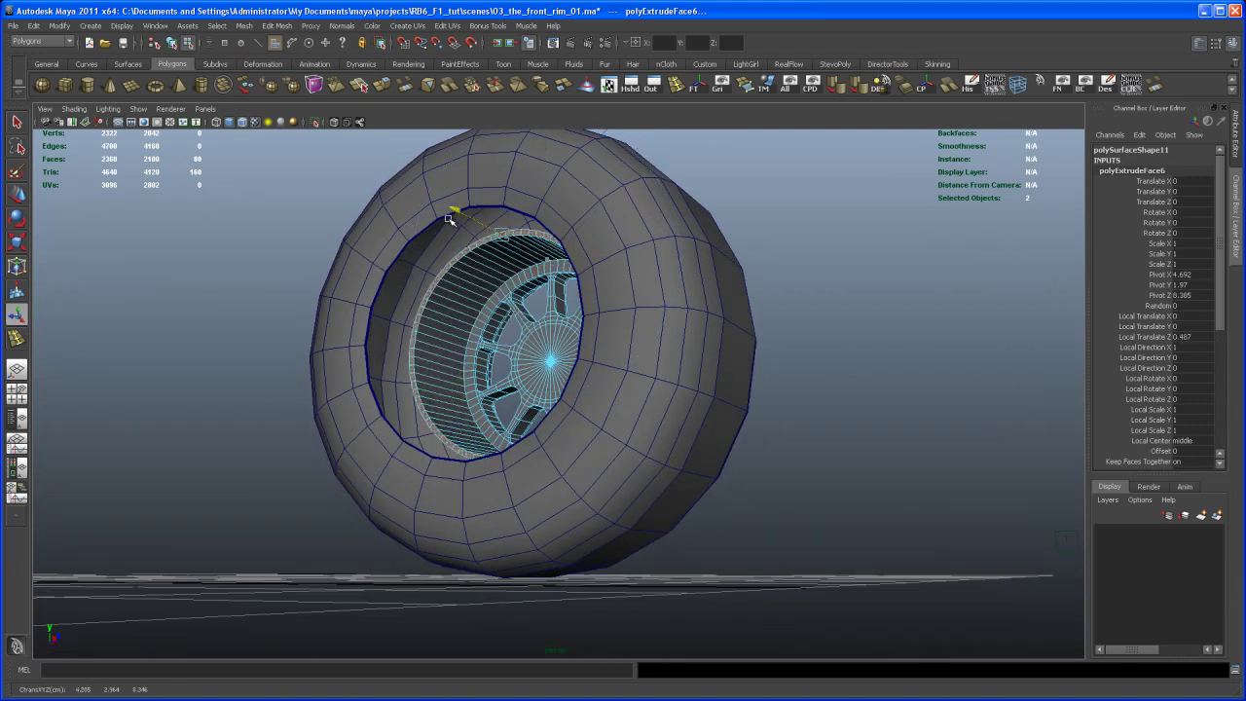
alt+drag(469, 285, 661, 315)
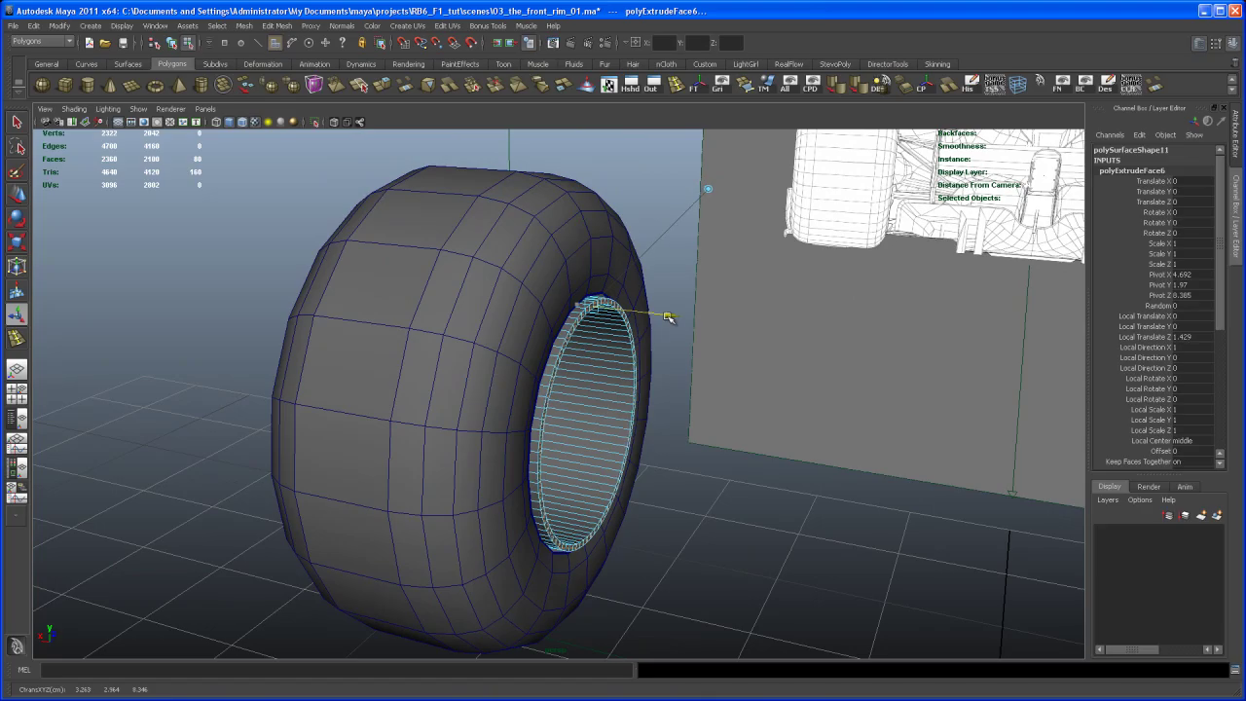
alt+drag(679, 363, 535, 437)
Insert an edge loop around the outer wall of the rim's barrel close to its back edge
mouse_move(534, 437)
alt+right_down()
mouse_move(612, 481)
mouse_move(601, 507)
mouse_move(554, 463)
mouse_move(556, 443)
alt+right_up()
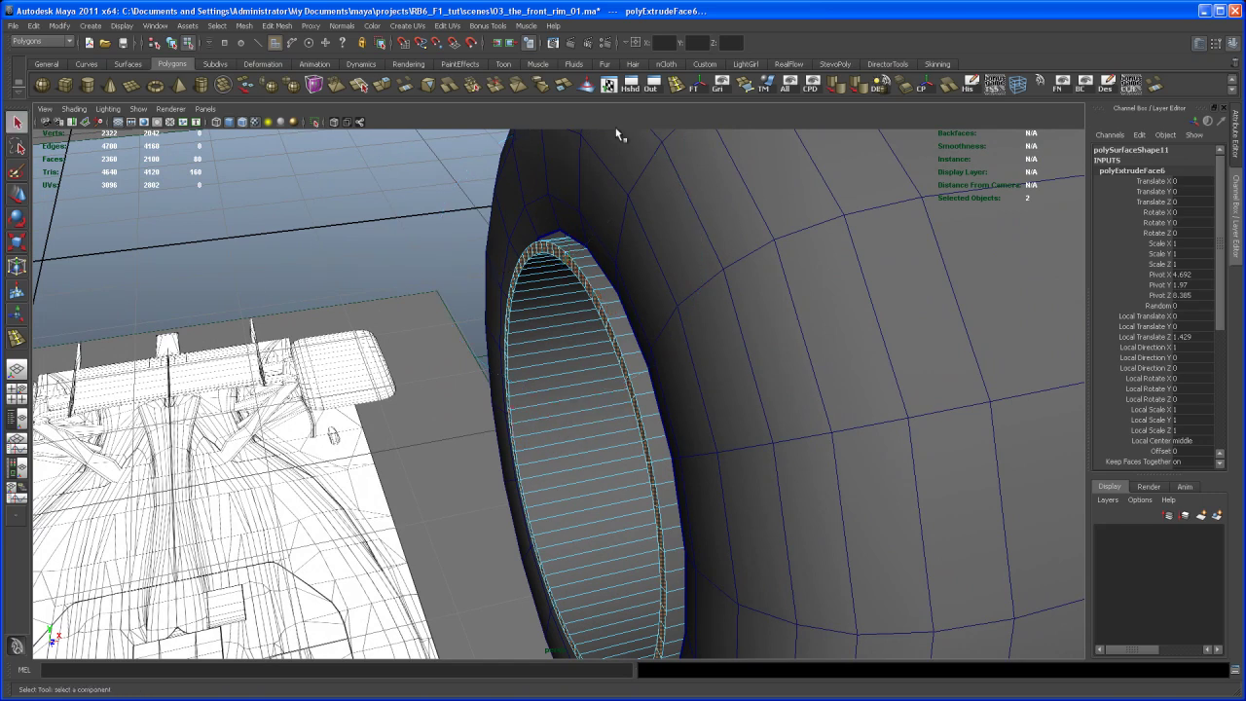
click(677, 85)
click(601, 280)
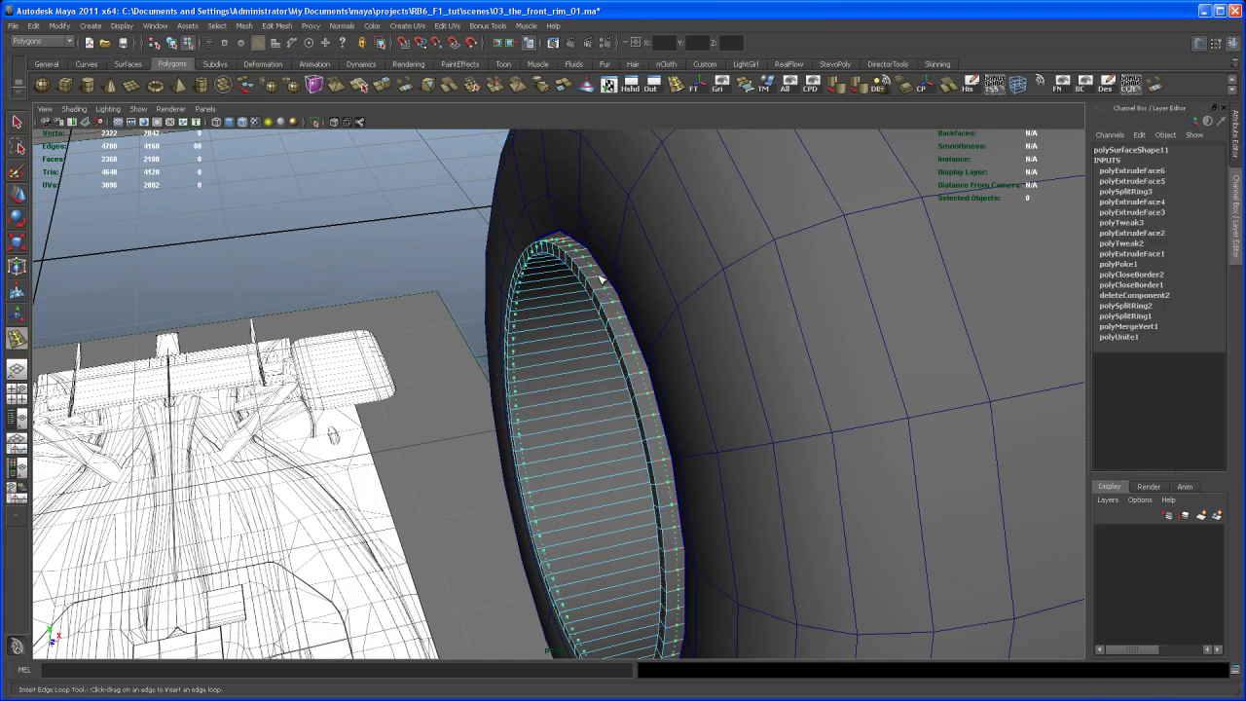
mouse_move(601, 280)
alt+mouse_down()
mouse_move(578, 308)
mouse_move(590, 333)
mouse_move(589, 300)
alt+mouse_up()
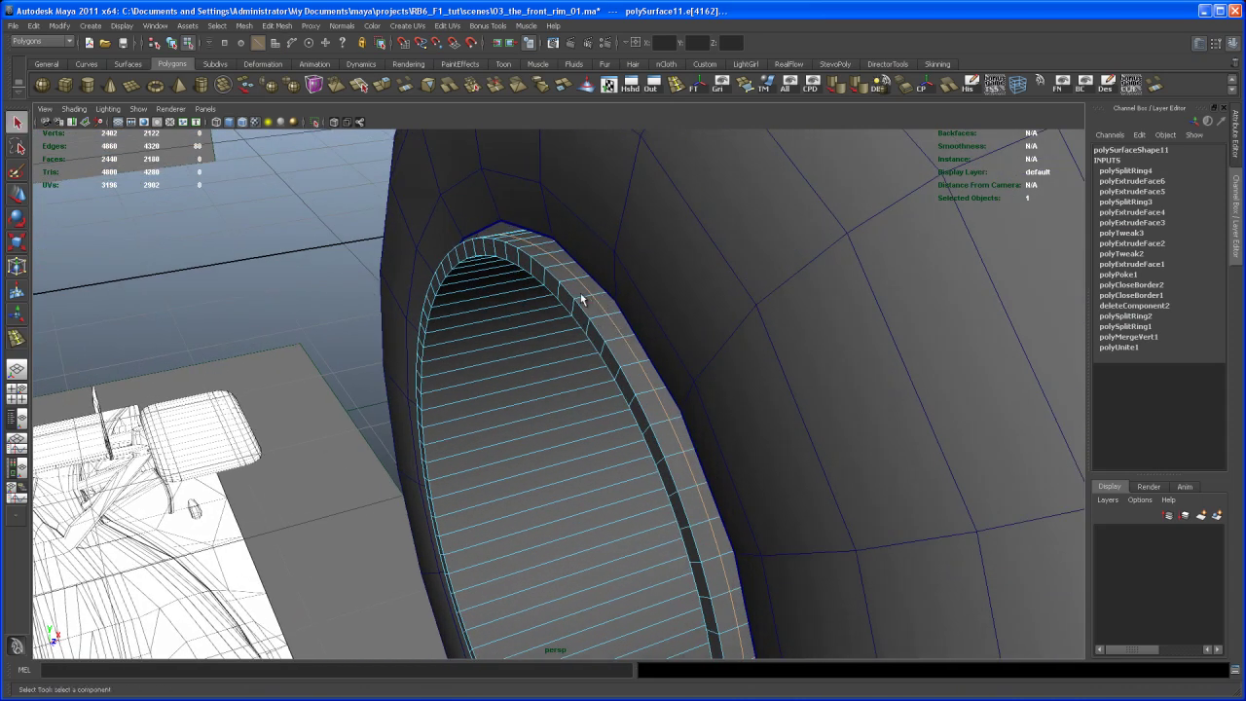
Select the narrow face ring at the barrel's back edge, extrude it outward about 0.051 in local Z, and return to object mode
mouse_move(575, 293)
right_down()
mouse_move(579, 310)
mouse_move(577, 290)
right_up()
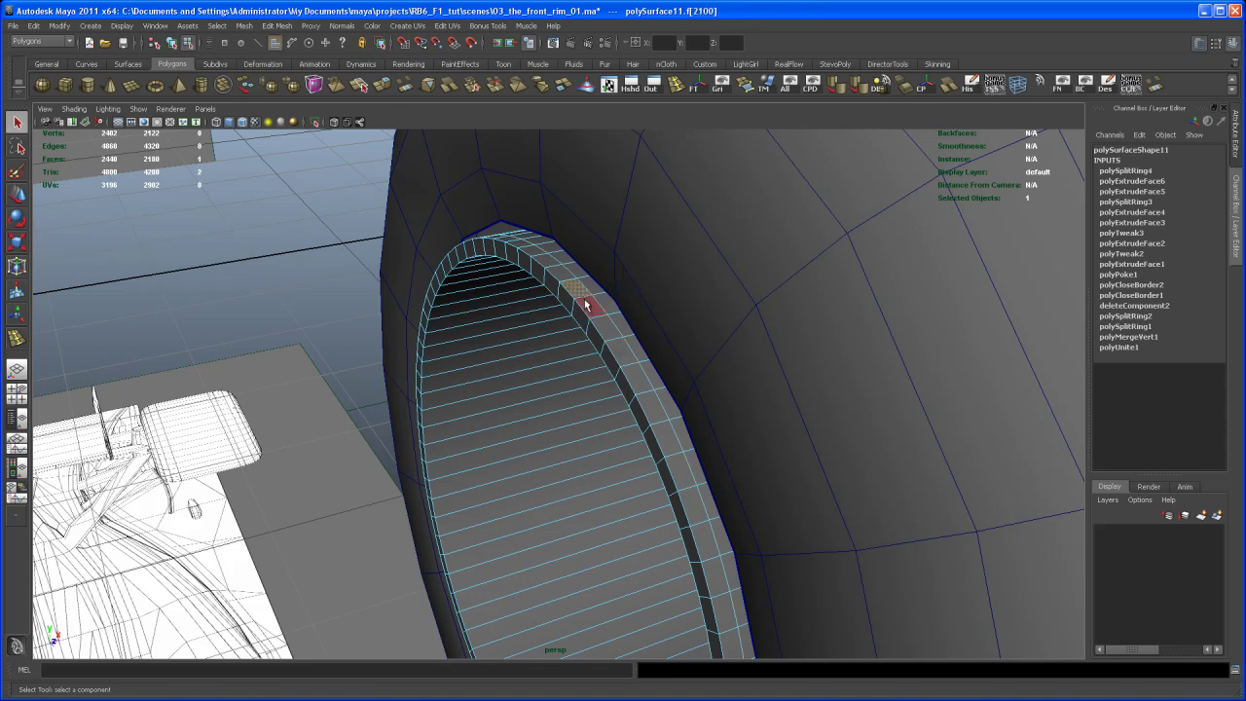
shift+double_click(592, 310)
alt+drag(598, 337, 687, 363)
alt+drag(526, 206, 605, 309)
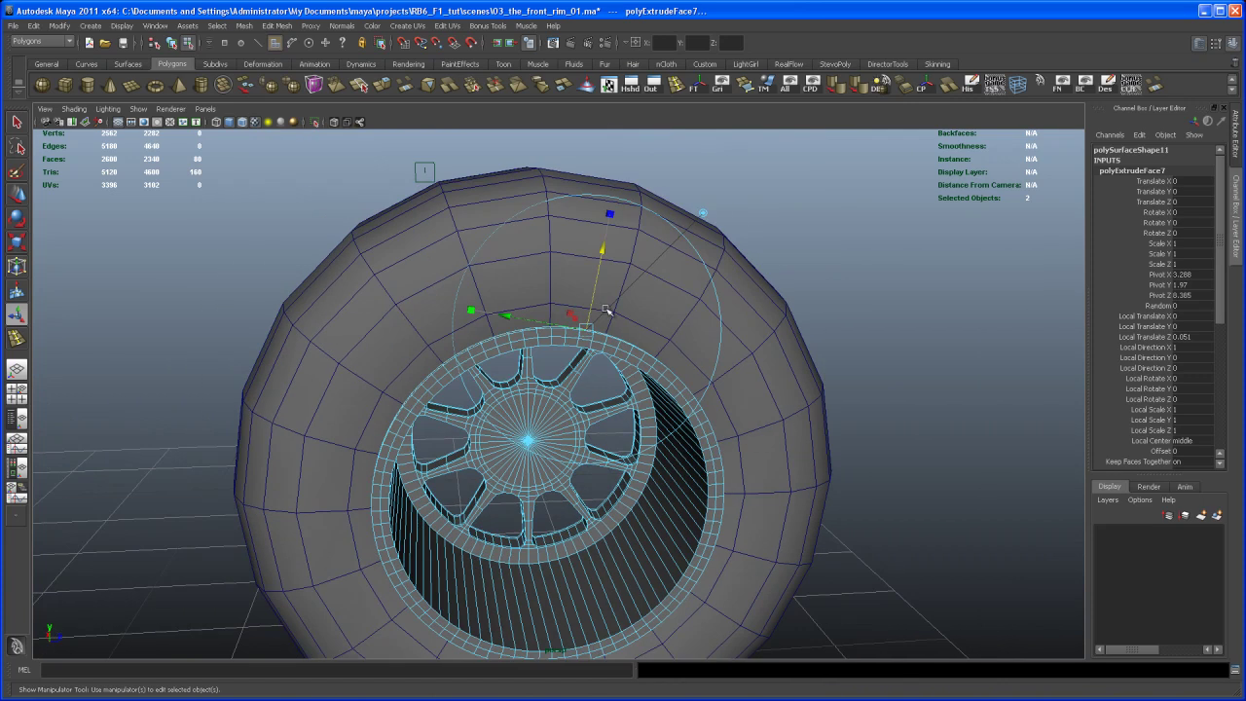
right_drag(591, 346, 623, 326)
Inspect the rim's barrel, back lip and spokes inside the tire from the back and the front
alt+drag(611, 343, 579, 318)
alt+drag(642, 368, 542, 356)
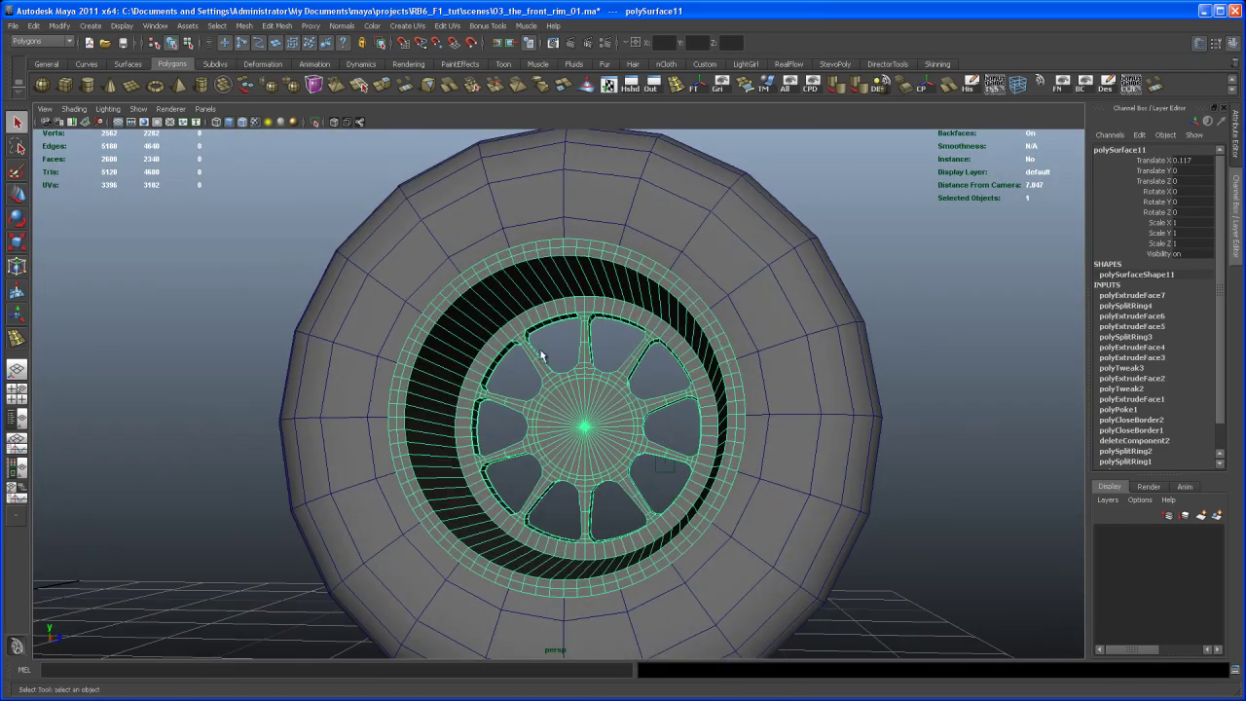
mouse_move(613, 424)
alt+mouse_down()
mouse_move(584, 448)
mouse_move(694, 473)
mouse_move(525, 480)
mouse_move(556, 454)
mouse_move(458, 357)
mouse_move(624, 434)
alt+mouse_up()
alt+right_drag(624, 435, 513, 352)
alt+drag(512, 352, 817, 420)
alt+right_drag(817, 420, 598, 267)
alt+drag(598, 267, 548, 387)
alt+right_drag(548, 387, 604, 526)
alt+middle_drag(604, 529, 730, 439)
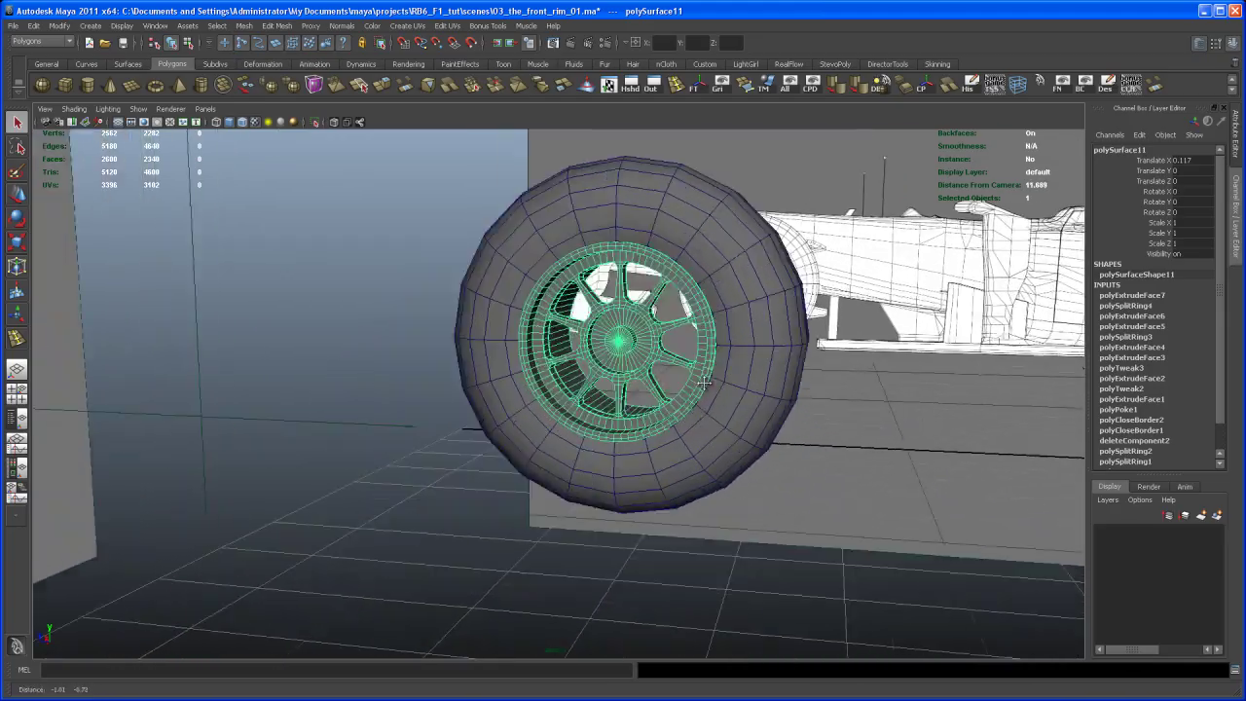
alt+right_drag(730, 438, 772, 419)
alt+drag(772, 419, 762, 447)
Switch to the red_bull_rb6-6 reference photo, examine the car's front wheel, and compare it with the modeled rim and tire
key(alt+Tab)
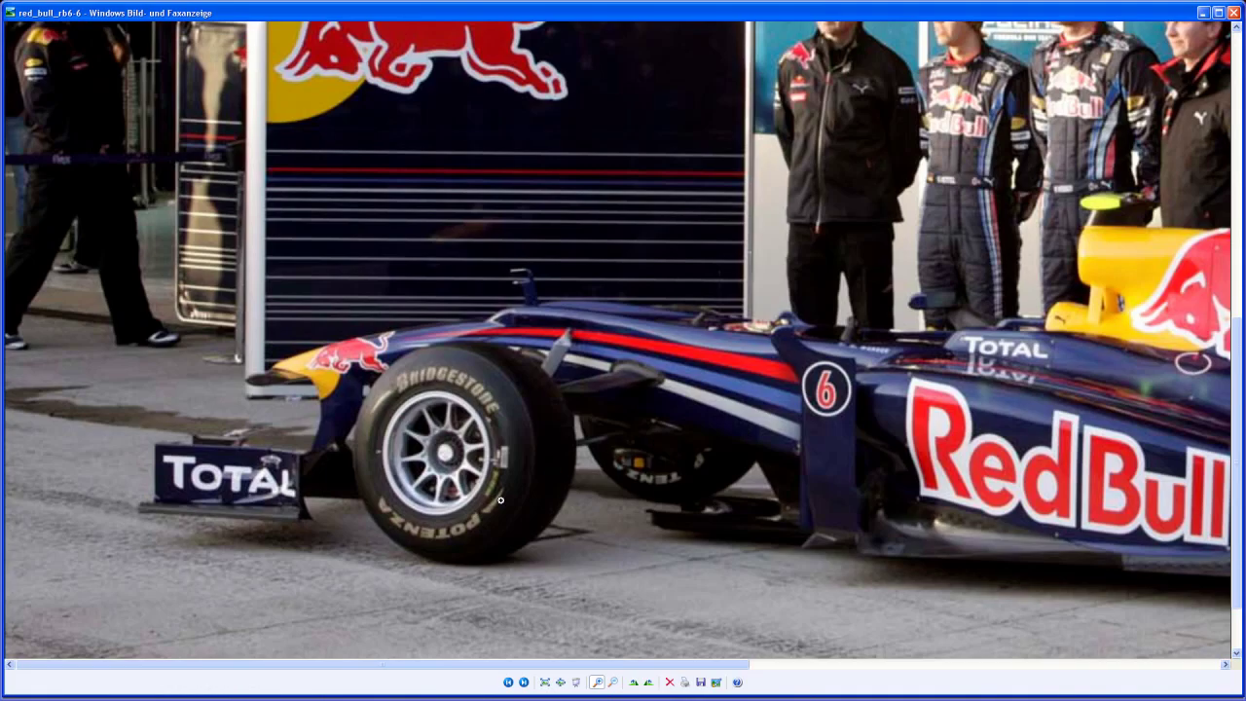
click(418, 464)
click(503, 361)
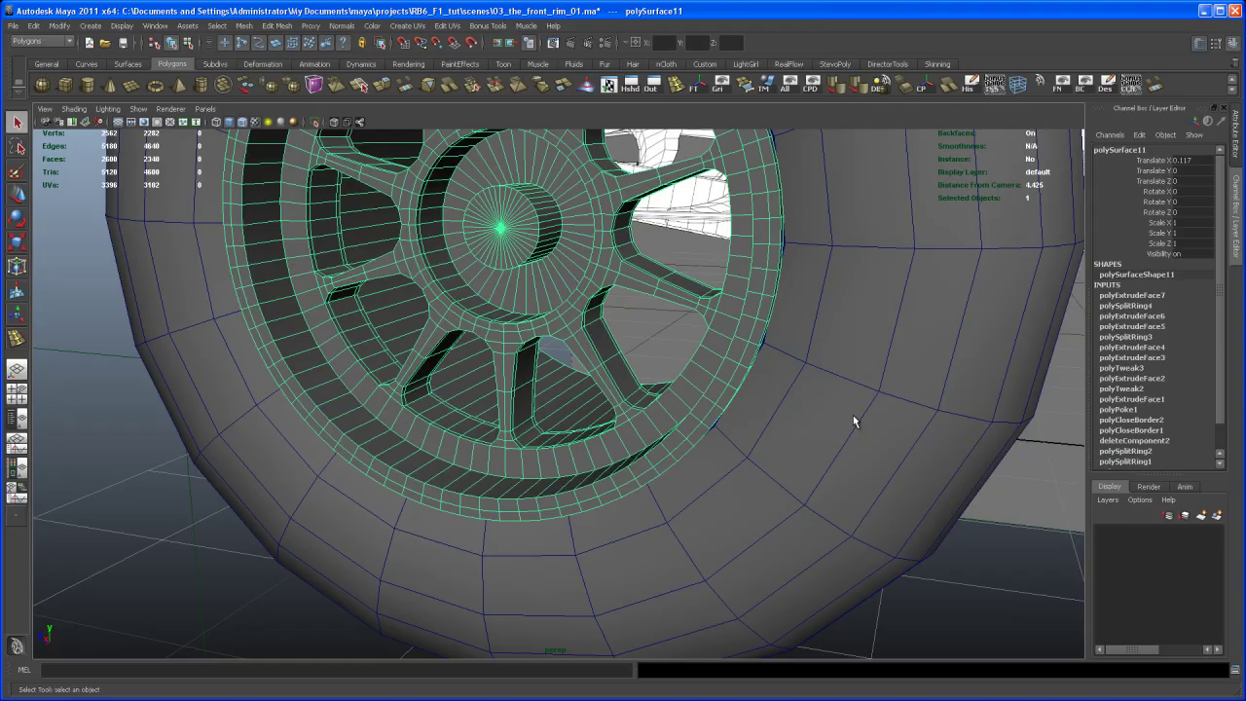
alt+right_drag(854, 417, 646, 220)
alt+middle_drag(646, 220, 676, 304)
alt+drag(676, 305, 689, 367)
alt+middle_drag(689, 367, 712, 355)
mouse_move(712, 354)
alt+mouse_down()
mouse_move(704, 376)
mouse_move(668, 384)
mouse_move(830, 370)
mouse_move(685, 381)
mouse_move(680, 397)
mouse_move(728, 429)
mouse_move(695, 346)
alt+mouse_up()
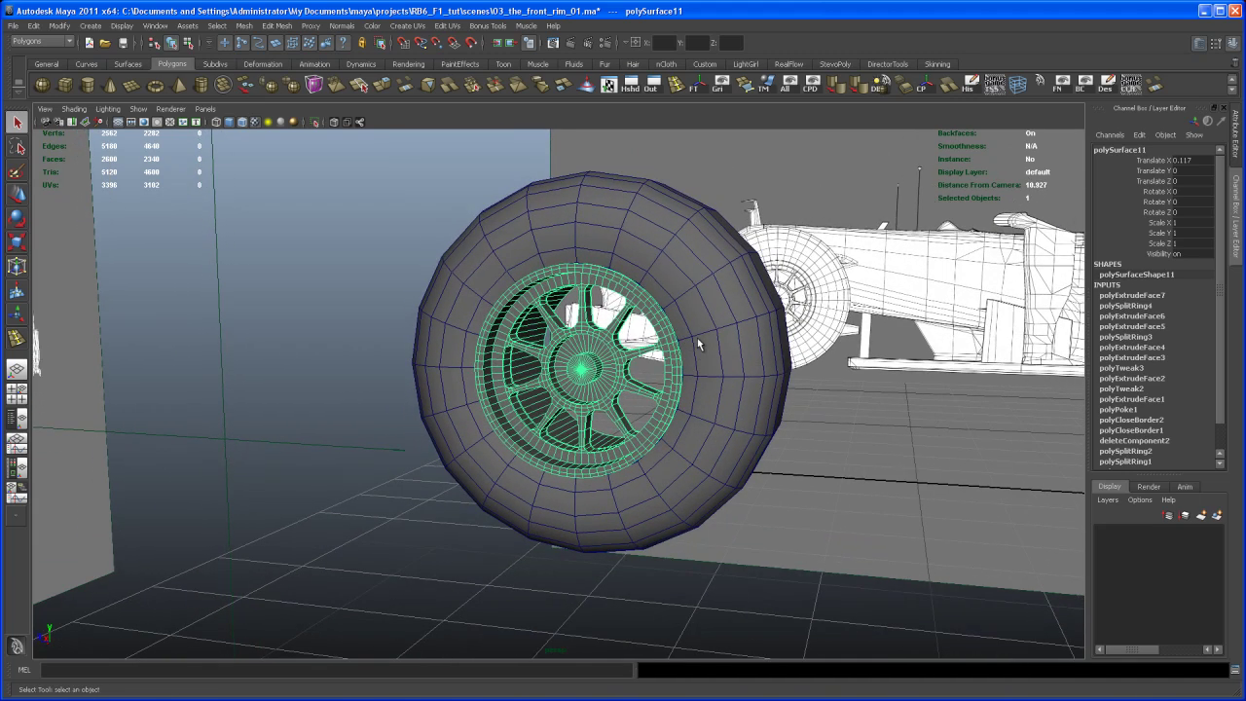